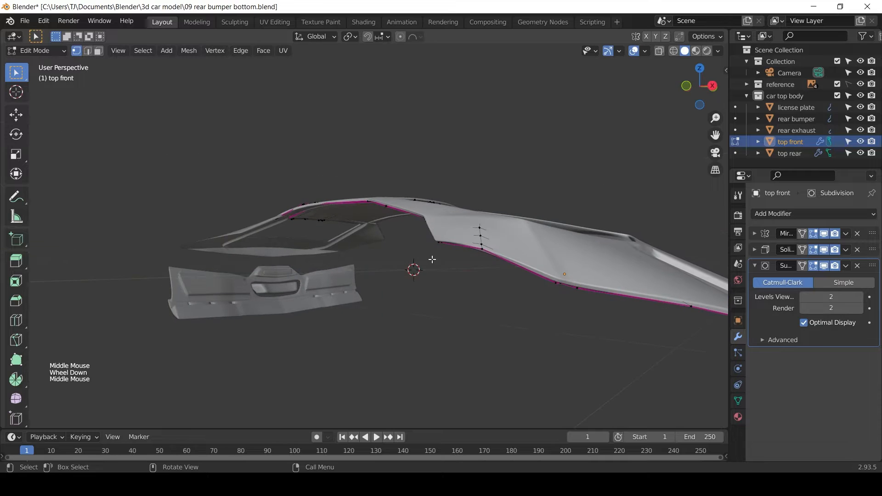
Duplicate the lower front edge of the top front mesh in place and separate it into its own object
{"action": "key", "text": "KP_3"}
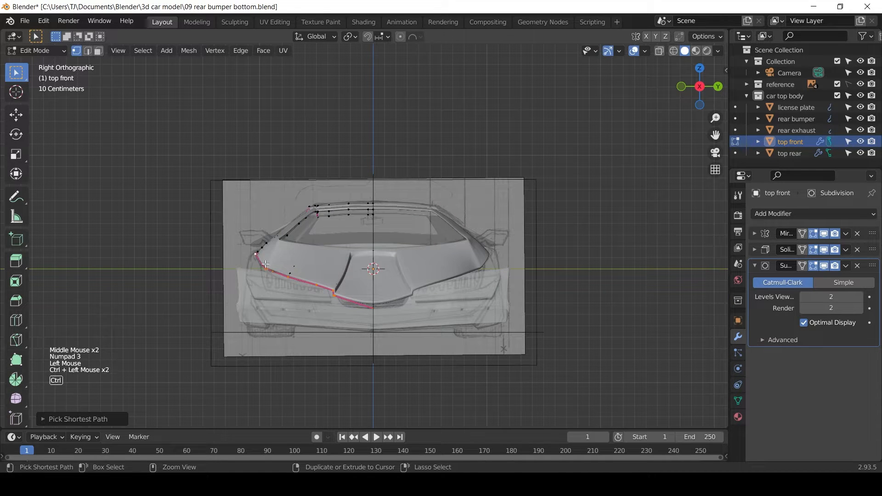
{"action": "key", "text": "shift+d"}
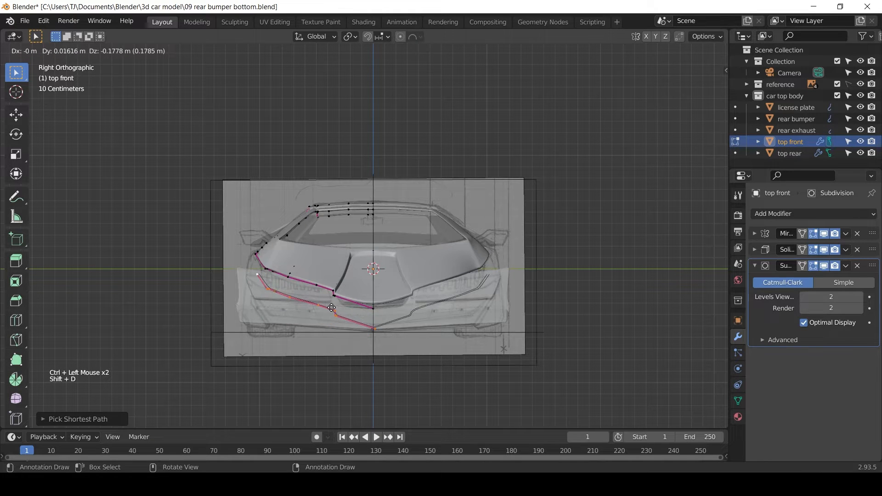
{"action": "right_click", "coordinate": [332, 308]}
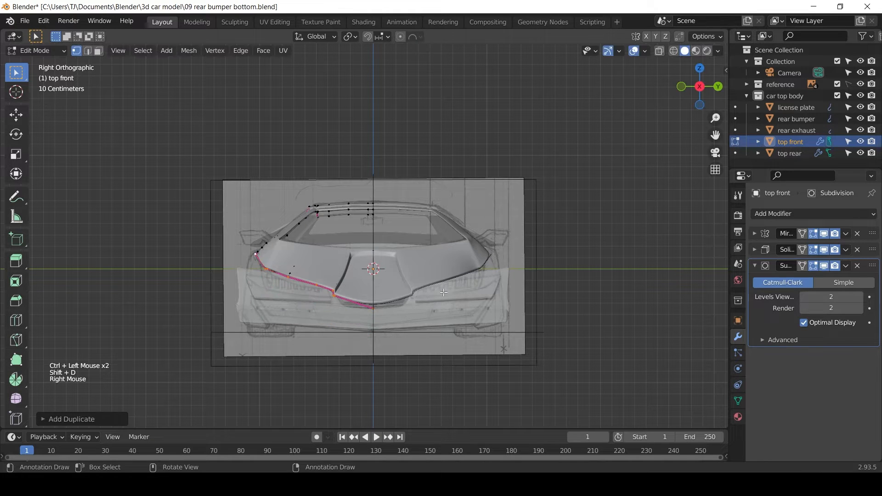
{"action": "key", "text": "p"}
{"action": "left_click", "coordinate": [515, 254]}
Rename the separated edge object as front bumper
{"action": "scroll", "coordinate": [796, 142], "scroll_direction": "down", "scroll_amount": 2}
{"action": "double_click", "coordinate": [797, 145]}
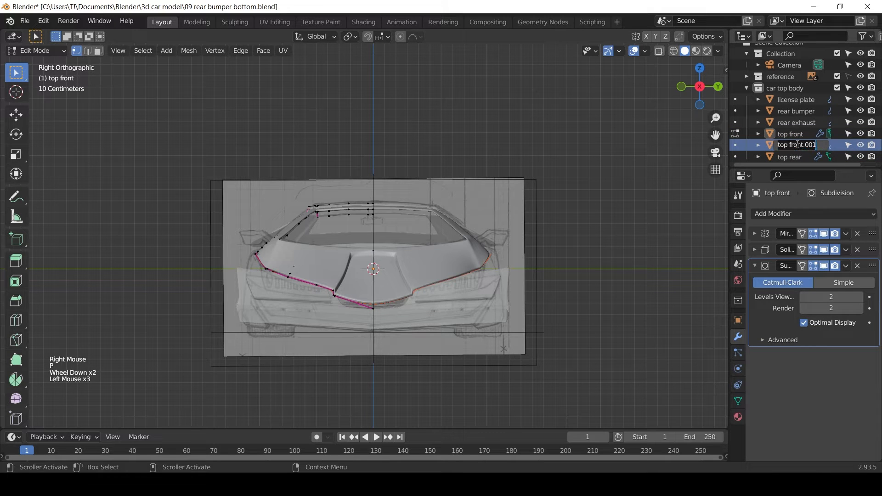
{"action": "type", "text": "front bumper"}
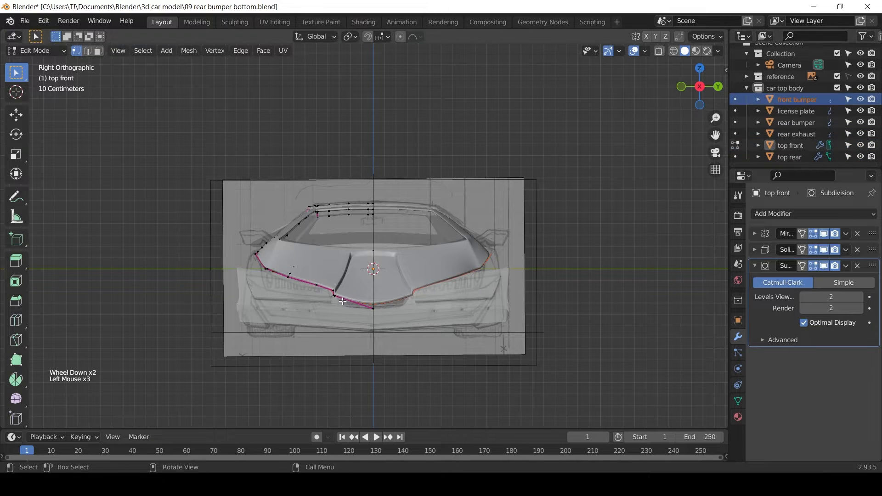
{"action": "key", "text": "Tab"}
{"action": "key", "text": "g"}
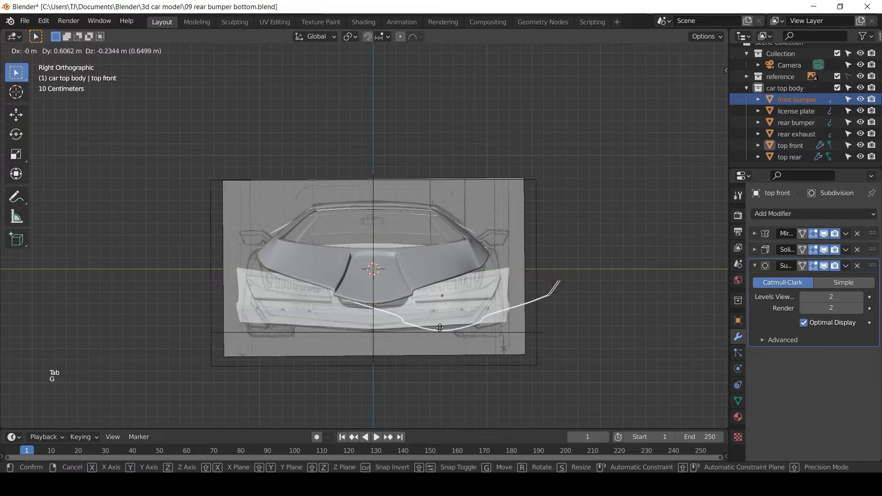
{"action": "right_click", "coordinate": [391, 312]}
Edit only the front bumper mesh and move its edge strip straight down along Z toward the lower bumper area
{"action": "key", "text": "Tab"}
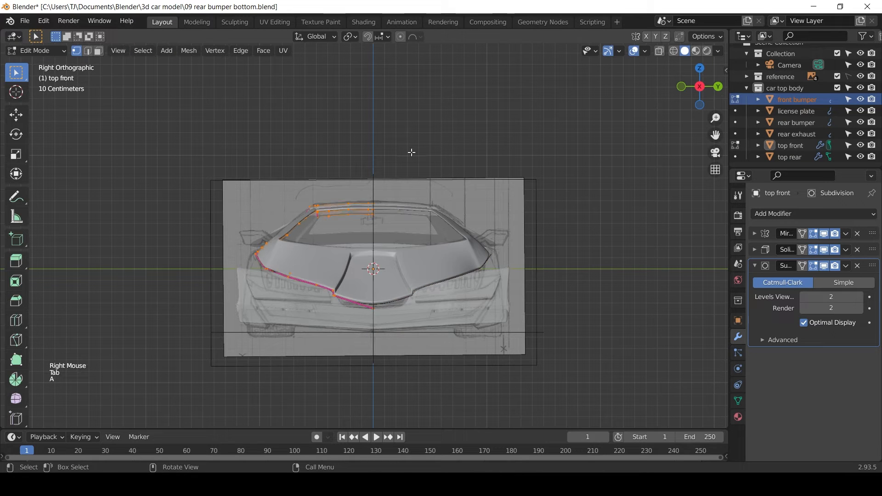
{"action": "left_click", "coordinate": [411, 152]}
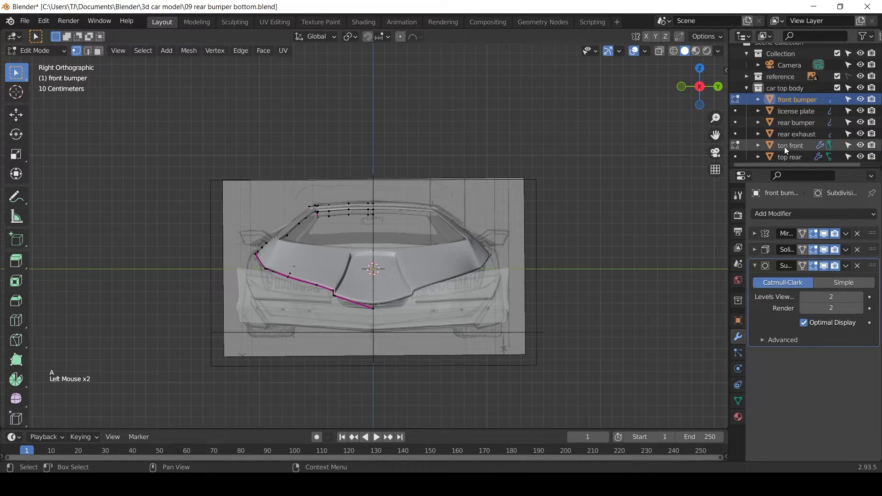
{"action": "scroll", "coordinate": [439, 293], "scroll_direction": "down", "scroll_amount": 2}
{"action": "scroll", "coordinate": [439, 293], "scroll_direction": "up", "scroll_amount": 1}
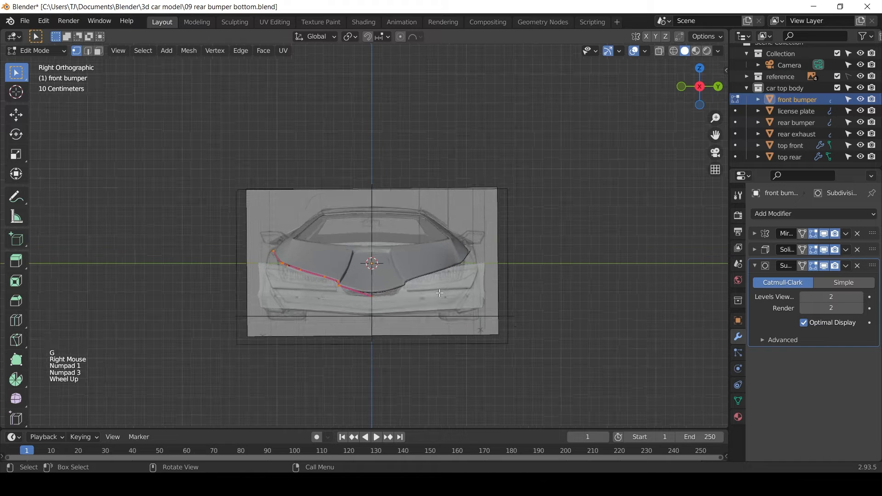
{"action": "key", "text": "g"}
{"action": "key", "text": "z"}
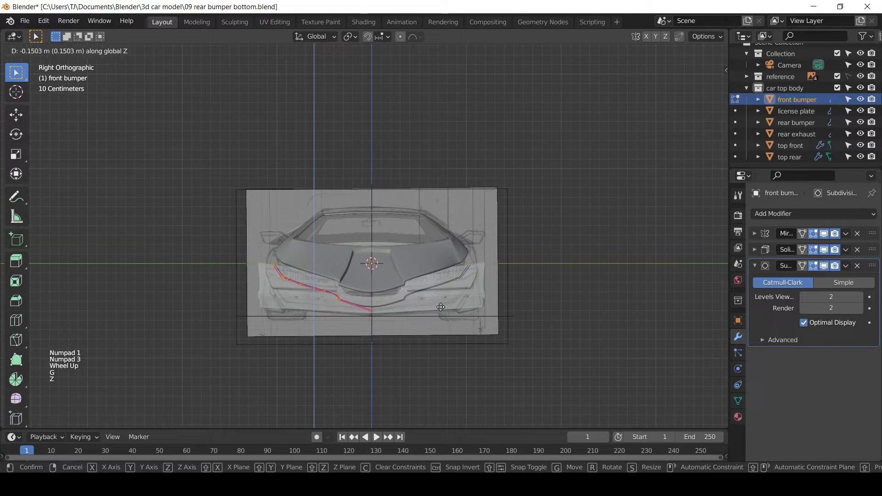
{"action": "left_click", "coordinate": [438, 314]}
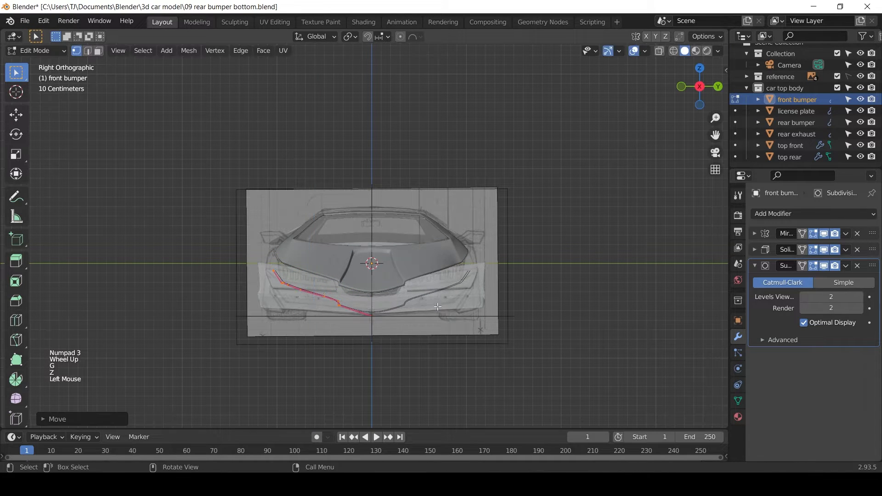
Create a new scene collection named front bumper
{"action": "middle_click_drag", "start_coordinate": [438, 306], "coordinate": [692, 228]}
{"action": "scroll", "coordinate": [692, 228], "scroll_direction": "down", "scroll_amount": 2}
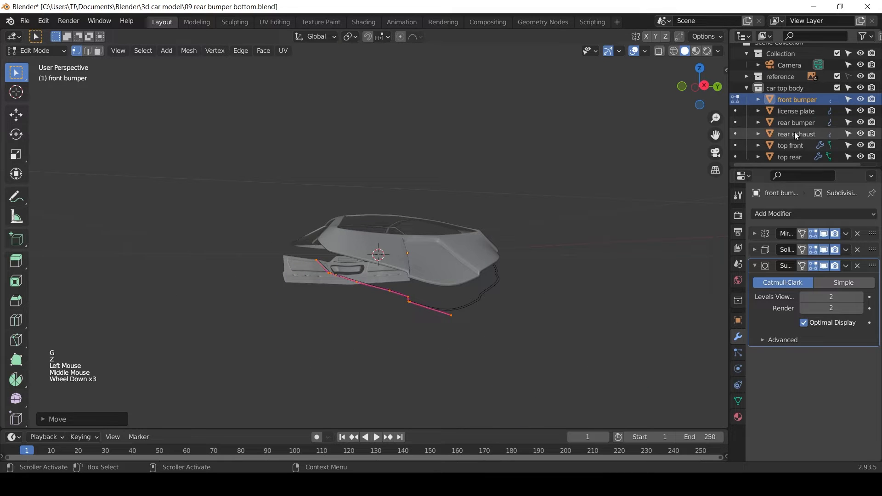
{"action": "left_click", "coordinate": [749, 87]}
{"action": "right_click", "coordinate": [765, 117]}
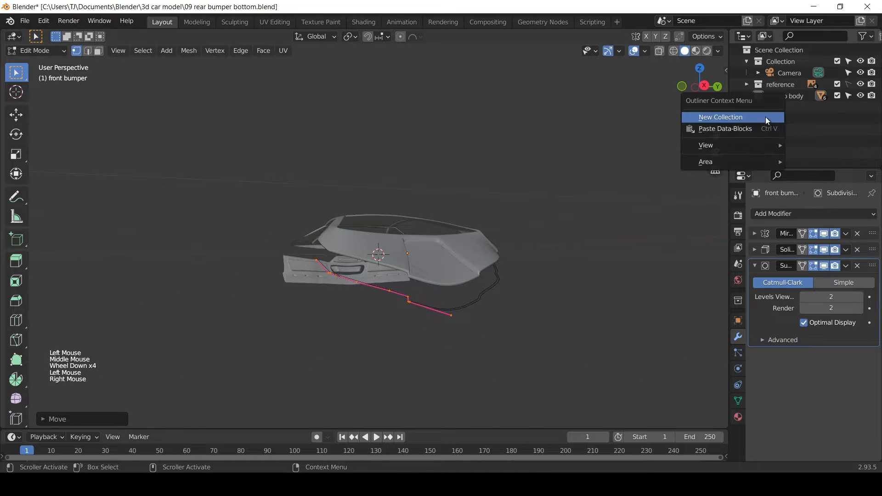
{"action": "left_click", "coordinate": [762, 118]}
{"action": "double_click", "coordinate": [777, 107]}
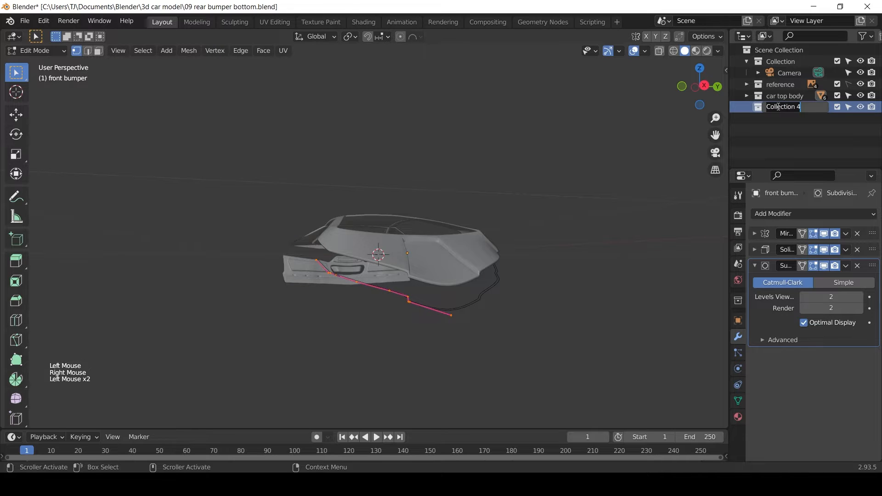
{"action": "key", "text": "Return"}
Move the front bumper object from the car top body collection into the front bumper collection
{"action": "left_click", "coordinate": [746, 95]}
{"action": "left_click", "coordinate": [799, 119]}
{"action": "scroll", "coordinate": [796, 115], "scroll_direction": "down", "scroll_amount": 2}
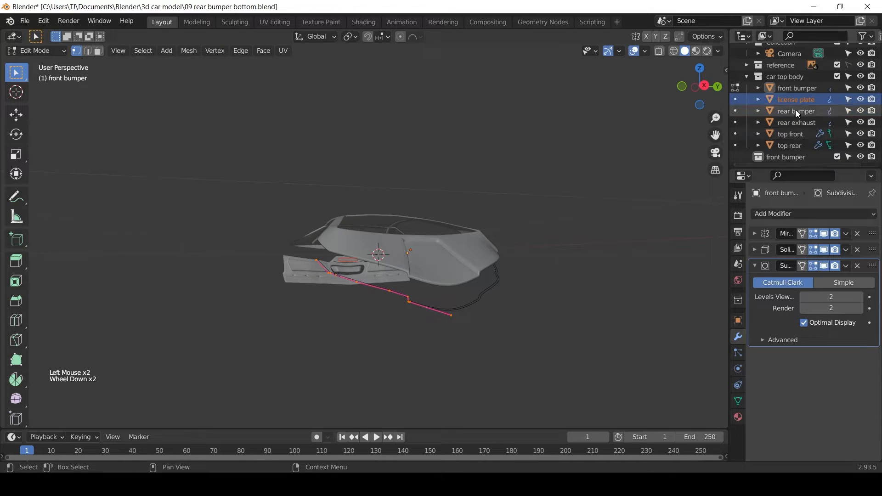
{"action": "left_click", "coordinate": [778, 88]}
{"action": "key", "text": "m"}
{"action": "scroll", "coordinate": [780, 138], "scroll_direction": "down", "scroll_amount": 1}
{"action": "left_click", "coordinate": [781, 150]}
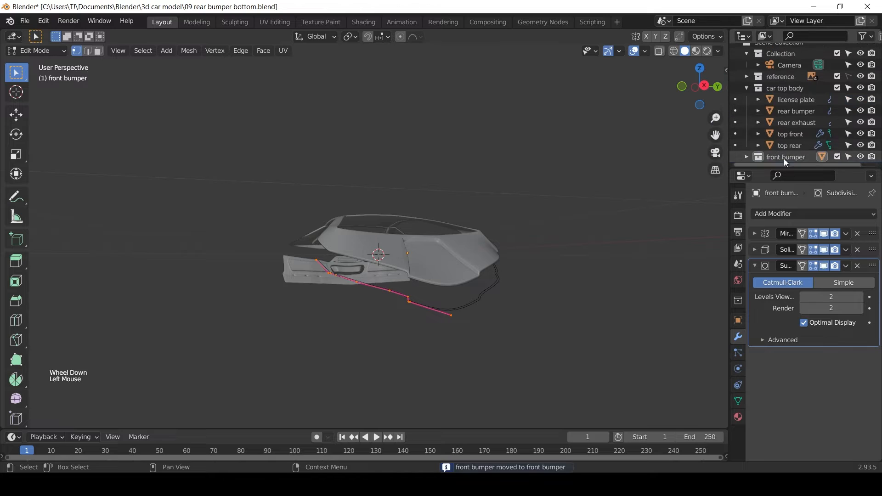
Create another collection named rear body and rename the front bumper collection as front body
{"action": "left_click", "coordinate": [746, 88]}
{"action": "right_click", "coordinate": [759, 131]}
{"action": "left_click", "coordinate": [758, 131]}
{"action": "double_click", "coordinate": [777, 118]}
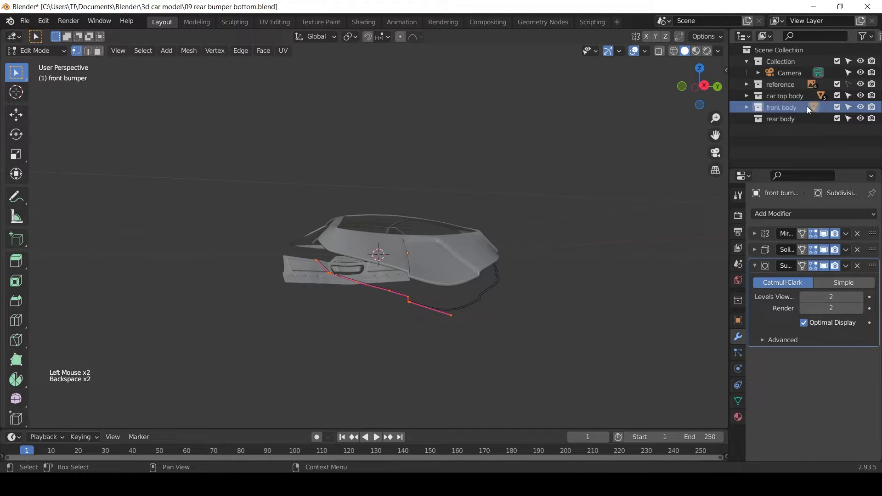
Move the license plate, rear bumper and rear exhaust objects into the rear body collection
{"action": "left_click", "coordinate": [746, 96]}
{"action": "left_click", "coordinate": [790, 107]}
{"action": "left_click", "coordinate": [790, 130], "text": "shift"}
{"action": "key", "text": "m"}
{"action": "left_click", "coordinate": [758, 135]}
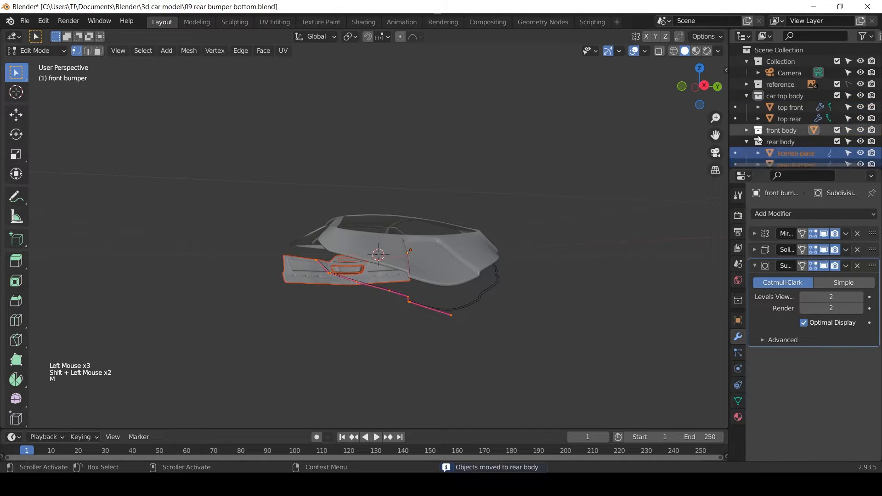
Hide the rear body collection and collapse the collections that are not needed
{"action": "left_click", "coordinate": [746, 141]}
{"action": "left_click", "coordinate": [860, 141]}
{"action": "middle_click_drag", "start_coordinate": [505, 253], "coordinate": [587, 252]}
{"action": "left_click", "coordinate": [746, 61]}
{"action": "left_click", "coordinate": [780, 84]}
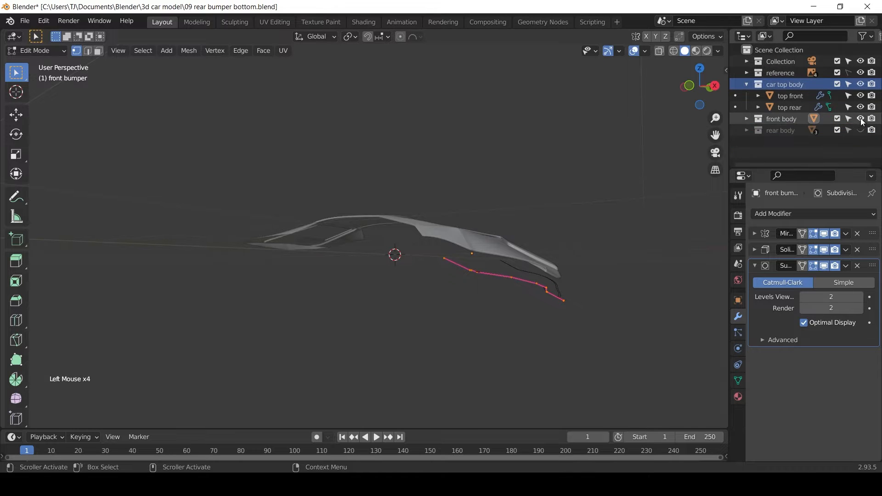
Switch from editing the front bumper to editing the top front mesh
{"action": "key", "text": "KP_1"}
{"action": "scroll", "coordinate": [368, 229], "scroll_direction": "up", "scroll_amount": 2}
{"action": "middle_click_drag", "start_coordinate": [574, 322], "coordinate": [347, 233], "text": "shift"}
{"action": "scroll", "coordinate": [320, 239], "scroll_direction": "up", "scroll_amount": 2}
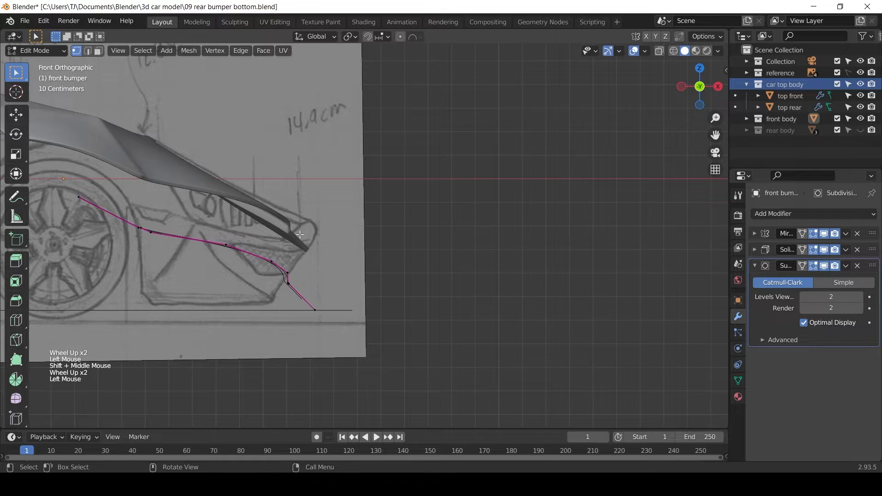
{"action": "middle_click_drag", "start_coordinate": [300, 235], "coordinate": [238, 234]}
{"action": "key", "text": "Tab"}
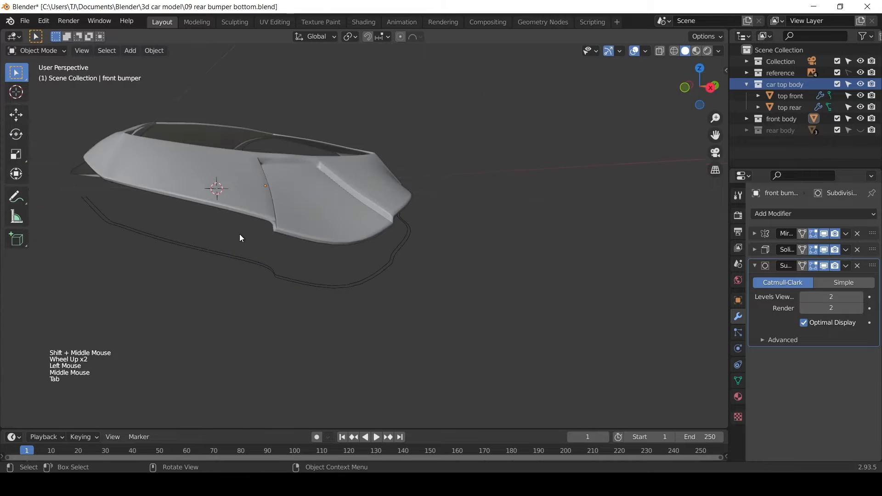
{"action": "key", "text": "Tab"}
{"action": "left_click", "coordinate": [274, 204]}
{"action": "key", "text": "Tab"}
{"action": "left_click", "coordinate": [280, 202]}
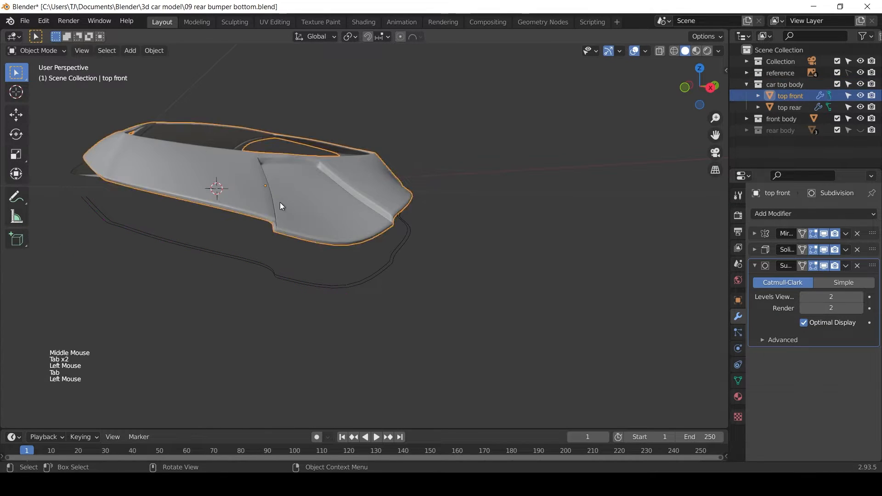
{"action": "key", "text": "Tab"}
In wireframe, select the lower side and front faces of the top front mesh and rotate them toward the side reference
{"action": "key", "text": "KP_1"}
{"action": "left_click", "coordinate": [248, 213]}
{"action": "key", "text": "z"}
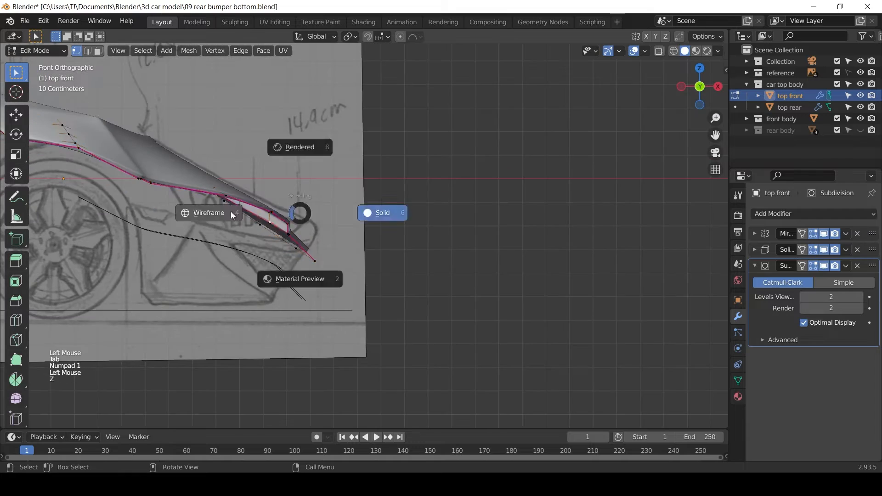
{"action": "left_click", "coordinate": [230, 212]}
{"action": "middle_click_drag", "start_coordinate": [230, 213], "coordinate": [174, 222]}
{"action": "left_click_drag", "start_coordinate": [367, 252], "coordinate": [271, 163]}
{"action": "left_click_drag", "start_coordinate": [171, 148], "coordinate": [298, 219], "text": "shift"}
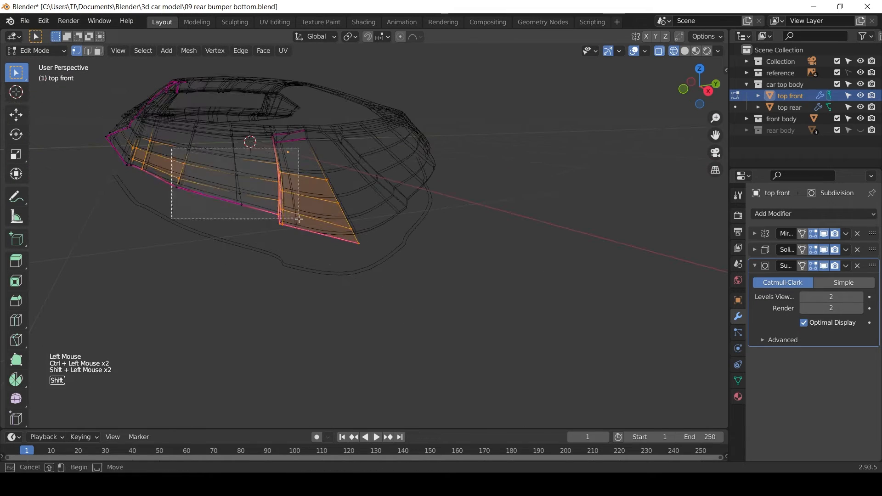
{"action": "middle_click_drag", "start_coordinate": [299, 219], "coordinate": [437, 242]}
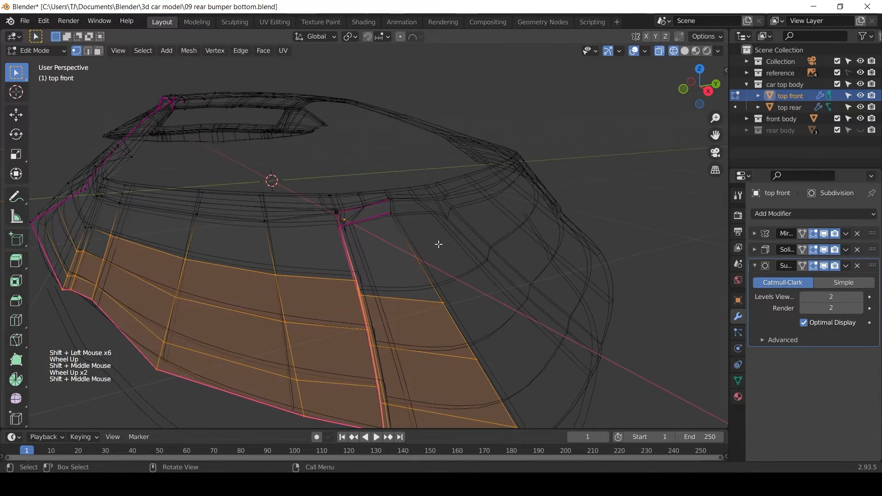
{"action": "key", "text": "KP_1"}
{"action": "key", "text": "r"}
{"action": "left_click", "coordinate": [410, 329]}
{"action": "left_click", "coordinate": [410, 329]}
Reposition the lower side-edge vertices of the top front mesh to follow the side reference around the wheel arch
{"action": "middle_click_drag", "start_coordinate": [94, 262], "coordinate": [200, 253], "text": "shift"}
{"action": "scroll", "coordinate": [199, 253], "scroll_direction": "up", "scroll_amount": 3}
{"action": "key", "text": "g"}
{"action": "mouse_move", "coordinate": [292, 295]}
{"action": "left_mouse_down"}
{"action": "mouse_move", "coordinate": [313, 321]}
{"action": "mouse_move", "coordinate": [293, 308]}
{"action": "left_mouse_up"}
{"action": "left_click", "coordinate": [306, 296]}
{"action": "key", "text": "g"}
{"action": "left_click_drag", "start_coordinate": [211, 259], "coordinate": [214, 260]}
{"action": "key", "text": "g"}
{"action": "left_click", "coordinate": [214, 255]}
Adjust the vertices just above the hood's lower side edge near the wheel arch along the Z axis
{"action": "key", "text": "z"}
{"action": "scroll", "coordinate": [239, 271], "scroll_direction": "down", "scroll_amount": 3}
{"action": "mouse_move", "coordinate": [239, 270]}
{"action": "middle_mouse_down"}
{"action": "mouse_move", "coordinate": [220, 284]}
{"action": "mouse_move", "coordinate": [239, 321]}
{"action": "middle_mouse_up"}
{"action": "key", "text": "z"}
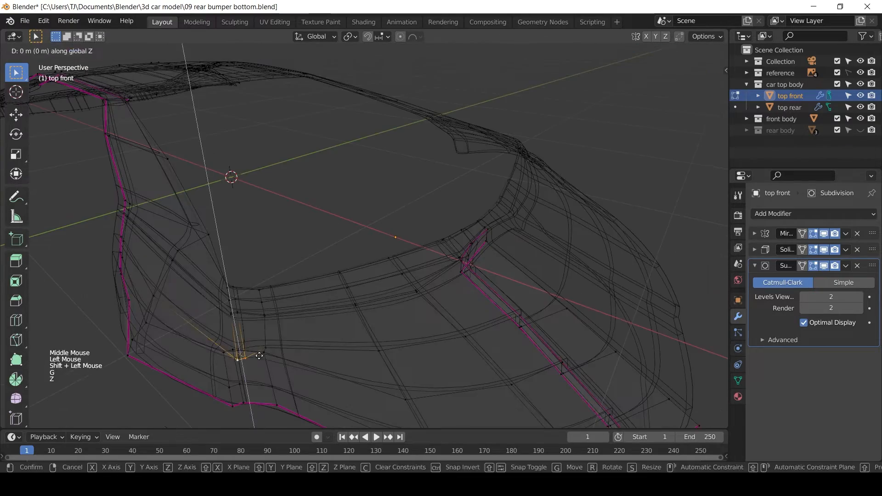
{"action": "key", "text": "z"}
Move the hood's outer corner vertices onto the outline of the car's head-on reference and refine the neighbouring edge
{"action": "scroll", "coordinate": [281, 288], "scroll_direction": "down", "scroll_amount": 2}
{"action": "middle_click_drag", "start_coordinate": [281, 288], "coordinate": [471, 252]}
{"action": "key", "text": "KP_3"}
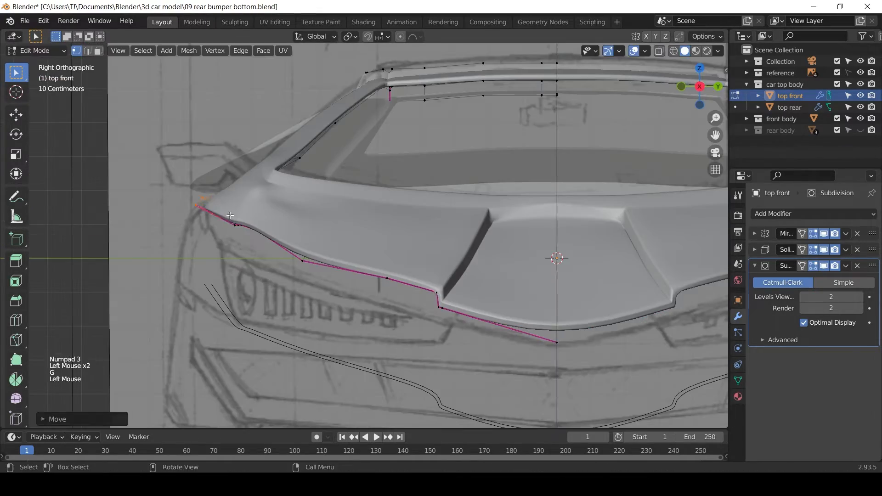
{"action": "middle_click_drag", "start_coordinate": [230, 215], "coordinate": [349, 258]}
{"action": "key", "text": "z"}
{"action": "left_click", "coordinate": [377, 289]}
{"action": "key", "text": "z"}
{"action": "key", "text": "z"}
{"action": "left_click", "coordinate": [370, 280]}
{"action": "mouse_move", "coordinate": [378, 291]}
{"action": "middle_mouse_down"}
{"action": "mouse_move", "coordinate": [370, 280]}
{"action": "mouse_move", "coordinate": [434, 342]}
{"action": "middle_mouse_up"}
{"action": "key", "text": "g"}
{"action": "left_click", "coordinate": [381, 290]}
{"action": "key", "text": "ctrl+z"}
Move the lower hood edge vertices above the headlight onto the line of the side reference
{"action": "scroll", "coordinate": [381, 290], "scroll_direction": "up", "scroll_amount": 2}
{"action": "scroll", "coordinate": [413, 289], "scroll_direction": "down", "scroll_amount": 4}
{"action": "middle_click_drag", "start_coordinate": [413, 289], "coordinate": [472, 281]}
{"action": "key", "text": "KP_1"}
{"action": "key", "text": "z"}
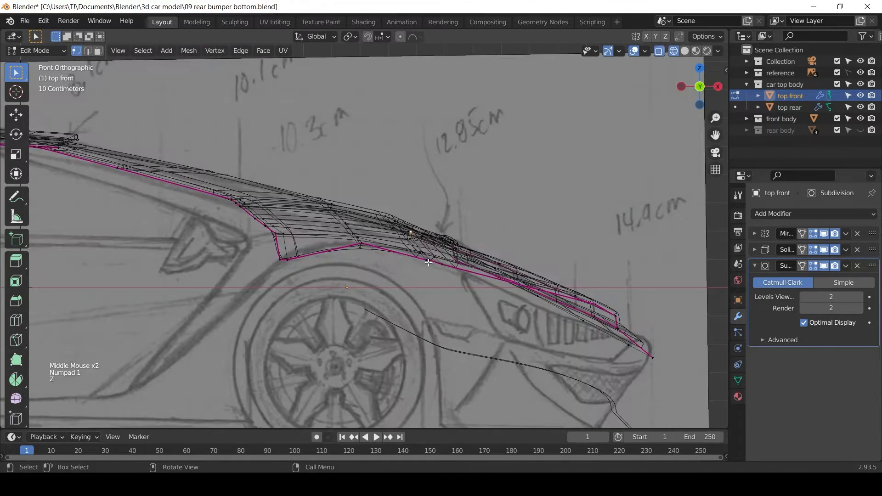
{"action": "mouse_move", "coordinate": [428, 262]}
{"action": "middle_mouse_down", "text": "shift"}
{"action": "mouse_move", "coordinate": [336, 216]}
{"action": "mouse_move", "coordinate": [315, 187]}
{"action": "middle_mouse_up", "text": "shift"}
{"action": "left_click", "coordinate": [336, 220]}
{"action": "left_click", "coordinate": [528, 258], "text": "ctrl"}
{"action": "key", "text": "KP_1"}
{"action": "key", "text": "g"}
{"action": "right_click", "coordinate": [523, 267]}
{"action": "left_click", "coordinate": [446, 243]}
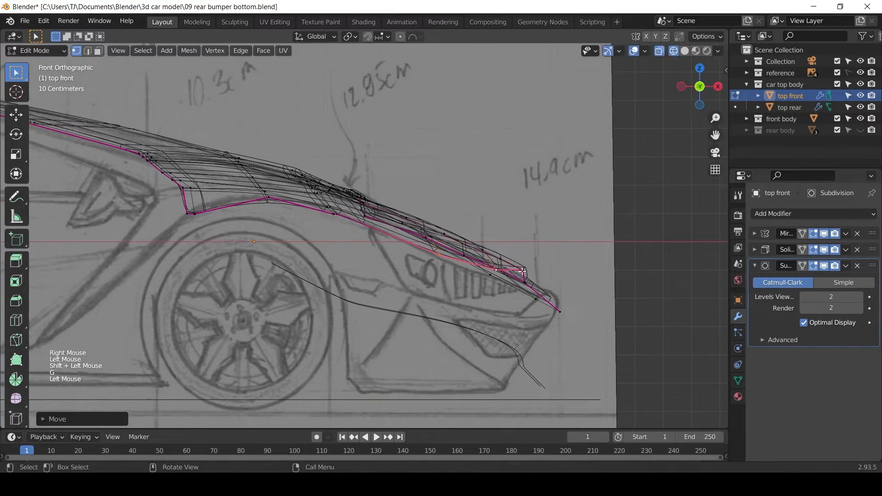
Move the hood's front tip vertex about 0.014 m forward and 0.036 m up toward the nose in the side reference
{"action": "middle_click_drag", "start_coordinate": [522, 272], "coordinate": [389, 199]}
{"action": "key", "text": "z"}
{"action": "scroll", "coordinate": [373, 252], "scroll_direction": "up", "scroll_amount": 2}
{"action": "mouse_move", "coordinate": [374, 252]}
{"action": "middle_mouse_down", "text": "shift"}
{"action": "mouse_move", "coordinate": [533, 248]}
{"action": "mouse_move", "coordinate": [395, 156]}
{"action": "middle_mouse_up", "text": "shift"}
{"action": "left_click", "coordinate": [386, 246]}
{"action": "scroll", "coordinate": [395, 244], "scroll_direction": "up", "scroll_amount": 1}
{"action": "key", "text": "z"}
{"action": "key", "text": "KP_1"}
{"action": "left_click", "coordinate": [501, 289]}
{"action": "key", "text": "g"}
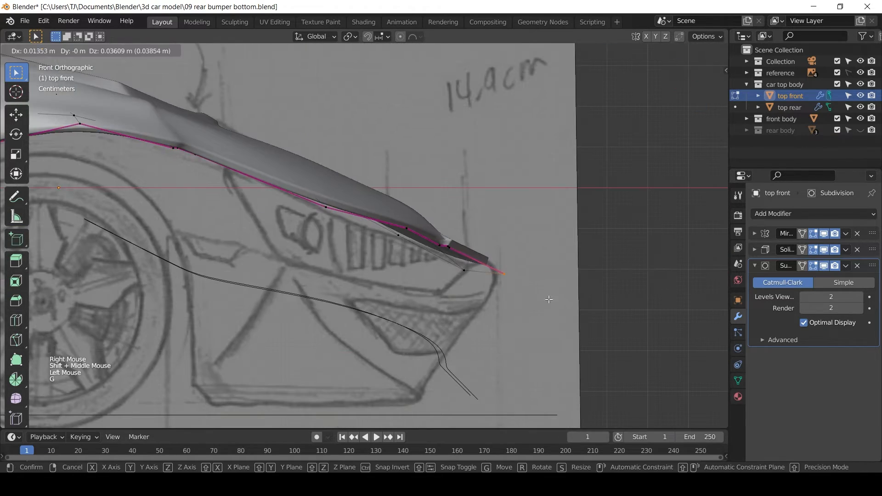
{"action": "left_click", "coordinate": [548, 299]}
Raise the lower edge vertices just behind the hood's nose to smooth the front edge in side profile
{"action": "left_click", "coordinate": [398, 235]}
{"action": "key", "text": "g"}
{"action": "left_click", "coordinate": [406, 228]}
{"action": "middle_click_drag", "start_coordinate": [453, 252], "coordinate": [488, 236]}
{"action": "key", "text": "z"}
{"action": "key", "text": "g"}
{"action": "mouse_move", "coordinate": [436, 243]}
{"action": "middle_mouse_down"}
{"action": "mouse_move", "coordinate": [590, 246]}
{"action": "mouse_move", "coordinate": [515, 243]}
{"action": "middle_mouse_up"}
{"action": "key", "text": "z"}
Shift the vertex at the lower edge notch beside the hood's centre panel by about -0.004, -0.018 and -0.005 m in X, Y, Z
{"action": "left_click", "coordinate": [362, 213]}
{"action": "key", "text": "z"}
{"action": "scroll", "coordinate": [386, 264], "scroll_direction": "down", "scroll_amount": 4}
{"action": "key", "text": "g"}
{"action": "key", "text": "g"}
{"action": "key", "text": "g"}
{"action": "left_click", "coordinate": [367, 235]}
{"action": "middle_click_drag", "start_coordinate": [374, 244], "coordinate": [446, 255]}
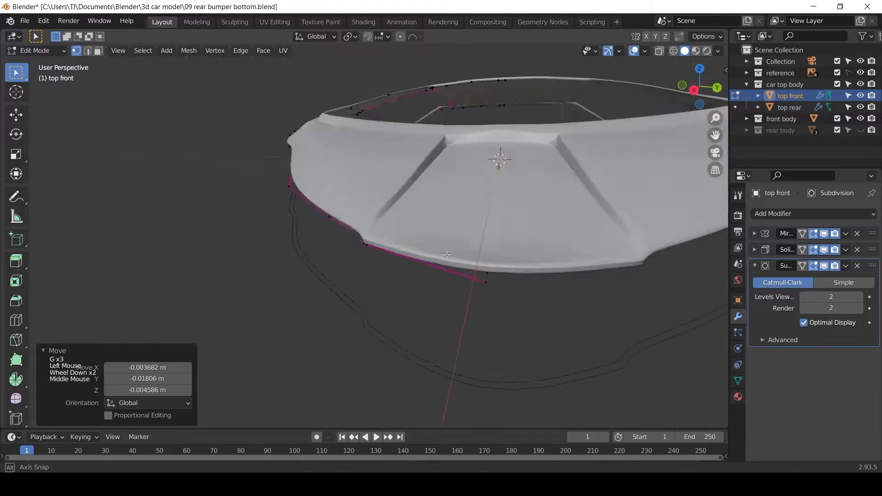
{"action": "key", "text": "KP_1"}
{"action": "key", "text": "Tab"}
{"action": "scroll", "coordinate": [414, 251], "scroll_direction": "up", "scroll_amount": 4}
{"action": "left_click", "coordinate": [318, 189]}
{"action": "key", "text": "shift+z"}
{"action": "key", "text": "Tab"}
{"action": "left_click", "coordinate": [281, 163]}
{"action": "middle_click_drag", "start_coordinate": [281, 162], "coordinate": [303, 156]}
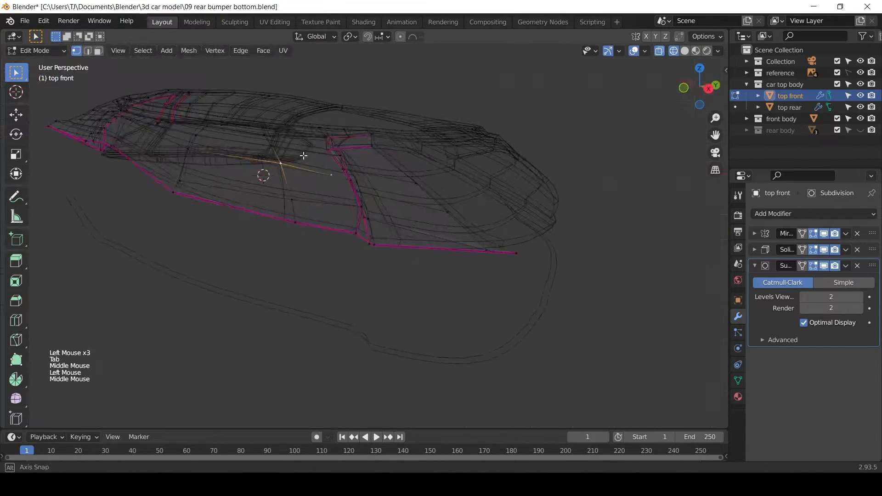
{"action": "key", "text": "KP_1"}
{"action": "key", "text": "g"}
{"action": "right_click", "coordinate": [351, 177]}
Examine the reshaped hood's wireframe profile against the side reference drawing
{"action": "key", "text": "z"}
{"action": "left_click", "coordinate": [405, 177]}
{"action": "middle_click_drag", "start_coordinate": [404, 177], "coordinate": [305, 166]}
{"action": "key", "text": "KP_1"}
{"action": "middle_click_drag", "start_coordinate": [305, 166], "coordinate": [509, 240], "text": "shift"}
{"action": "key", "text": "z"}
{"action": "scroll", "coordinate": [602, 278], "scroll_direction": "down", "scroll_amount": 2}
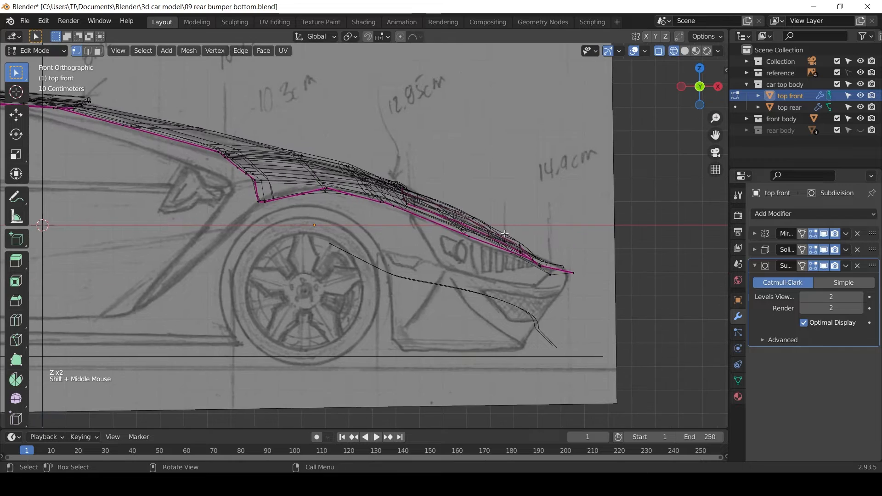
Extrude the front bumper's edge line upward about 0.370 m so it reaches the hood's lower edge
{"action": "middle_click_drag", "start_coordinate": [602, 279], "coordinate": [531, 339]}
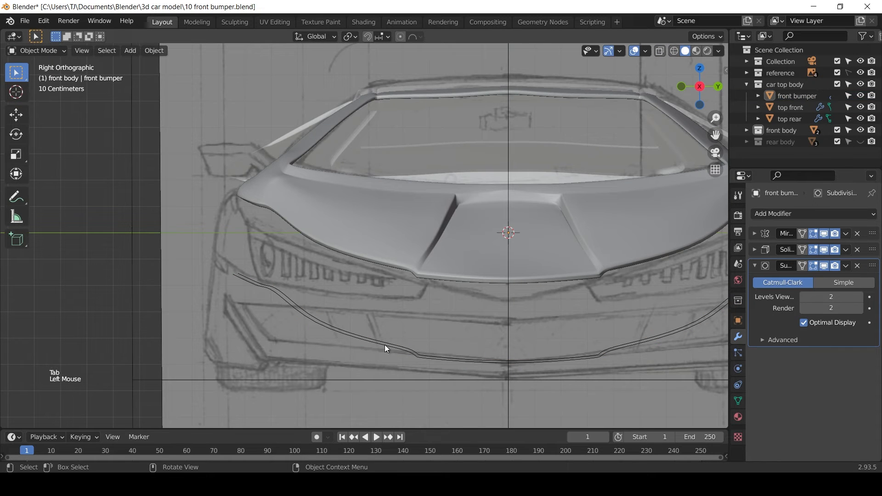
{"action": "left_click", "coordinate": [386, 349]}
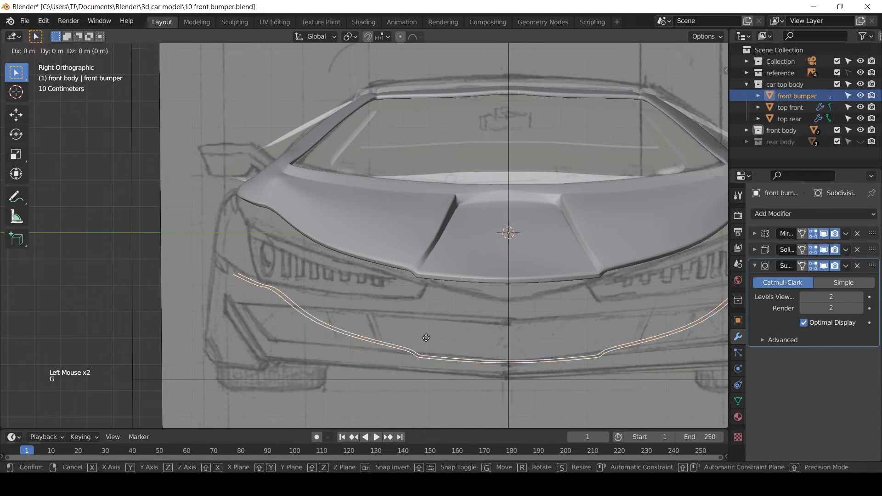
{"action": "key", "text": "Tab"}
{"action": "left_click", "coordinate": [385, 349], "text": "alt"}
{"action": "key", "text": "e"}
{"action": "left_click", "coordinate": [360, 248]}
Move the bumper's front bottom vertices about 0.239 m back and 0.037 m up in the side view
{"action": "key", "text": "KP_1"}
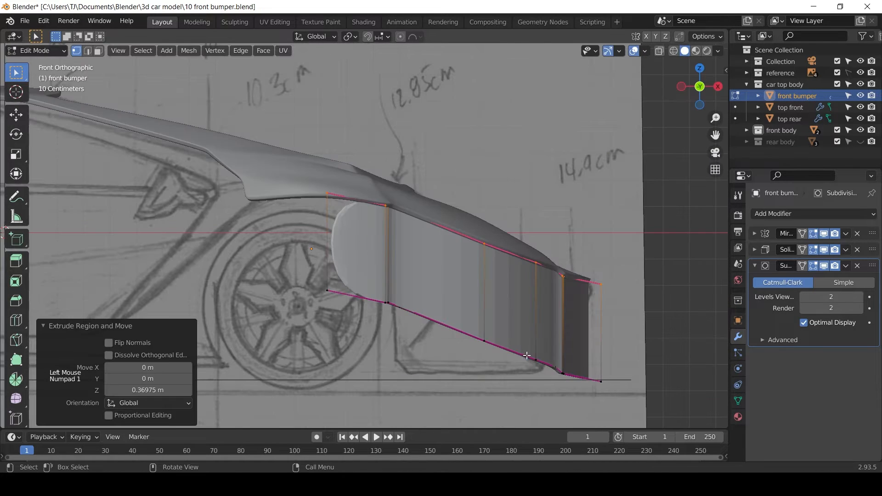
{"action": "key", "text": "z"}
{"action": "key", "text": "g"}
{"action": "left_click", "coordinate": [375, 317]}
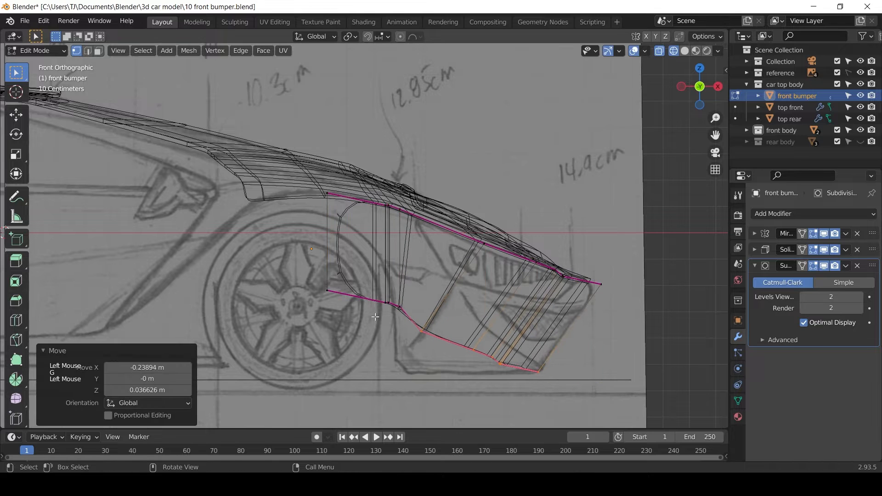
Dissolve the two closely spaced vertical edges next to the bumper's rear end near the wheel
{"action": "left_click", "coordinate": [385, 206]}
{"action": "left_click", "coordinate": [385, 302], "text": "ctrl"}
{"action": "key", "text": "ctrl+x"}
{"action": "left_click", "coordinate": [400, 307]}
{"action": "left_click", "coordinate": [399, 210], "text": "ctrl"}
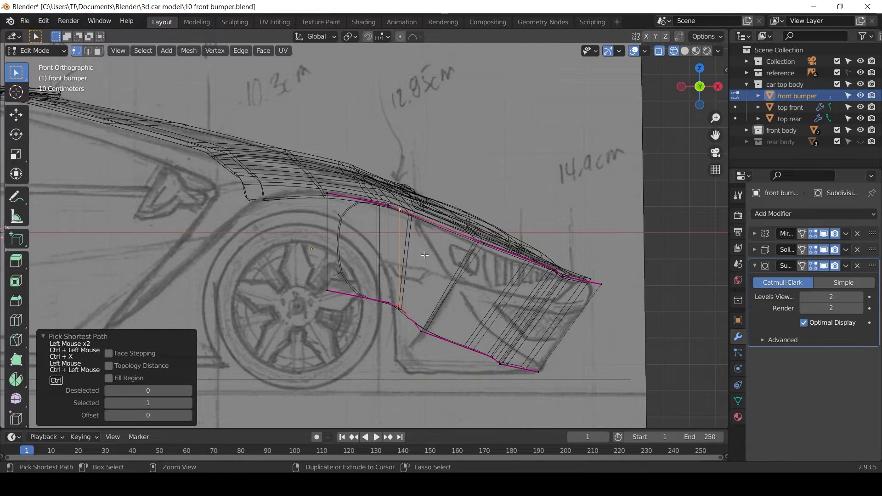
{"action": "key", "text": "ctrl+x"}
{"action": "left_click", "coordinate": [388, 303]}
{"action": "key", "text": "ctrl+x"}
{"action": "key", "text": "ctrl+z"}
{"action": "key", "text": "ctrl+z"}
{"action": "left_click", "coordinate": [389, 208], "text": "ctrl"}
{"action": "key", "text": "ctrl+x"}
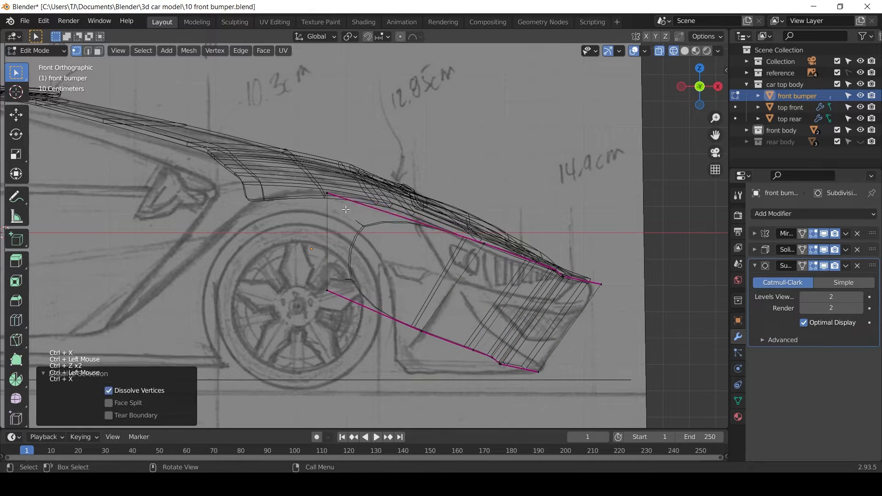
Move the bumper's rear vertical edge about 0.199 m forward and 0.038 m down to the front of the wheel arch
{"action": "left_click", "coordinate": [327, 194]}
{"action": "left_click", "coordinate": [336, 285], "text": "shift"}
{"action": "key", "text": "g"}
{"action": "left_click", "coordinate": [388, 295]}
{"action": "key", "text": "z"}
{"action": "middle_click_drag", "start_coordinate": [564, 315], "coordinate": [390, 307]}
{"action": "key", "text": "KP_1"}
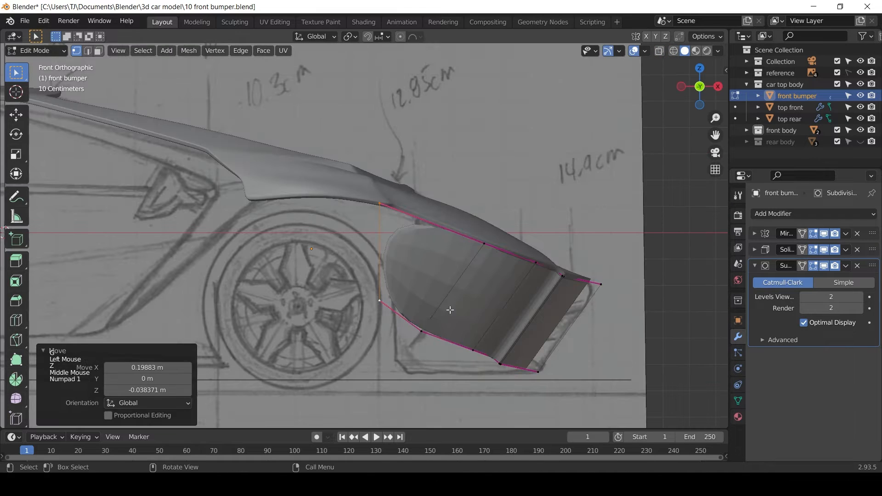
Lower the bumper's outer bottom vertices vertically toward the lower edge of the side reference drawing
{"action": "left_click_drag", "start_coordinate": [404, 325], "coordinate": [481, 352]}
{"action": "key", "text": "g"}
{"action": "key", "text": "z"}
{"action": "left_click", "coordinate": [484, 382]}
{"action": "left_click", "coordinate": [422, 362]}
{"action": "key", "text": "g"}
{"action": "left_click", "coordinate": [421, 379]}
{"action": "key", "text": "KP_3"}
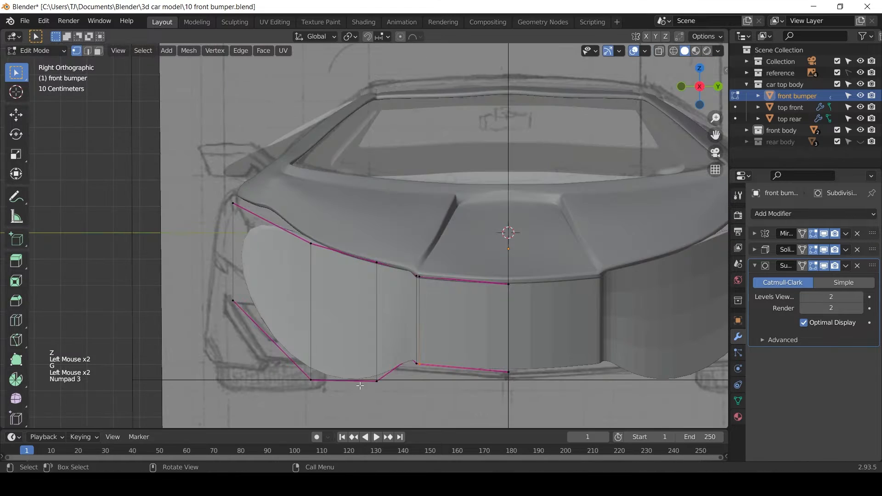
Level the bumper's bottom edge against the front reference, lowering the vertices beside the centre about 0.049 m
{"action": "left_click_drag", "start_coordinate": [296, 367], "coordinate": [392, 390]}
{"action": "key", "text": "z"}
{"action": "key", "text": "g"}
{"action": "key", "text": "z"}
{"action": "left_click", "coordinate": [495, 387]}
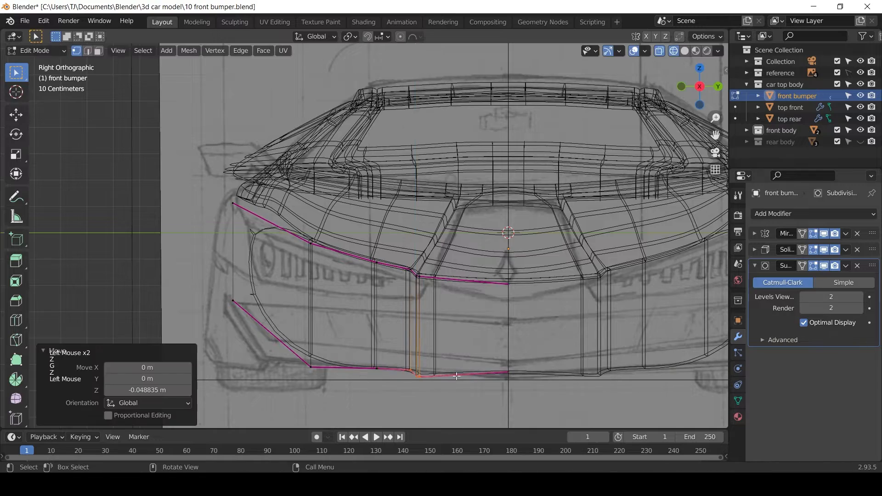
{"action": "scroll", "coordinate": [495, 387], "scroll_direction": "up", "scroll_amount": 2}
{"action": "middle_click_drag", "start_coordinate": [494, 387], "coordinate": [488, 210], "text": "shift"}
{"action": "left_click", "coordinate": [450, 294]}
{"action": "key", "text": "g"}
{"action": "key", "text": "z"}
{"action": "left_click", "coordinate": [416, 309]}
Lower the bumper's upper-edge vertices outside the centre section about 0.126 m along Z to below the headlight
{"action": "middle_click_drag", "start_coordinate": [416, 309], "coordinate": [448, 396], "text": "shift"}
{"action": "left_click", "coordinate": [480, 216]}
{"action": "key", "text": "g"}
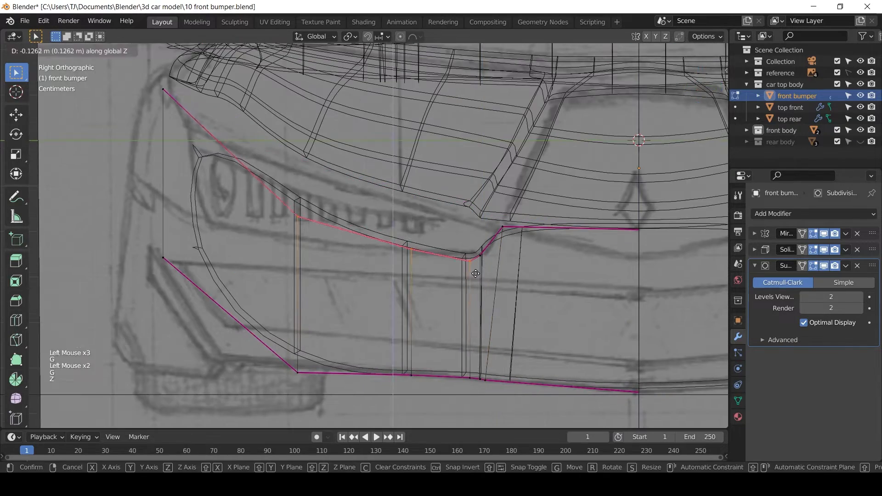
Add a vertical loop cut near the bumper's outer end
{"action": "key", "text": "ctrl+r"}
{"action": "left_click", "coordinate": [272, 208]}
{"action": "left_click", "coordinate": [248, 184]}
Move the upper and lower vertices of the bumper's corner edge outward, the lower one about 0.165 m, following the front reference
{"action": "left_click", "coordinate": [297, 241]}
{"action": "left_click", "coordinate": [297, 372], "text": "shift"}
{"action": "key", "text": "g"}
{"action": "key", "text": "g"}
{"action": "right_click", "coordinate": [242, 330]}
{"action": "key", "text": "g"}
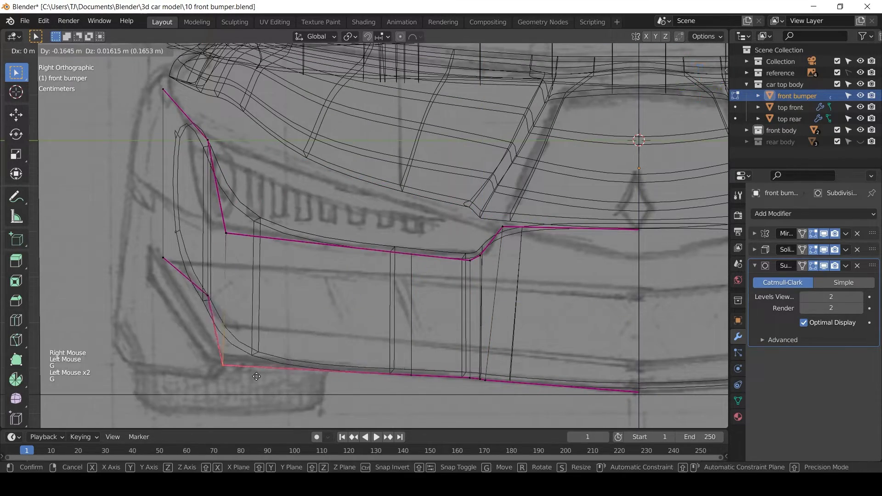
Fine-tune the upper and lower vertices around the bumper's outer corner against the front reference drawing
{"action": "left_click", "coordinate": [230, 163]}
{"action": "key", "text": "g"}
{"action": "left_click", "coordinate": [197, 157]}
{"action": "left_click", "coordinate": [306, 317]}
{"action": "key", "text": "g"}
{"action": "left_click", "coordinate": [296, 315]}
Extrude the upper edge of the bumper's centre section upward about 0.04 m along Z toward the hood
{"action": "scroll", "coordinate": [401, 326], "scroll_direction": "down", "scroll_amount": 2}
{"action": "middle_click_drag", "start_coordinate": [401, 326], "coordinate": [329, 304], "text": "shift"}
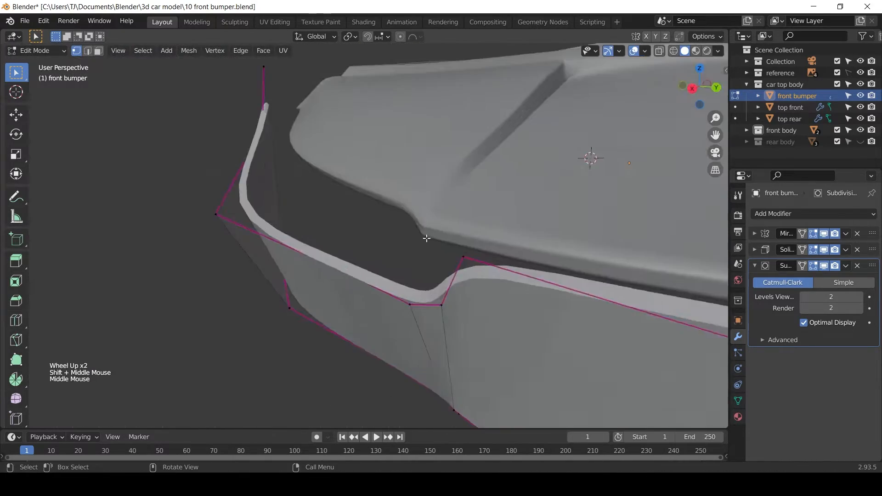
{"action": "scroll", "coordinate": [426, 238], "scroll_direction": "down", "scroll_amount": 2}
{"action": "middle_click_drag", "start_coordinate": [419, 251], "coordinate": [505, 229]}
{"action": "key", "text": "e"}
{"action": "key", "text": "z"}
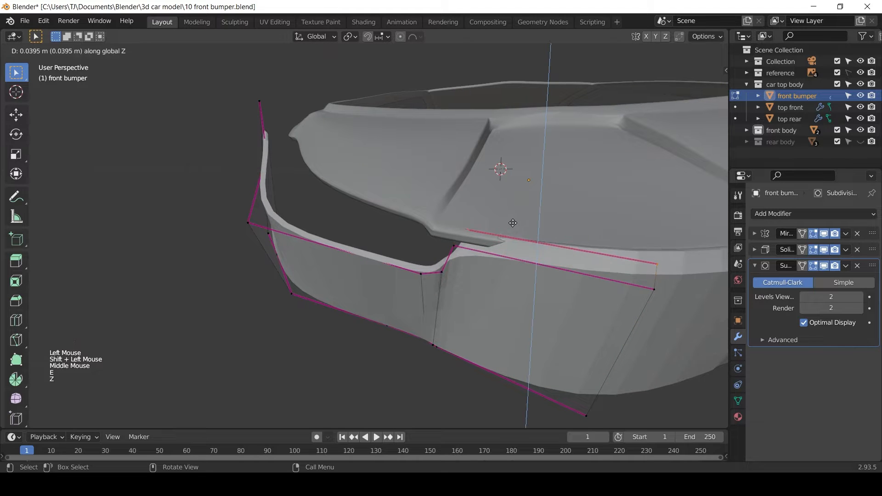
{"action": "left_click", "coordinate": [512, 230]}
Lower the centre strip's lower edge slightly along Z and shift it about 0.027 m back along X
{"action": "middle_click_drag", "start_coordinate": [511, 230], "coordinate": [604, 240]}
{"action": "scroll", "coordinate": [574, 250], "scroll_direction": "up", "scroll_amount": 2}
{"action": "middle_click_drag", "start_coordinate": [533, 269], "coordinate": [469, 349], "text": "shift"}
{"action": "middle_click_drag", "start_coordinate": [481, 303], "coordinate": [629, 345]}
{"action": "left_click", "coordinate": [633, 347]}
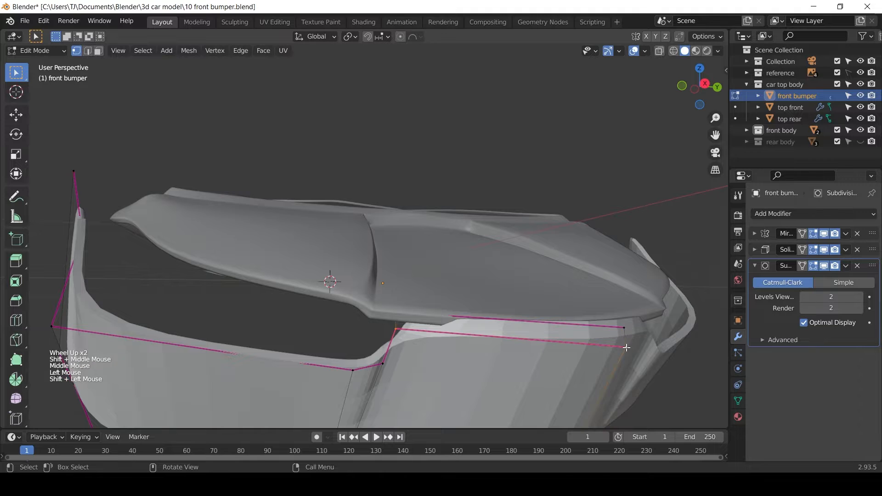
{"action": "key", "text": "g"}
{"action": "key", "text": "z"}
{"action": "left_click", "coordinate": [627, 357]}
{"action": "key", "text": "g"}
{"action": "middle_click_drag", "start_coordinate": [626, 356], "coordinate": [599, 346]}
{"action": "key", "text": "x"}
{"action": "left_click", "coordinate": [650, 337]}
Move the centre strip's upper outer corner vertex about 0.067 m forward along X
{"action": "scroll", "coordinate": [528, 321], "scroll_direction": "up", "scroll_amount": 2}
{"action": "middle_click_drag", "start_coordinate": [524, 312], "coordinate": [519, 248], "text": "shift"}
{"action": "key", "text": "z"}
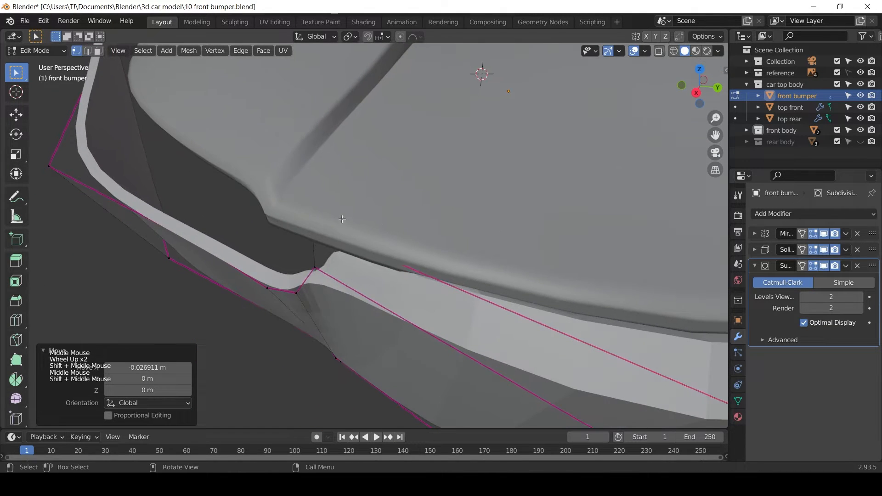
{"action": "left_click", "coordinate": [359, 244]}
{"action": "key", "text": "z"}
{"action": "scroll", "coordinate": [467, 244], "scroll_direction": "down", "scroll_amount": 1}
{"action": "key", "text": "g"}
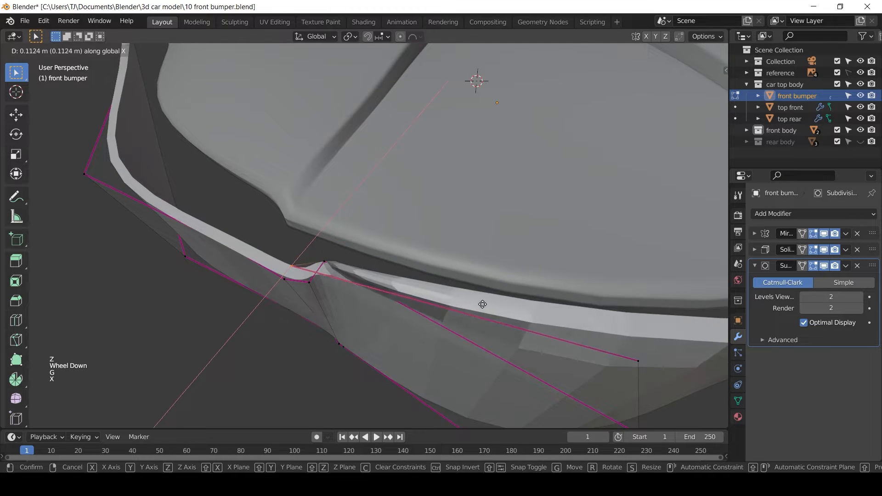
{"action": "left_click", "coordinate": [464, 301]}
{"action": "middle_click_drag", "start_coordinate": [464, 301], "coordinate": [497, 239]}
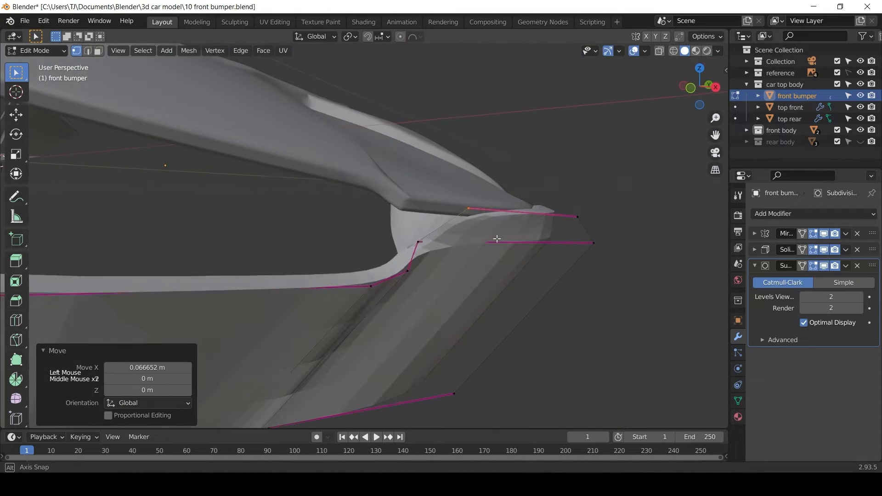
Crease the short edge at the outer end of the centre strip
{"action": "left_click", "coordinate": [418, 242]}
{"action": "middle_click_drag", "start_coordinate": [420, 246], "coordinate": [455, 221]}
{"action": "left_click", "coordinate": [461, 210], "text": "shift"}
{"action": "key", "text": "shift+e"}
{"action": "left_click", "coordinate": [533, 290]}
Move the centre strip's upper outer corner vertex about 0.033 m back along X
{"action": "middle_click_drag", "start_coordinate": [533, 290], "coordinate": [367, 248]}
{"action": "double_click", "coordinate": [352, 241]}
{"action": "key", "text": "g"}
{"action": "key", "text": "x"}
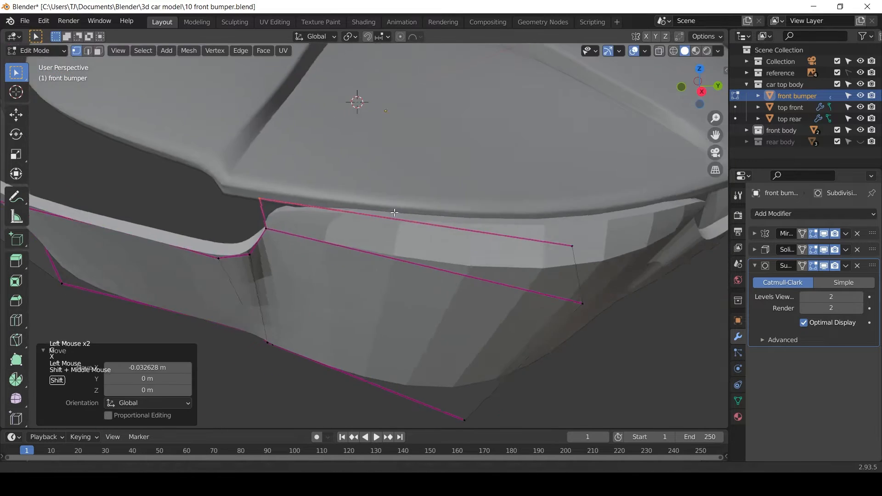
Lower the centre strip's upper edge slightly along Z beneath the hood's front edge
{"action": "left_click", "coordinate": [532, 260], "text": "shift"}
{"action": "key", "text": "g"}
{"action": "key", "text": "z"}
{"action": "left_click", "coordinate": [530, 271]}
{"action": "middle_click_drag", "start_coordinate": [530, 239], "coordinate": [547, 280]}
Shift the bottom vertex at the bumper's centreline back along X
{"action": "left_click", "coordinate": [463, 406]}
{"action": "key", "text": "g"}
{"action": "key", "text": "x"}
{"action": "left_click", "coordinate": [492, 367]}
{"action": "middle_click_drag", "start_coordinate": [491, 367], "coordinate": [441, 276]}
Add a vertical loop cut across the bumper's centre section, slid toward its outer side with a factor of 0.381
{"action": "scroll", "coordinate": [414, 244], "scroll_direction": "up", "scroll_amount": 2}
{"action": "middle_click_drag", "start_coordinate": [441, 275], "coordinate": [404, 257], "text": "shift"}
{"action": "scroll", "coordinate": [404, 257], "scroll_direction": "down", "scroll_amount": 3}
{"action": "key", "text": "ctrl+r"}
{"action": "left_click", "coordinate": [409, 250]}
{"action": "left_click", "coordinate": [360, 244]}
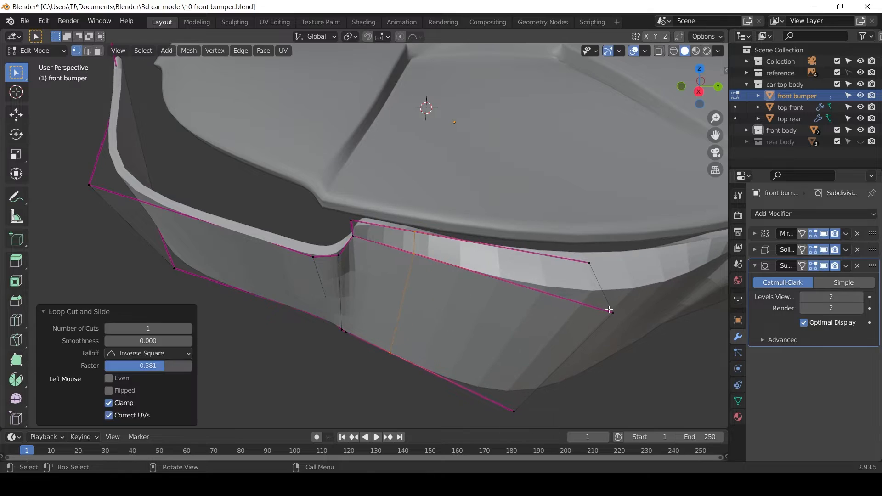
Move the centreline's middle and bottom vertices back along X beneath the centre strip
{"action": "left_click", "coordinate": [612, 313]}
{"action": "left_click", "coordinate": [514, 411], "text": "shift"}
{"action": "middle_click_drag", "start_coordinate": [578, 381], "coordinate": [486, 390], "text": "shift"}
{"action": "key", "text": "g"}
{"action": "key", "text": "x"}
{"action": "left_click", "coordinate": [481, 354]}
{"action": "middle_click_drag", "start_coordinate": [482, 354], "coordinate": [467, 329]}
Lower the centre strip's upper outer corner vertex about 0.003 m along Z
{"action": "double_click", "coordinate": [243, 252]}
{"action": "key", "text": "g"}
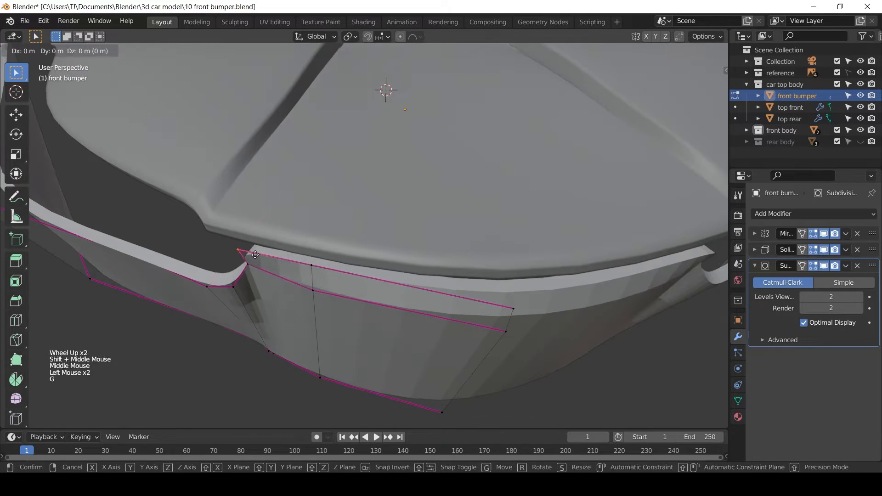
{"action": "key", "text": "z"}
{"action": "left_click", "coordinate": [255, 255]}
{"action": "middle_click_drag", "start_coordinate": [255, 255], "coordinate": [462, 358], "text": "shift"}
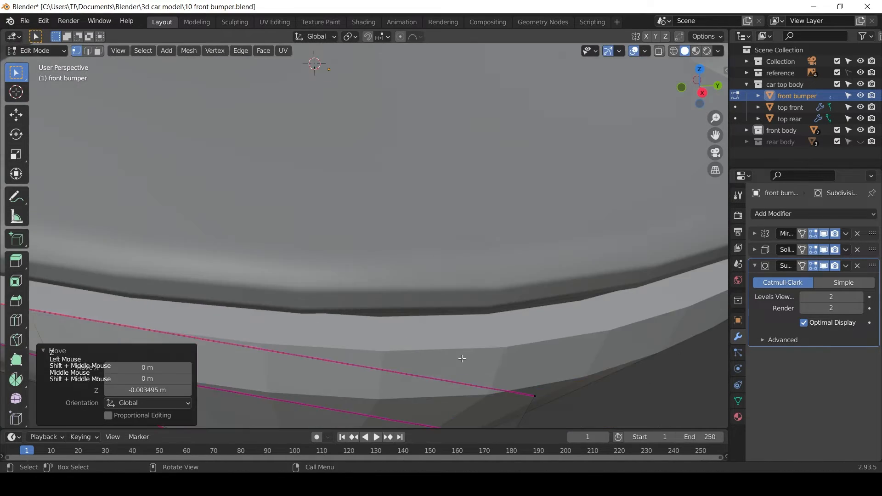
Compare the bumper's wireframe with the side and front reference drawings
{"action": "scroll", "coordinate": [461, 358], "scroll_direction": "down", "scroll_amount": 4}
{"action": "key", "text": "KP_1"}
{"action": "key", "text": "KP_3"}
{"action": "scroll", "coordinate": [319, 289], "scroll_direction": "down", "scroll_amount": 2}
{"action": "scroll", "coordinate": [312, 287], "scroll_direction": "up", "scroll_amount": 1}
{"action": "key", "text": "z"}
{"action": "scroll", "coordinate": [295, 279], "scroll_direction": "up", "scroll_amount": 2}
{"action": "middle_click_drag", "start_coordinate": [182, 280], "coordinate": [238, 264], "text": "shift"}
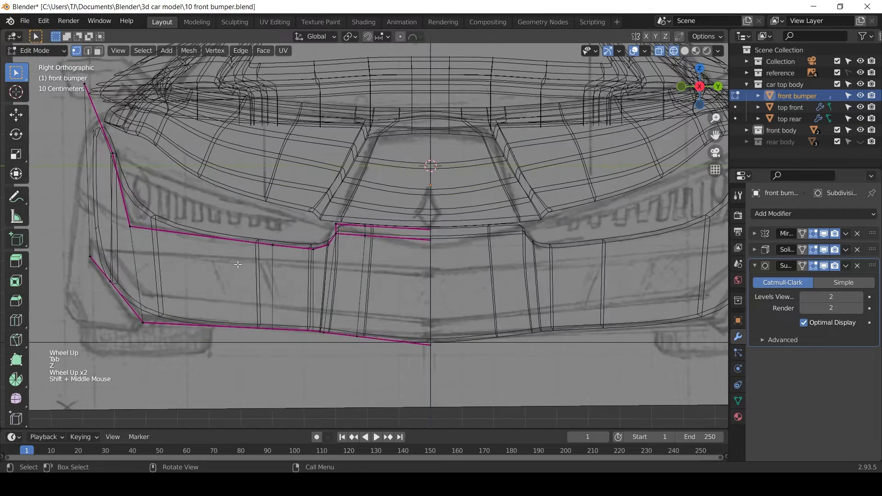
{"action": "key", "text": "KP_1"}
{"action": "key", "text": "KP_3"}
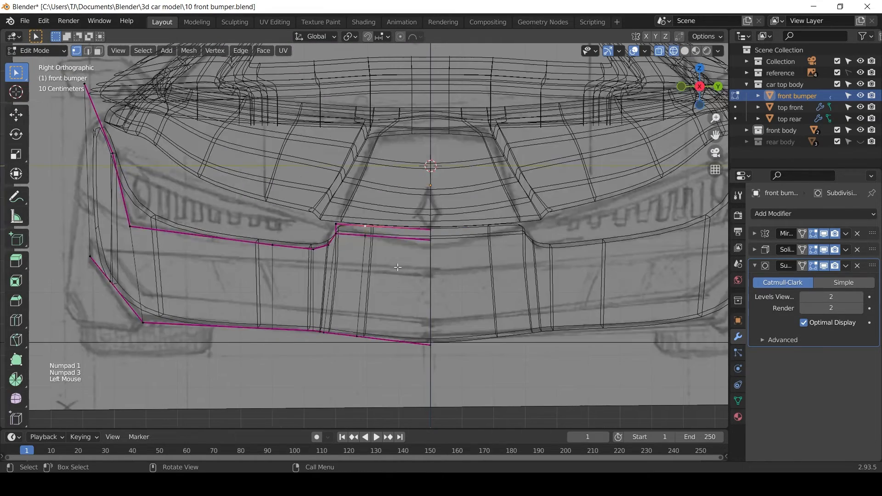
Add two horizontal loop cuts along the bumper, the upper with a factor of -0.435 and the other close to the bottom edge
{"action": "scroll", "coordinate": [399, 262], "scroll_direction": "up", "scroll_amount": 2}
{"action": "middle_click_drag", "start_coordinate": [390, 260], "coordinate": [522, 234], "text": "shift"}
{"action": "key", "text": "ctrl+r"}
{"action": "left_click", "coordinate": [508, 274]}
{"action": "left_click", "coordinate": [507, 248]}
{"action": "key", "text": "ctrl+r"}
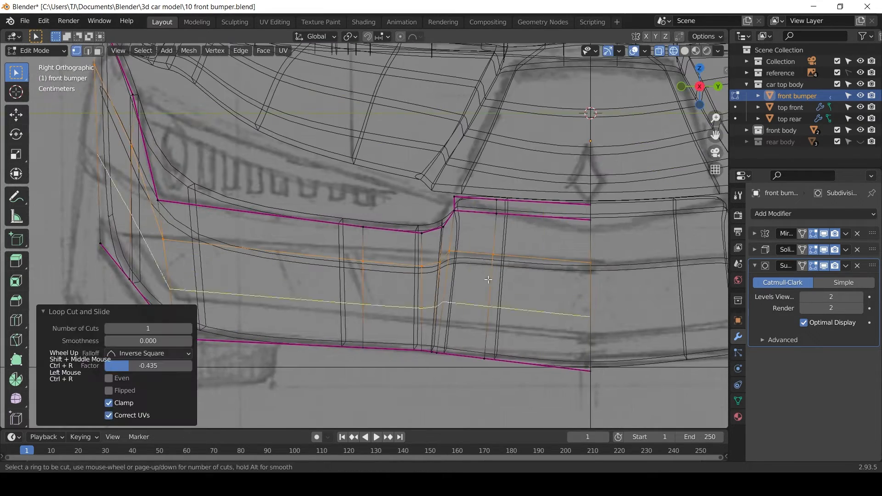
{"action": "left_click", "coordinate": [521, 304]}
{"action": "left_click", "coordinate": [521, 336]}
Slide the upper loop's vertex on the bumper's outer vertical edge downward by a factor of 0.798
{"action": "left_click", "coordinate": [164, 242]}
{"action": "middle_click_drag", "start_coordinate": [163, 243], "coordinate": [236, 243], "text": "shift"}
{"action": "left_click", "coordinate": [204, 149]}
{"action": "key", "text": "g"}
{"action": "key", "text": "g"}
{"action": "left_click", "coordinate": [205, 232]}
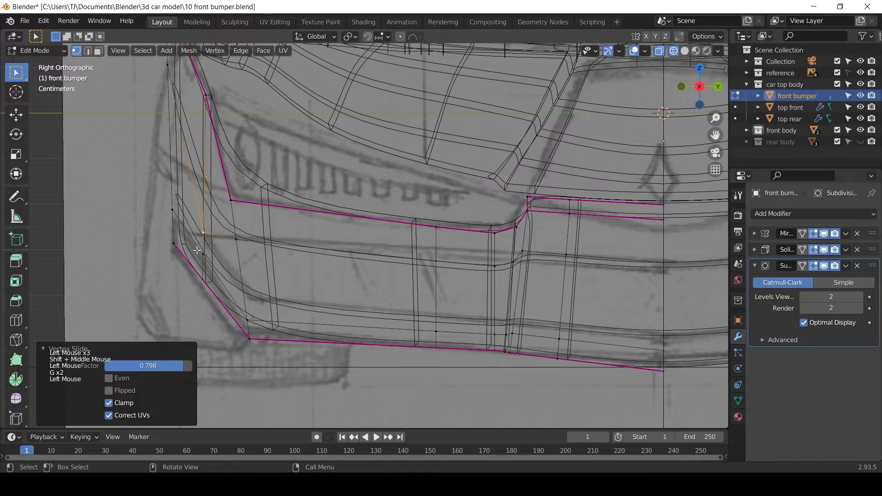
Slide the upper loop's vertices near the bumper's outer corner along their vertical edges to the sketched opening's upper line
{"action": "left_click", "coordinate": [205, 249]}
{"action": "key", "text": "g"}
{"action": "key", "text": "g"}
{"action": "left_click", "coordinate": [206, 237]}
{"action": "key", "text": "g"}
{"action": "key", "text": "g"}
{"action": "left_click", "coordinate": [205, 236]}
Slide the lower loop's outer corner and mid-section vertices upward to the sketched opening's lower line
{"action": "left_click", "coordinate": [247, 320]}
{"action": "key", "text": "g"}
{"action": "key", "text": "g"}
{"action": "left_click", "coordinate": [245, 297]}
{"action": "left_click", "coordinate": [436, 332]}
{"action": "key", "text": "g"}
{"action": "key", "text": "g"}
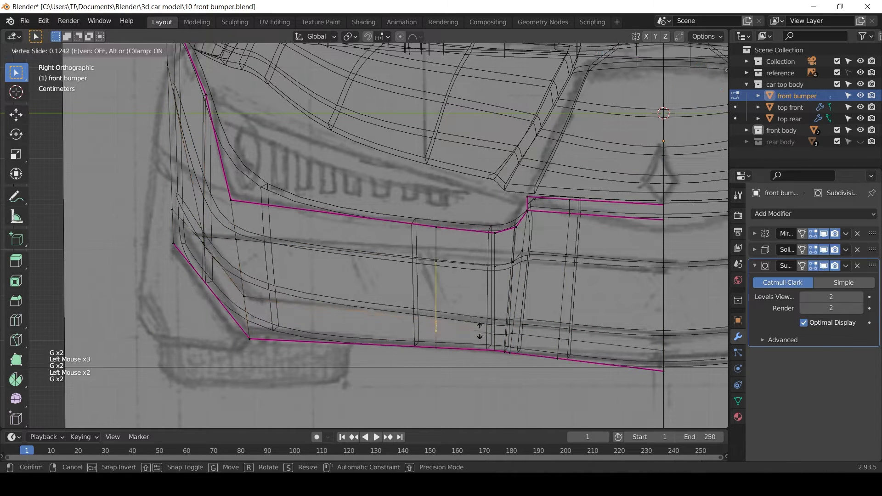
{"action": "left_click", "coordinate": [478, 330]}
Slide the lower loop's vertices at the centre strip and centreline upward to continue the sketched lower line
{"action": "left_click", "coordinate": [521, 331]}
{"action": "left_click", "coordinate": [513, 323]}
{"action": "key", "text": "g"}
{"action": "key", "text": "g"}
{"action": "left_click", "coordinate": [511, 332]}
{"action": "left_click", "coordinate": [560, 339]}
{"action": "key", "text": "g"}
{"action": "key", "text": "g"}
{"action": "left_click", "coordinate": [575, 329]}
{"action": "left_click", "coordinate": [663, 350]}
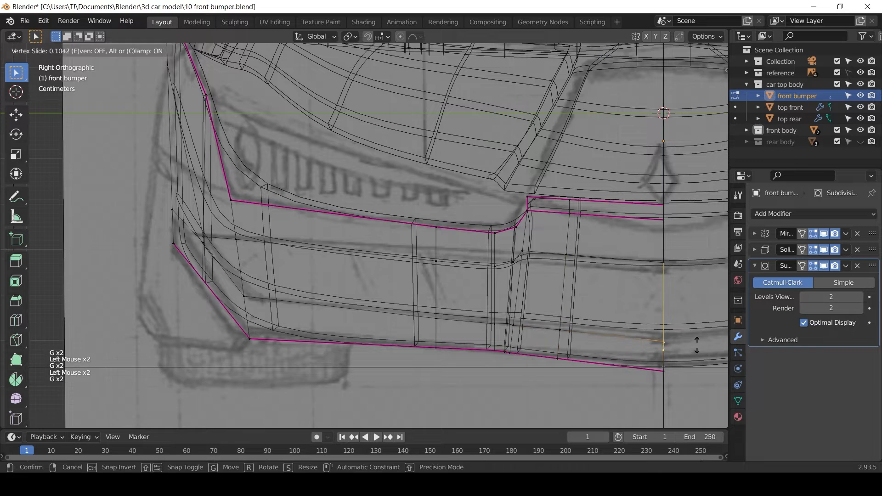
Slide the upper loop's vertices around the centre strip's outer edge upward along their vertical edges
{"action": "left_click_drag", "start_coordinate": [539, 266], "coordinate": [539, 267]}
{"action": "key", "text": "g"}
{"action": "key", "text": "g"}
{"action": "left_click", "coordinate": [523, 260]}
{"action": "left_click", "coordinate": [495, 269]}
{"action": "key", "text": "g"}
{"action": "key", "text": "g"}
{"action": "left_click", "coordinate": [496, 266]}
{"action": "left_click", "coordinate": [514, 267]}
{"action": "key", "text": "g"}
{"action": "key", "text": "g"}
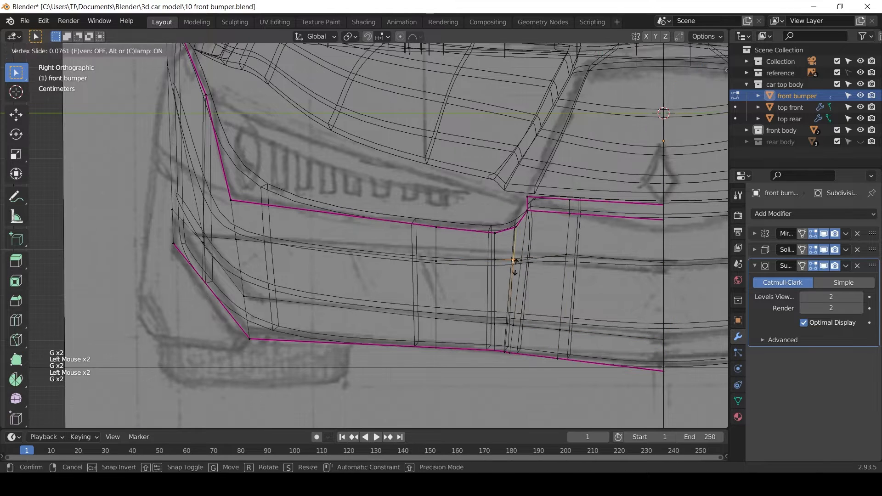
Raise the two upper-loop vertices just outside the centre strip further, sliding them to the sketched opening's upper line
{"action": "left_click", "coordinate": [493, 260]}
{"action": "key", "text": "g"}
{"action": "key", "text": "g"}
{"action": "left_click", "coordinate": [494, 252]}
{"action": "left_click", "coordinate": [514, 260]}
{"action": "key", "text": "g"}
{"action": "key", "text": "g"}
{"action": "left_click", "coordinate": [516, 254]}
Move the upper loop's vertex at the centre strip's outer edge about 0.002 m in Y and 0.003 m in Z
{"action": "left_click", "coordinate": [523, 259]}
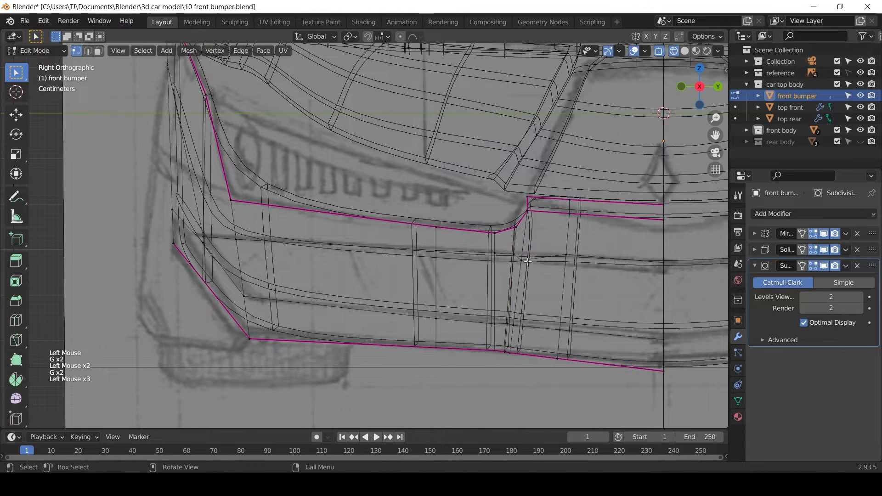
{"action": "key", "text": "g"}
{"action": "key", "text": "g"}
{"action": "key", "text": "g"}
{"action": "left_click", "coordinate": [523, 257]}
Delete the whole band of faces between the two horizontal loops, from the outer corner to the centreline
{"action": "scroll", "coordinate": [524, 258], "scroll_direction": "down", "scroll_amount": 1}
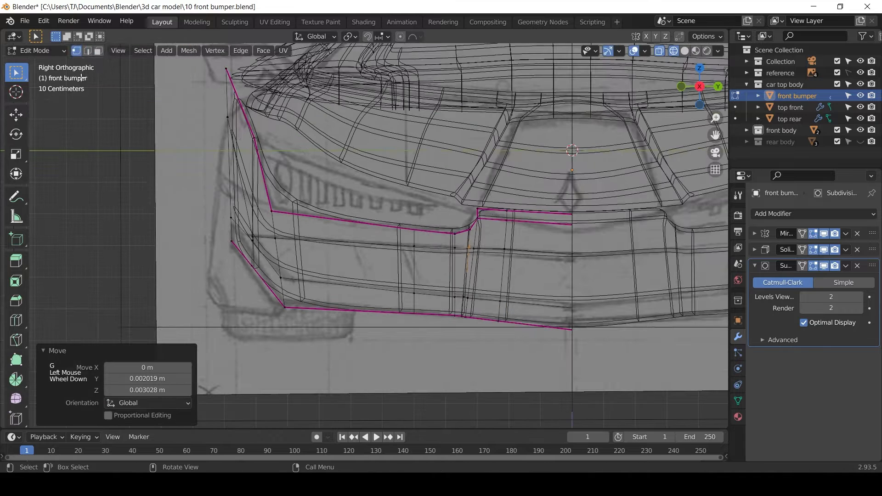
{"action": "left_click_drag", "start_coordinate": [281, 252], "coordinate": [545, 279]}
{"action": "scroll", "coordinate": [544, 279], "scroll_direction": "down", "scroll_amount": 1}
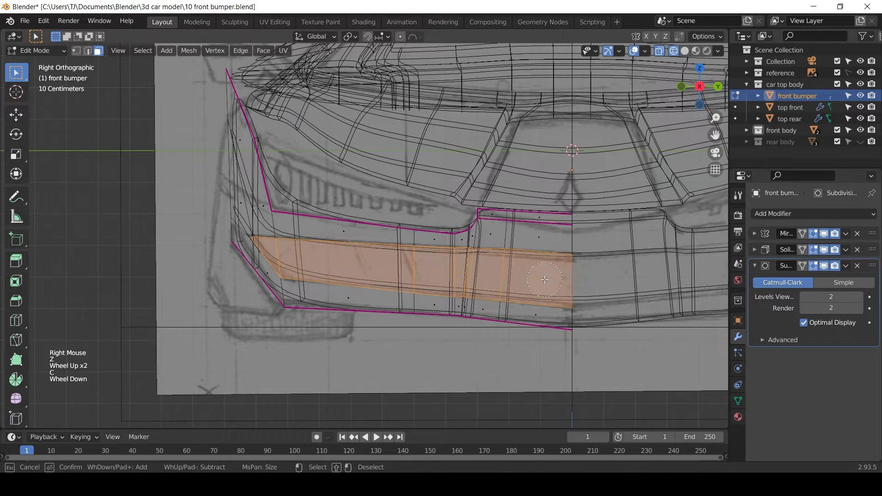
{"action": "key", "text": "x"}
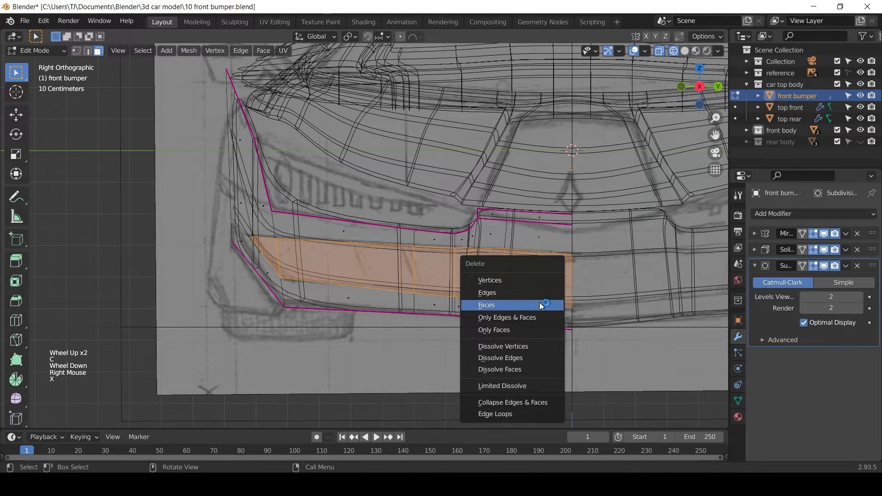
{"action": "left_click", "coordinate": [540, 304]}
{"action": "scroll", "coordinate": [508, 302], "scroll_direction": "down", "scroll_amount": 2}
{"action": "key", "text": "z"}
{"action": "left_click", "coordinate": [508, 301]}
{"action": "scroll", "coordinate": [469, 302], "scroll_direction": "down", "scroll_amount": 2}
{"action": "middle_click_drag", "start_coordinate": [469, 301], "coordinate": [492, 283]}
Compare the split bumper with the side and front reference drawings, and undo the deletion of the face band
{"action": "key", "text": "KP_3"}
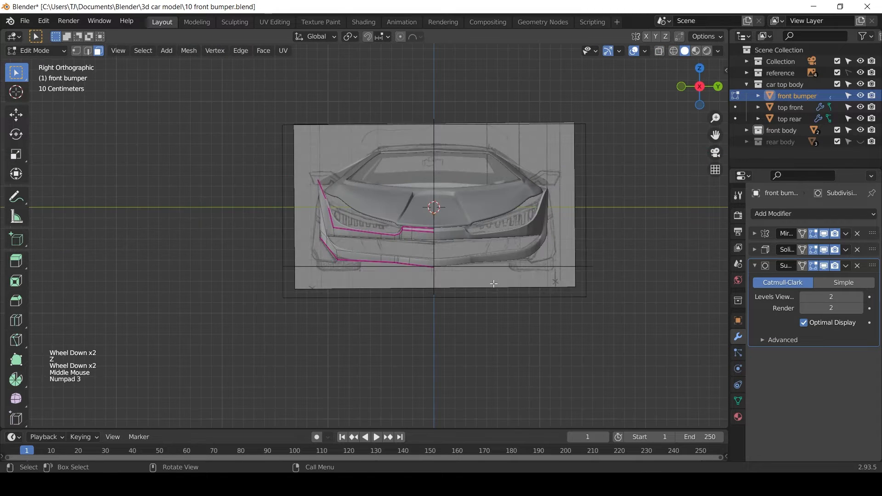
{"action": "key", "text": "KP_1"}
{"action": "scroll", "coordinate": [380, 287], "scroll_direction": "up", "scroll_amount": 3}
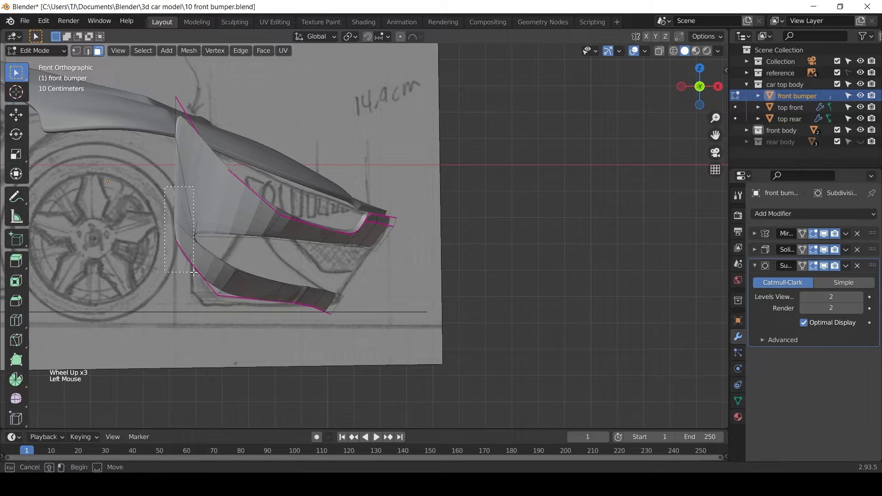
{"action": "left_click_drag", "start_coordinate": [203, 289], "coordinate": [202, 291]}
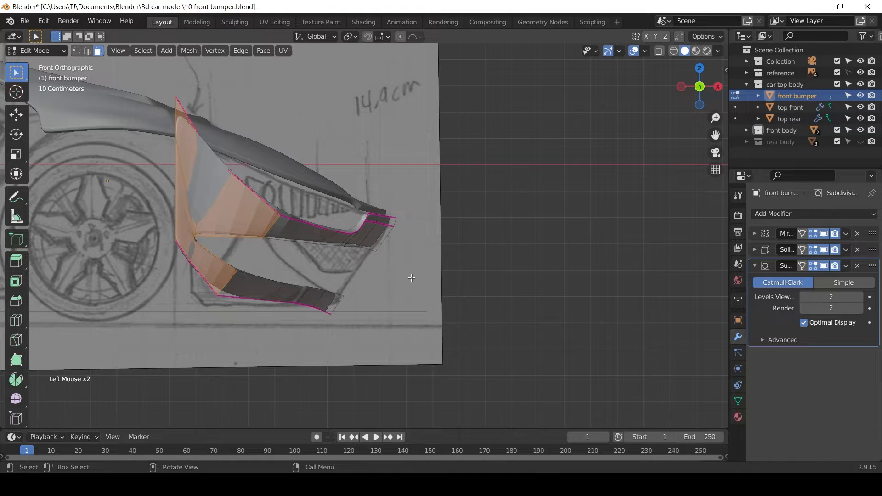
{"action": "left_click", "coordinate": [436, 277]}
{"action": "middle_click_drag", "start_coordinate": [436, 277], "coordinate": [333, 280]}
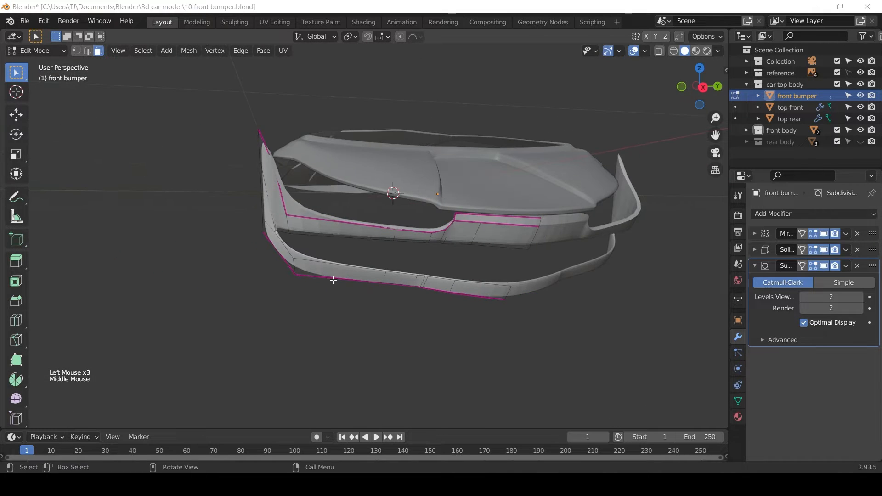
{"action": "scroll", "coordinate": [382, 282], "scroll_direction": "down", "scroll_amount": 1}
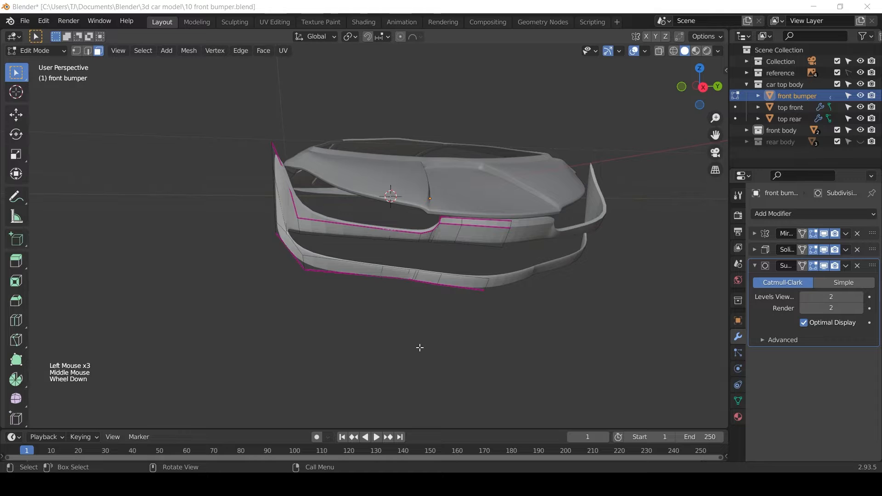
{"action": "key", "text": "KP_3"}
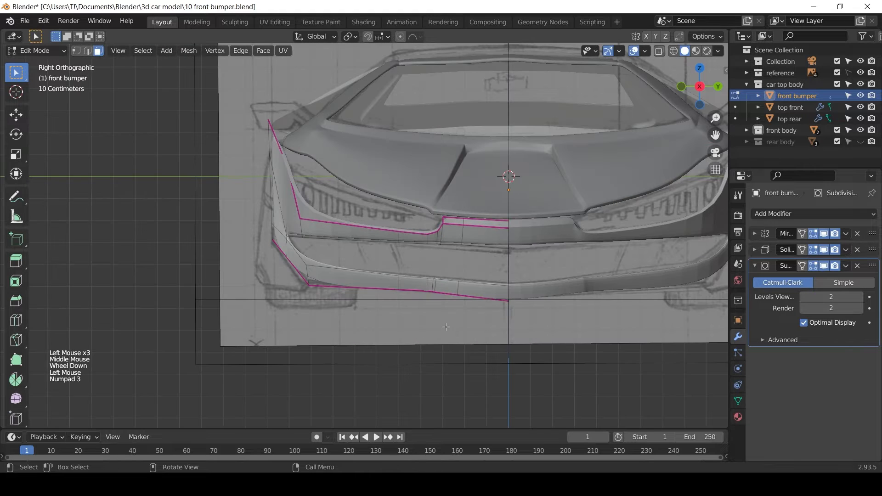
{"action": "key", "text": "ctrl+z"}
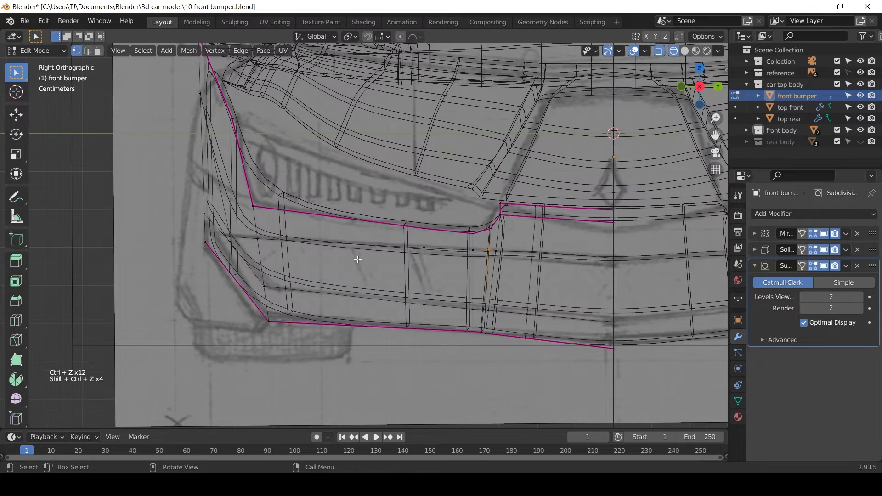
Slide the upper loop's mid-section vertex and the top-edge vertex above it outward along their horizontal edges
{"action": "left_click", "coordinate": [424, 253]}
{"action": "key", "text": "g"}
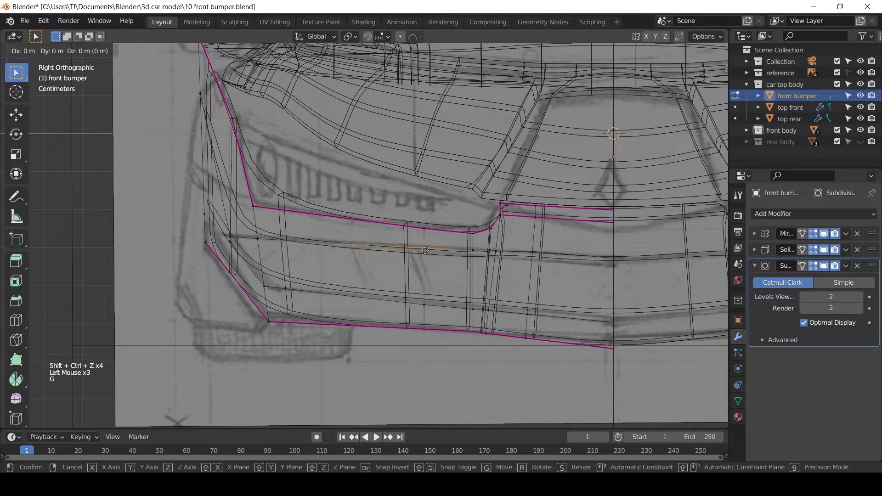
{"action": "key", "text": "g"}
{"action": "left_click", "coordinate": [358, 249]}
{"action": "left_click", "coordinate": [432, 234]}
{"action": "key", "text": "g"}
{"action": "key", "text": "g"}
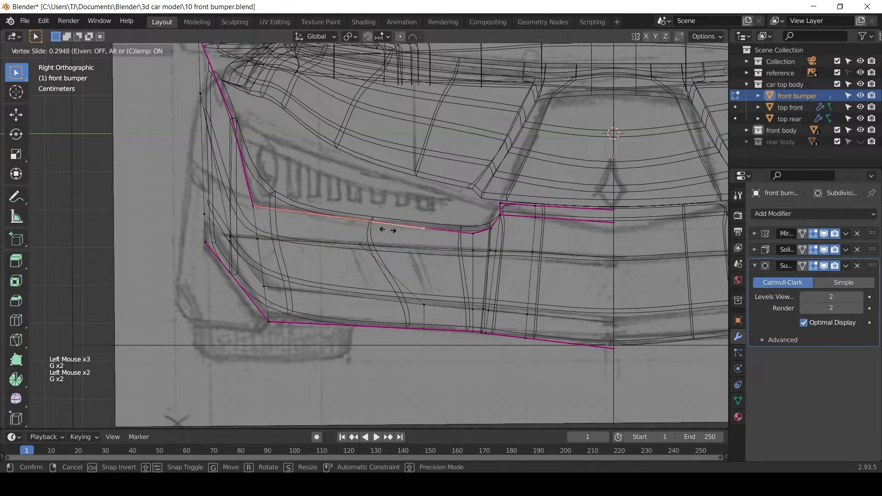
{"action": "right_click", "coordinate": [337, 226]}
{"action": "key", "text": "ctrl+z"}
{"action": "key", "text": "ctrl+z"}
Add a vertical loop cut outward of the grille opening and delete the face between the cut and the opening
{"action": "key", "text": "ctrl+r"}
{"action": "left_click", "coordinate": [335, 299]}
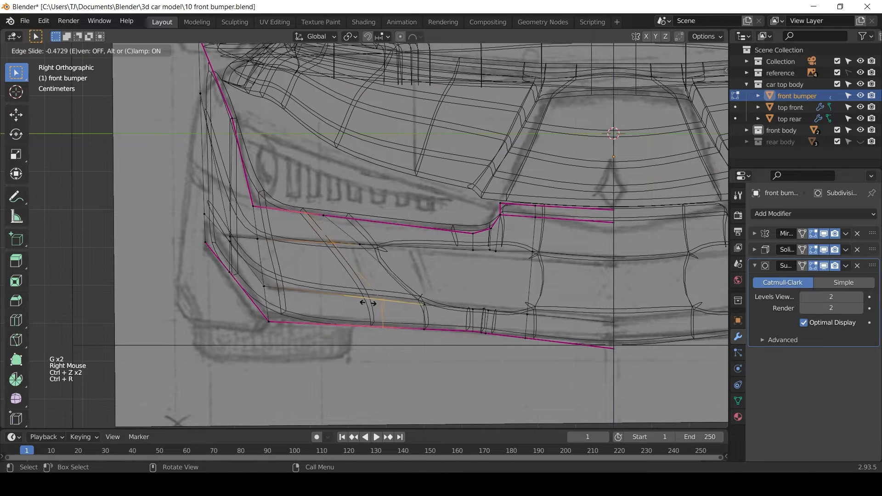
{"action": "left_click", "coordinate": [362, 301]}
{"action": "left_click", "coordinate": [98, 51]}
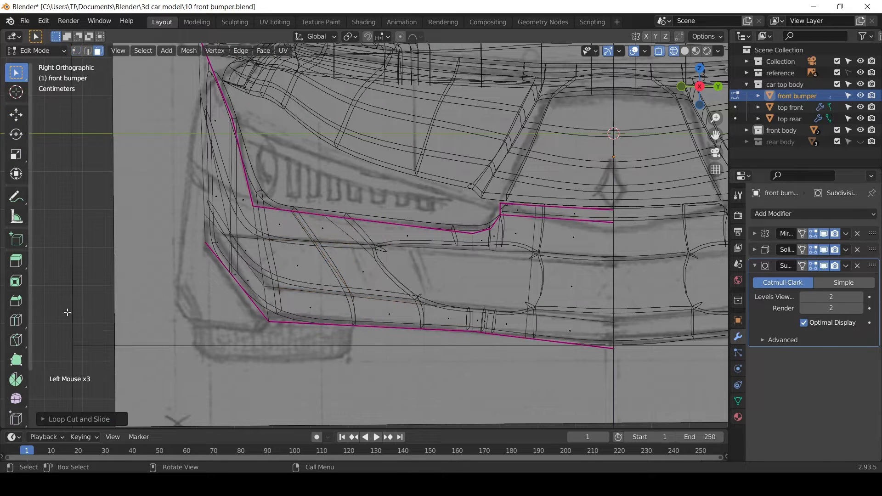
{"action": "key", "text": "c"}
{"action": "left_click", "coordinate": [381, 278]}
{"action": "key", "text": "x"}
{"action": "left_click", "coordinate": [383, 276]}
Examine the bumper's grille opening in solid shading from the side and in perspective
{"action": "key", "text": "z"}
{"action": "left_click", "coordinate": [448, 277]}
{"action": "scroll", "coordinate": [468, 280], "scroll_direction": "down", "scroll_amount": 3}
{"action": "mouse_move", "coordinate": [473, 280]}
{"action": "middle_mouse_down"}
{"action": "mouse_move", "coordinate": [514, 298]}
{"action": "mouse_move", "coordinate": [462, 292]}
{"action": "mouse_move", "coordinate": [520, 291]}
{"action": "middle_mouse_up"}
{"action": "scroll", "coordinate": [480, 310], "scroll_direction": "down", "scroll_amount": 1}
{"action": "key", "text": "Tab"}
{"action": "key", "text": "KP_1"}
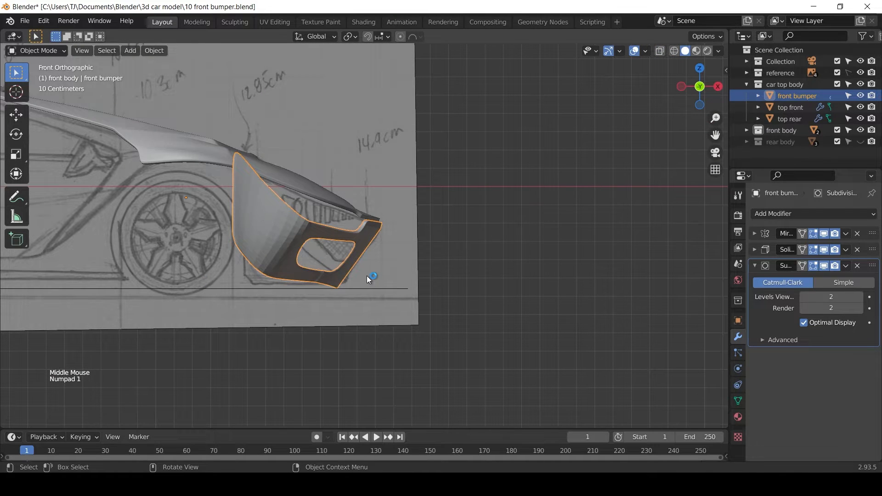
{"action": "middle_click_drag", "start_coordinate": [361, 271], "coordinate": [424, 262]}
{"action": "scroll", "coordinate": [487, 269], "scroll_direction": "down", "scroll_amount": 2}
{"action": "key", "text": "KP_1"}
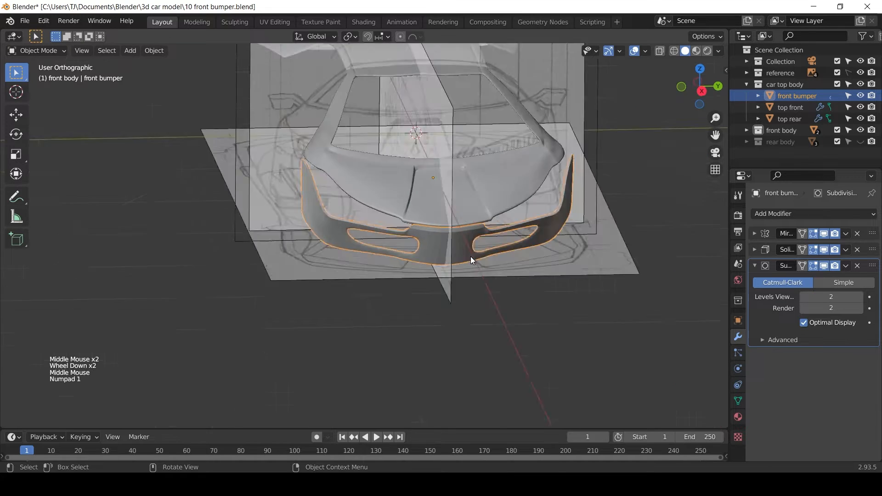
Try adding vertical loop cuts on both sides of the grille opening's upper outer corner
{"action": "key", "text": "KP_3"}
{"action": "scroll", "coordinate": [470, 258], "scroll_direction": "up", "scroll_amount": 2}
{"action": "key", "text": "z"}
{"action": "scroll", "coordinate": [368, 279], "scroll_direction": "up", "scroll_amount": 3}
{"action": "key", "text": "Tab"}
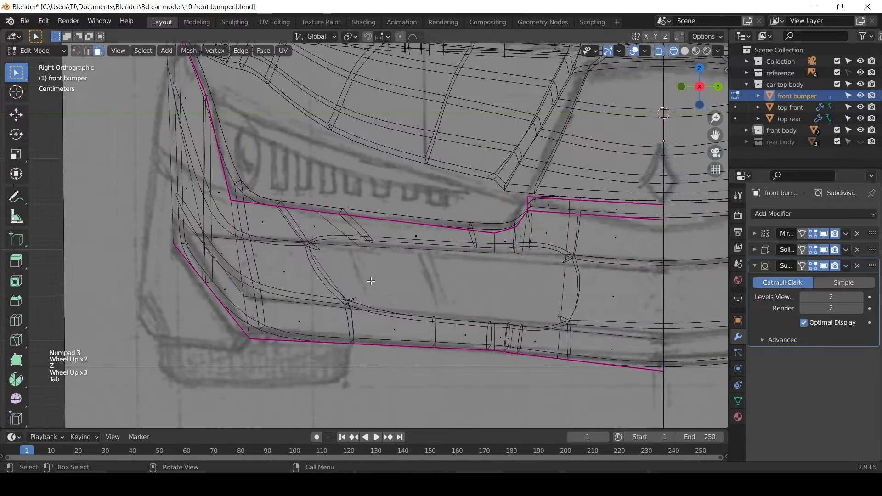
{"action": "left_click", "coordinate": [74, 50]}
{"action": "scroll", "coordinate": [316, 244], "scroll_direction": "up", "scroll_amount": 2}
{"action": "left_click", "coordinate": [279, 246]}
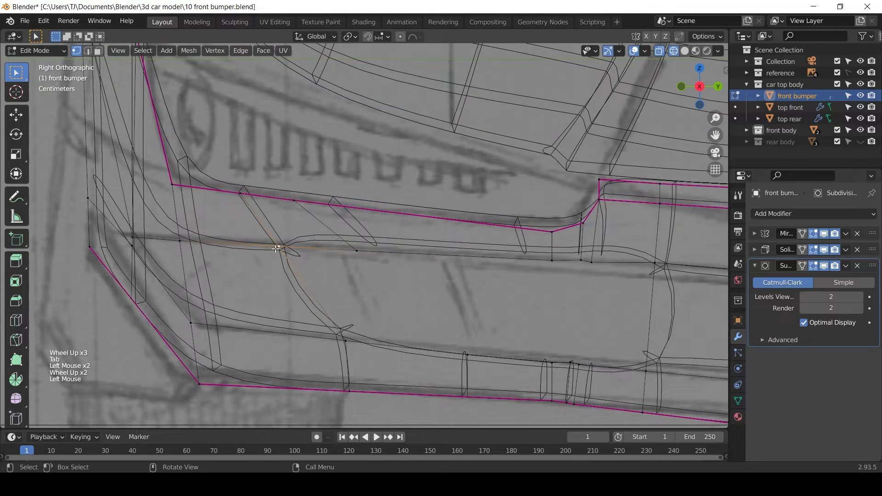
{"action": "key", "text": "ctrl+r"}
{"action": "left_click", "coordinate": [263, 249]}
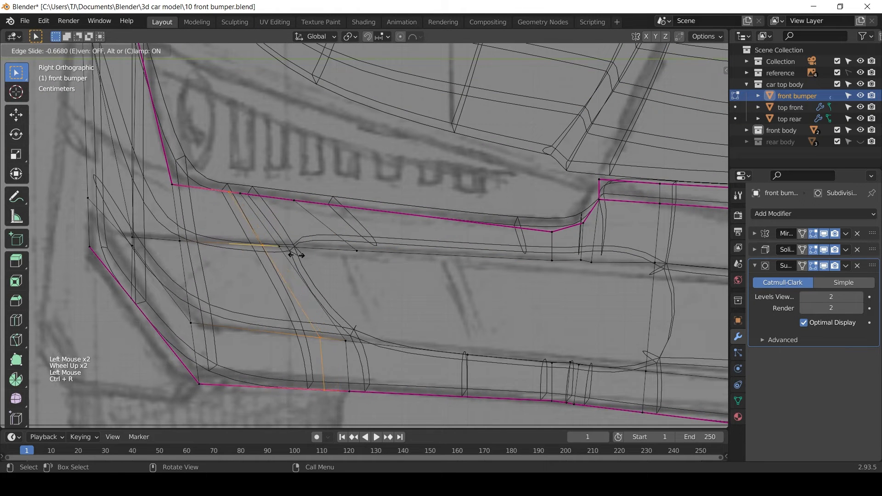
{"action": "left_click", "coordinate": [309, 254]}
{"action": "key", "text": "ctrl+r"}
{"action": "left_click", "coordinate": [299, 233]}
{"action": "left_click", "coordinate": [279, 233]}
Add a vertical loop cut through the centre strip close to the grille opening's inner edge
{"action": "key", "text": "shift+z"}
{"action": "key", "text": "ctrl+r"}
{"action": "left_click", "coordinate": [444, 272]}
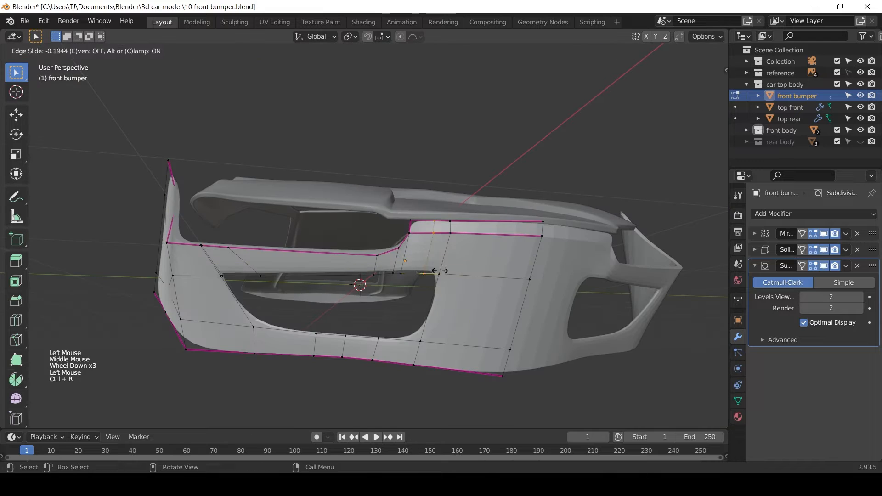
{"action": "left_click", "coordinate": [438, 272]}
Select the grille opening's entire border and set its edge crease to 1.000
{"action": "left_click", "coordinate": [409, 345]}
{"action": "key", "text": "shift+e"}
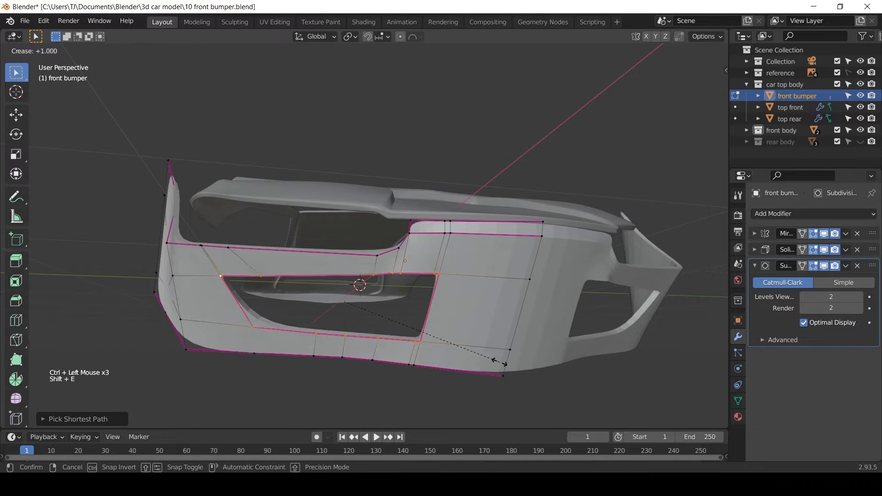
{"action": "left_click", "coordinate": [502, 362]}
{"action": "middle_click_drag", "start_coordinate": [502, 362], "coordinate": [462, 338]}
{"action": "key", "text": "Tab"}
{"action": "left_click", "coordinate": [462, 338]}
Add a vertical loop cut just beside the headlight recess's lower outer corner
{"action": "scroll", "coordinate": [462, 338], "scroll_direction": "down", "scroll_amount": 3}
{"action": "key", "text": "KP_1"}
{"action": "key", "text": "KP_3"}
{"action": "scroll", "coordinate": [263, 269], "scroll_direction": "up", "scroll_amount": 2}
{"action": "key", "text": "Tab"}
{"action": "left_click", "coordinate": [199, 230]}
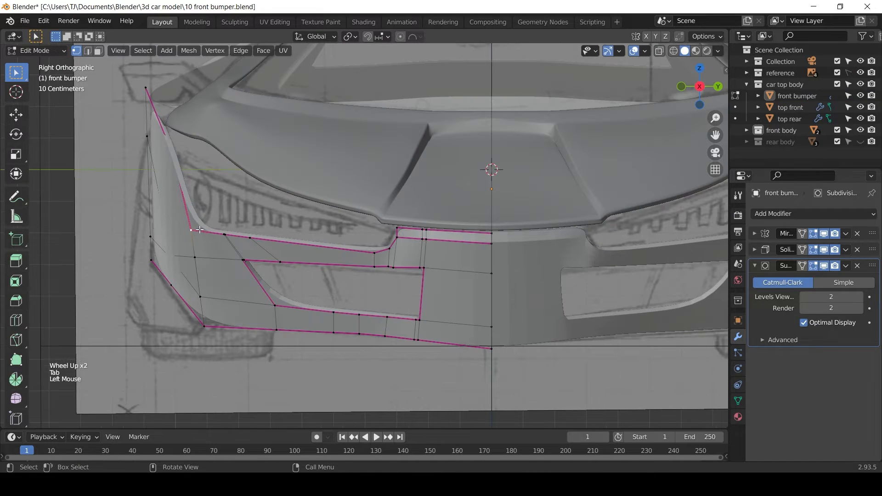
{"action": "key", "text": "ctrl+z"}
{"action": "key", "text": "ctrl+r"}
{"action": "left_click", "coordinate": [208, 256]}
{"action": "left_click", "coordinate": [209, 255]}
{"action": "scroll", "coordinate": [209, 256], "scroll_direction": "down", "scroll_amount": 1}
{"action": "key", "text": "Tab"}
{"action": "middle_click_drag", "start_coordinate": [209, 256], "coordinate": [333, 203]}
{"action": "left_click", "coordinate": [143, 211]}
{"action": "key", "text": "KP_1"}
{"action": "key", "text": "Tab"}
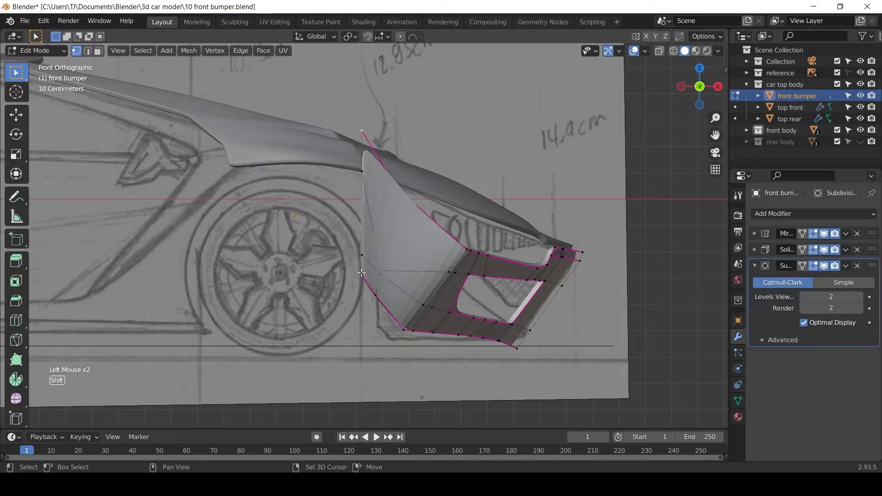
{"action": "key", "text": "z"}
{"action": "key", "text": "g"}
{"action": "right_click", "coordinate": [358, 242]}
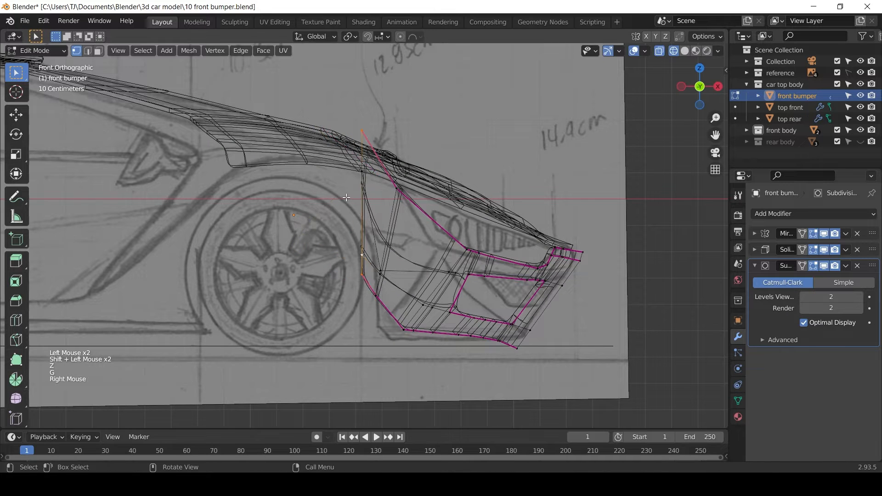
Lower the two upper vertices of the bumper's rear vertical edge along Z to meet the fender's lower edge
{"action": "left_click", "coordinate": [362, 170]}
{"action": "middle_click_drag", "start_coordinate": [362, 170], "coordinate": [368, 211]}
{"action": "key", "text": "KP_1"}
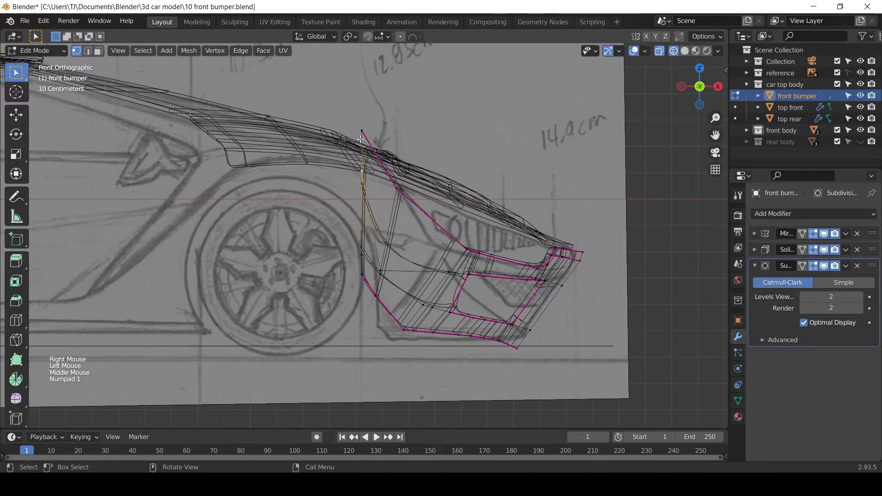
{"action": "key", "text": "z"}
{"action": "scroll", "coordinate": [352, 129], "scroll_direction": "down", "scroll_amount": 1}
{"action": "middle_click_drag", "start_coordinate": [353, 128], "coordinate": [345, 136]}
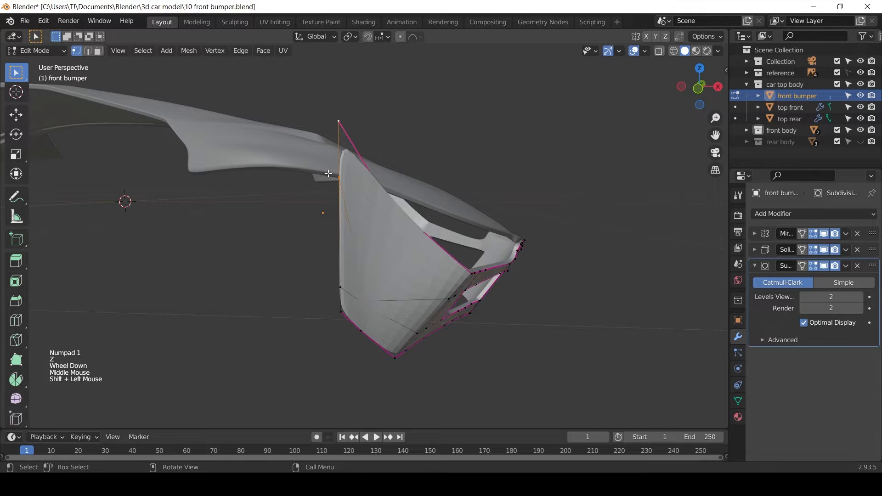
{"action": "key", "text": "KP_1"}
{"action": "key", "text": "g"}
{"action": "key", "text": "z"}
{"action": "left_click", "coordinate": [331, 198]}
Extrude the lowered edge rearward over the wheel in three segments and move its lower front vertex onto the wheel arch outline
{"action": "key", "text": "e"}
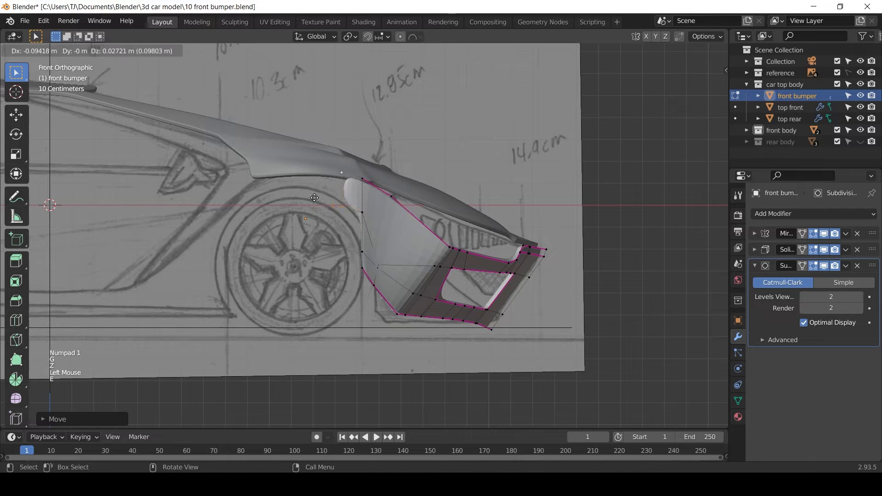
{"action": "left_click", "coordinate": [225, 199]}
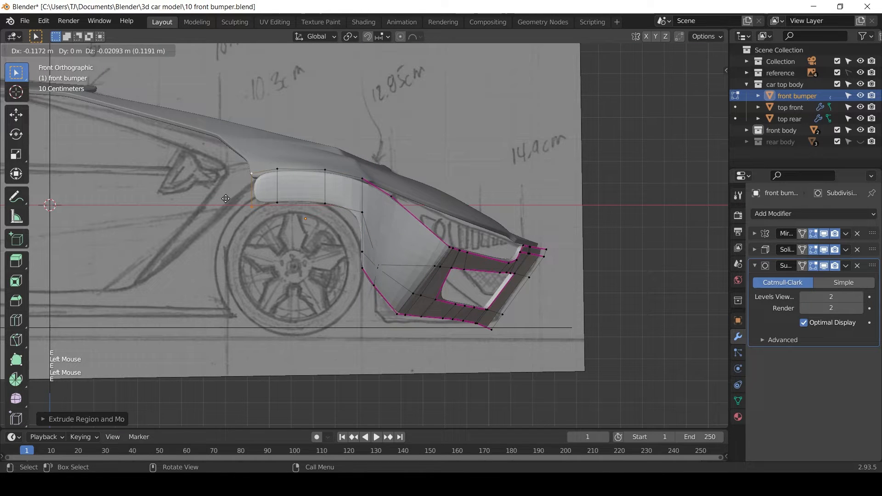
{"action": "left_click", "coordinate": [352, 202]}
{"action": "key", "text": "g"}
{"action": "left_click", "coordinate": [352, 247]}
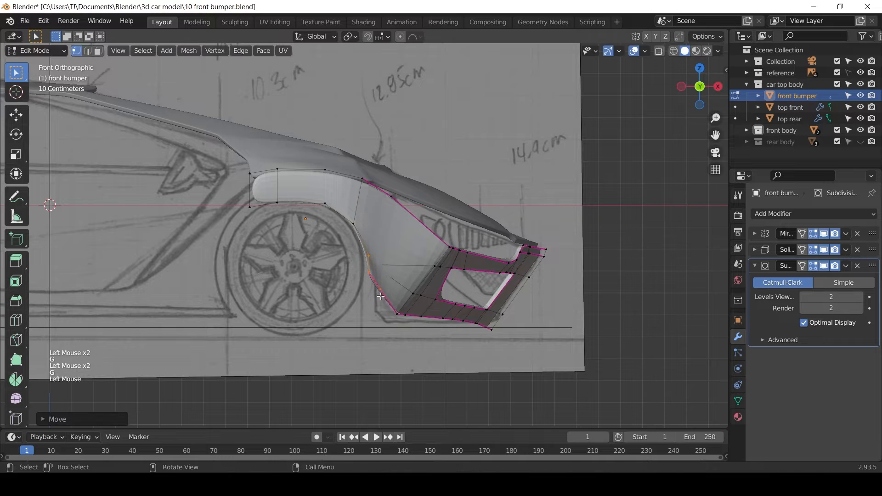
Undo the last move of the vertices along the bumper's wheel arch edge
{"action": "middle_click_drag", "start_coordinate": [351, 246], "coordinate": [447, 248]}
{"action": "key", "text": "ctrl+z"}
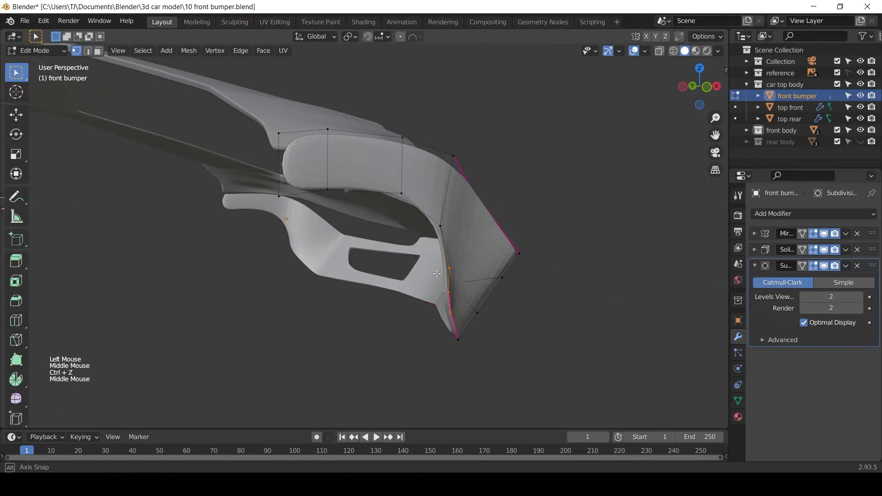
{"action": "left_click", "coordinate": [438, 280]}
{"action": "middle_click_drag", "start_coordinate": [438, 280], "coordinate": [330, 296]}
{"action": "middle_click_drag", "start_coordinate": [330, 296], "coordinate": [264, 293]}
{"action": "key", "text": "KP_1"}
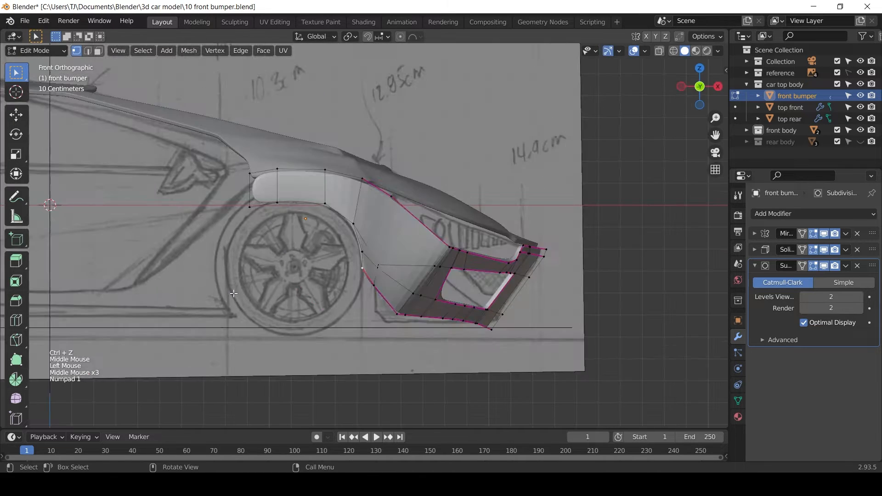
Redo the undone edits to bring back the front bumper's most recent shape
{"action": "key", "text": "KP_7"}
{"action": "middle_click_drag", "start_coordinate": [331, 252], "coordinate": [371, 109], "text": "shift"}
{"action": "scroll", "coordinate": [416, 140], "scroll_direction": "down", "scroll_amount": 2}
{"action": "middle_click_drag", "start_coordinate": [425, 148], "coordinate": [397, 230], "text": "shift"}
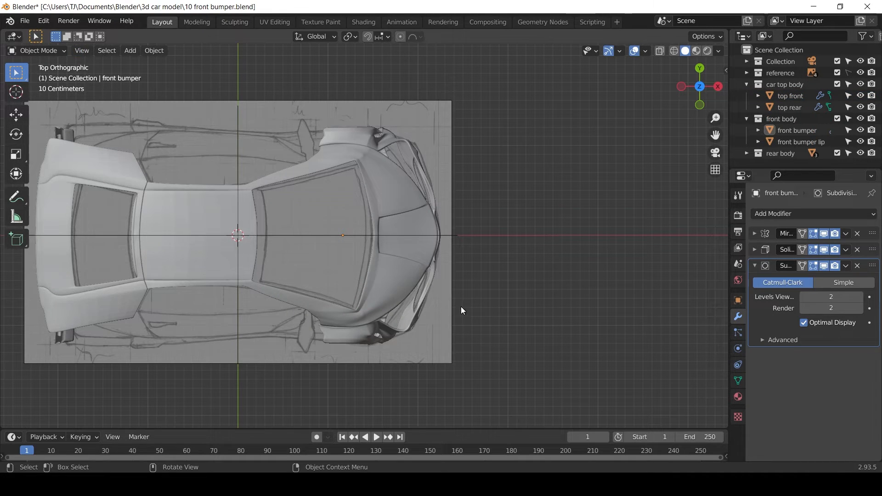
{"action": "middle_click_drag", "start_coordinate": [461, 310], "coordinate": [414, 141]}
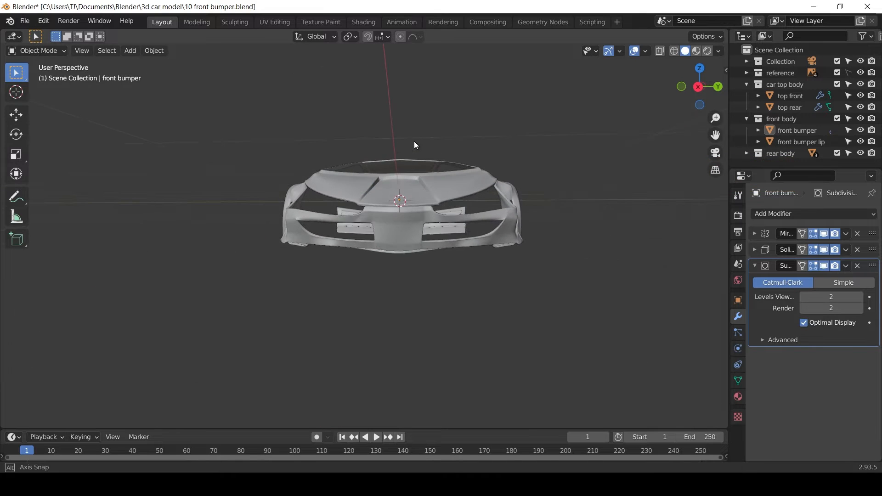
{"action": "key", "text": "ctrl+shift+z"}
{"action": "key", "text": "ctrl+shift+z"}
{"action": "key", "text": "ctrl+shift+z"}
{"action": "key", "text": "ctrl+shift+z"}
{"action": "key", "text": "ctrl+shift+z"}
{"action": "key", "text": "ctrl+shift+z"}
{"action": "key", "text": "ctrl+shift+z"}
{"action": "key", "text": "ctrl+shift+z"}
{"action": "key", "text": "ctrl+shift+z"}
{"action": "key", "text": "ctrl+shift+z"}
{"action": "key", "text": "ctrl+shift+z"}
{"action": "key", "text": "ctrl+shift+z"}
{"action": "key", "text": "ctrl+shift+z"}
{"action": "key", "text": "ctrl+shift+z"}
{"action": "key", "text": "ctrl+shift+z"}
{"action": "key", "text": "ctrl+shift+z"}
{"action": "key", "text": "ctrl+shift+z"}
{"action": "key", "text": "KP_1"}
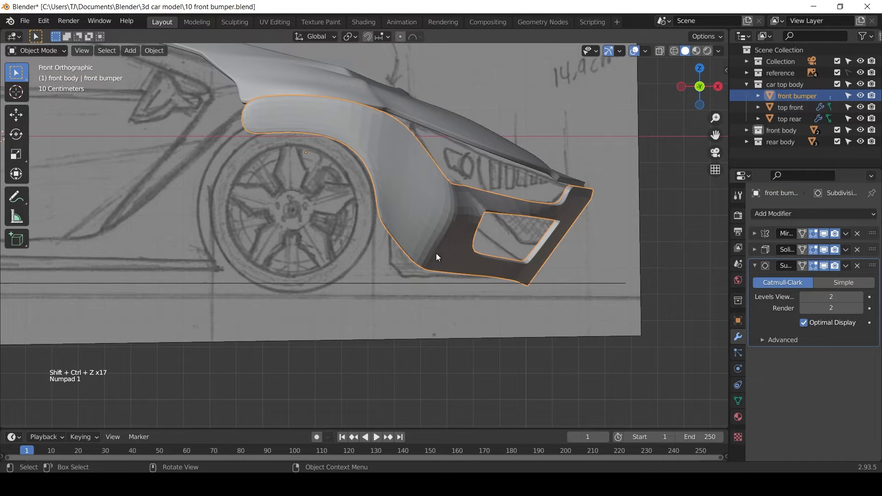
Move the bumper's upper edge vertices inward in the right view to meet the edge of the top front part
{"action": "middle_click_drag", "start_coordinate": [437, 257], "coordinate": [414, 217]}
{"action": "scroll", "coordinate": [393, 238], "scroll_direction": "down", "scroll_amount": 2}
{"action": "scroll", "coordinate": [417, 222], "scroll_direction": "down", "scroll_amount": 2}
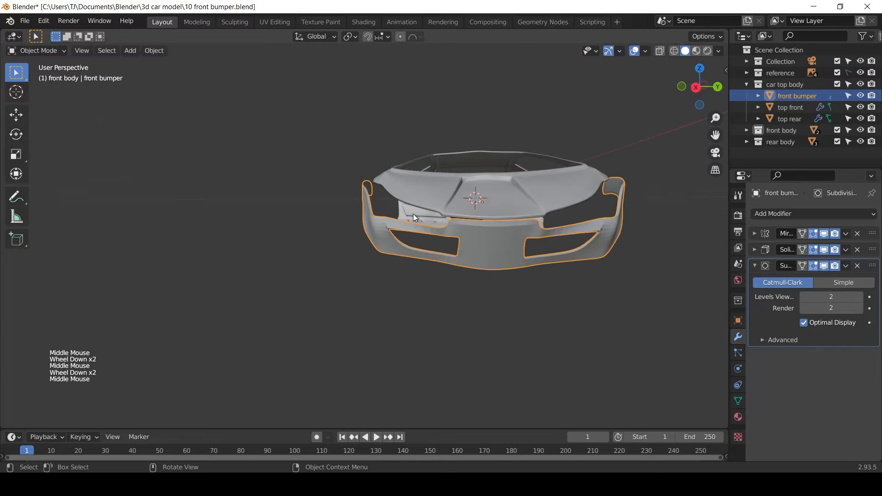
{"action": "key", "text": "KP_3"}
{"action": "scroll", "coordinate": [371, 190], "scroll_direction": "up", "scroll_amount": 2}
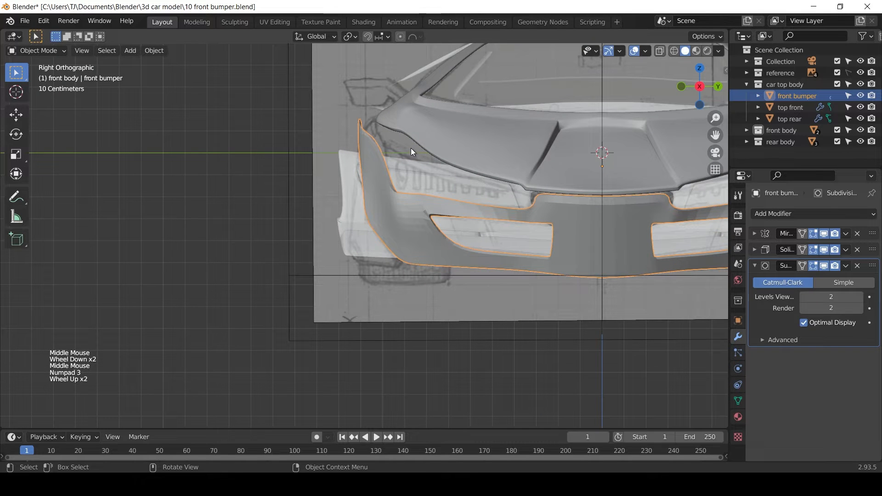
{"action": "key", "text": "KP_1"}
{"action": "key", "text": "KP_3"}
{"action": "key", "text": "Tab"}
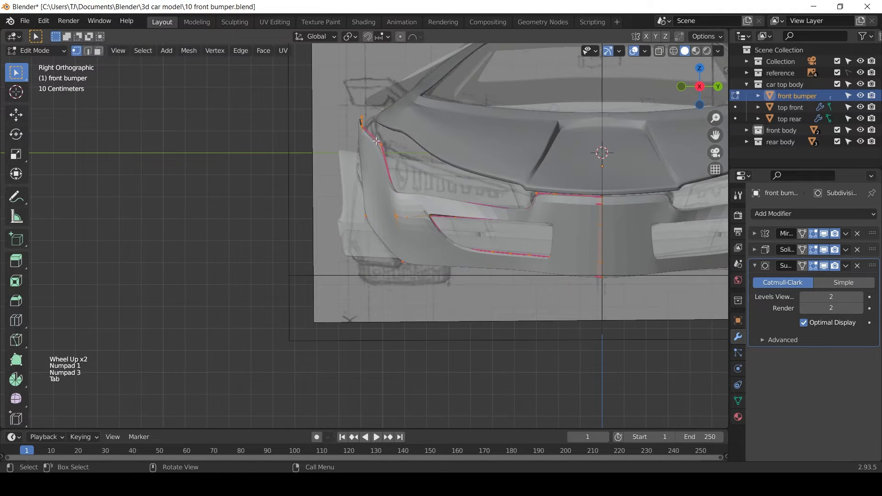
{"action": "left_click", "coordinate": [859, 141]}
{"action": "scroll", "coordinate": [354, 131], "scroll_direction": "up", "scroll_amount": 2}
{"action": "middle_click_drag", "start_coordinate": [354, 131], "coordinate": [337, 158], "text": "shift"}
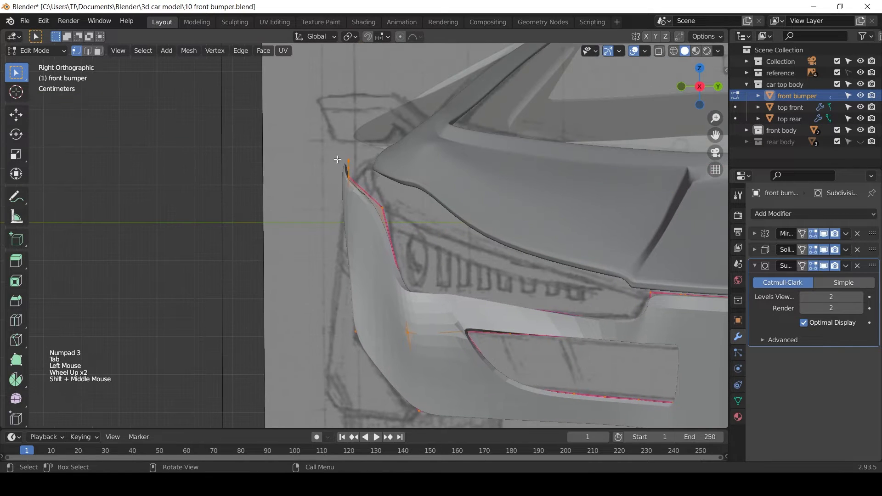
{"action": "key", "text": "z"}
{"action": "middle_click_drag", "start_coordinate": [395, 208], "coordinate": [305, 197]}
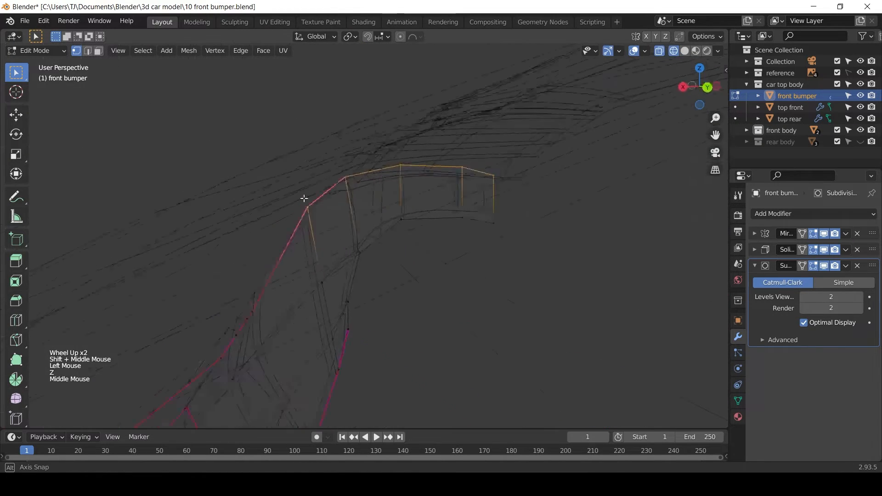
{"action": "key", "text": "KP_3"}
{"action": "key", "text": "g"}
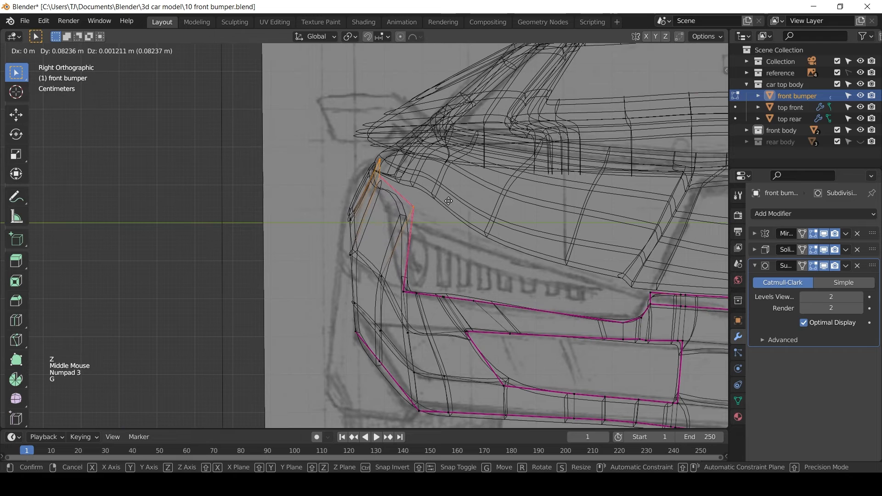
{"action": "left_click", "coordinate": [448, 201]}
Add a lengthwise loop cut to the bumper and slide it close to the upper edge
{"action": "left_click_drag", "start_coordinate": [353, 353], "coordinate": [355, 352]}
{"action": "mouse_move", "coordinate": [354, 352]}
{"action": "middle_mouse_down"}
{"action": "mouse_move", "coordinate": [360, 320]}
{"action": "mouse_move", "coordinate": [323, 319]}
{"action": "mouse_move", "coordinate": [388, 333]}
{"action": "mouse_move", "coordinate": [257, 257]}
{"action": "mouse_move", "coordinate": [108, 213]}
{"action": "mouse_move", "coordinate": [137, 183]}
{"action": "mouse_move", "coordinate": [368, 159]}
{"action": "middle_mouse_up"}
{"action": "left_click", "coordinate": [323, 318]}
{"action": "key", "text": "z"}
{"action": "key", "text": "KP_1"}
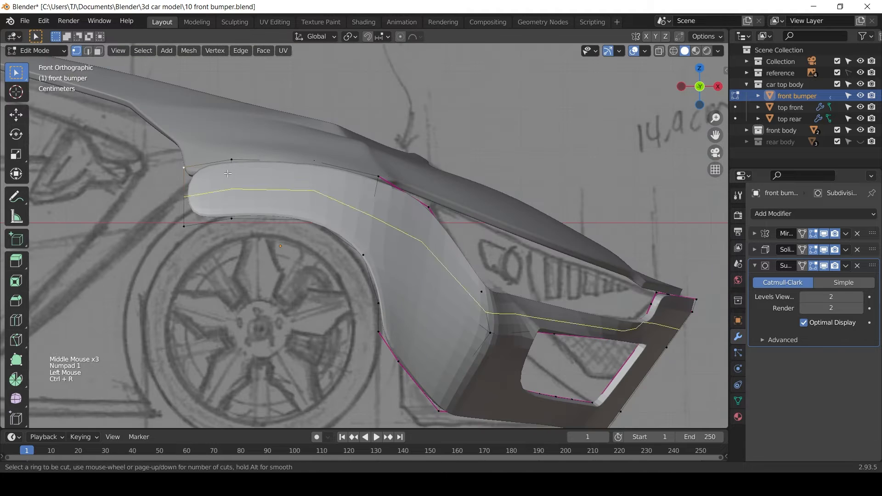
{"action": "left_click", "coordinate": [227, 174]}
{"action": "left_click", "coordinate": [227, 147]}
Select the bumper's upper border from the headlight recess to the rear end and crease it
{"action": "middle_click_drag", "start_coordinate": [228, 147], "coordinate": [370, 190]}
{"action": "double_click", "coordinate": [341, 275]}
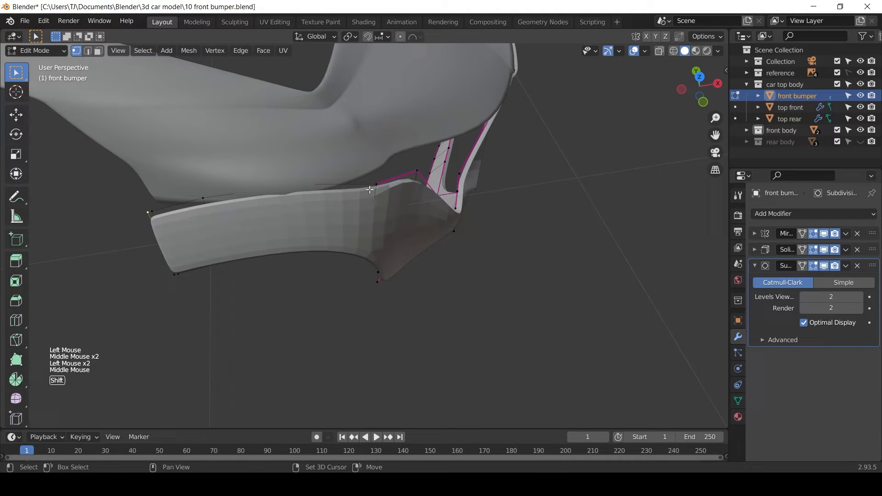
{"action": "left_click", "coordinate": [148, 212], "text": "ctrl"}
{"action": "key", "text": "shift+e"}
{"action": "left_click", "coordinate": [409, 95]}
Lower the upper border vertex at the front of the wheel arch by about 0.058 m along Z
{"action": "mouse_move", "coordinate": [263, 216]}
{"action": "middle_mouse_down"}
{"action": "mouse_move", "coordinate": [343, 248]}
{"action": "mouse_move", "coordinate": [264, 216]}
{"action": "middle_mouse_up"}
{"action": "left_click", "coordinate": [342, 248]}
{"action": "key", "text": "z"}
{"action": "left_click", "coordinate": [303, 182]}
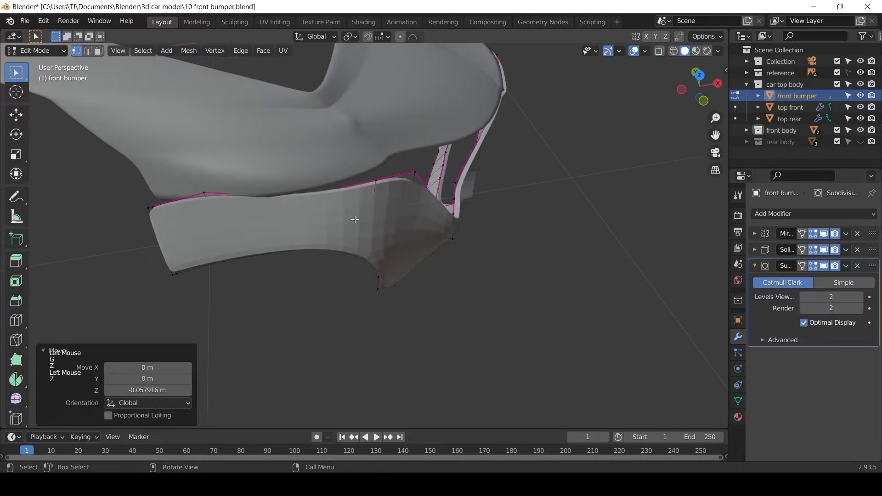
{"action": "left_click", "coordinate": [354, 219]}
Add a vertical loop cut ahead of the wheel arch and slide it toward the headlight recess's upper corner
{"action": "middle_click_drag", "start_coordinate": [354, 219], "coordinate": [359, 205]}
{"action": "key", "text": "z"}
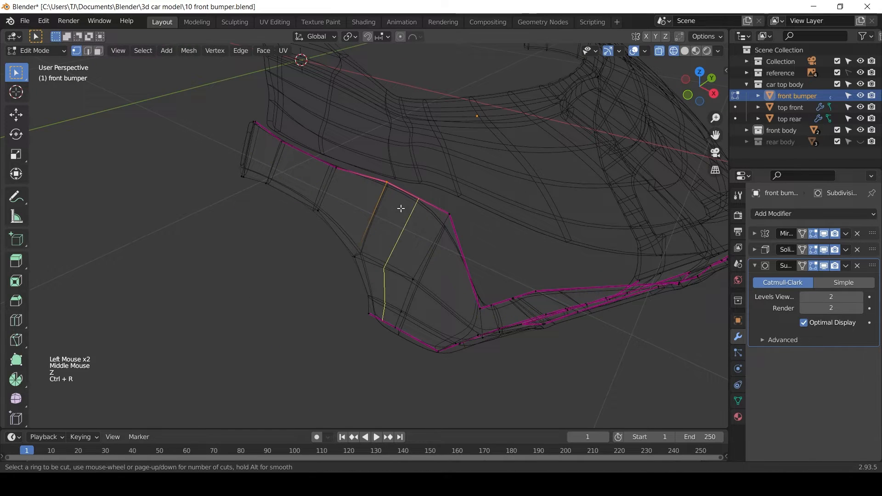
{"action": "left_click", "coordinate": [401, 209]}
{"action": "left_click", "coordinate": [436, 220]}
{"action": "key", "text": "z"}
{"action": "mouse_move", "coordinate": [486, 220]}
{"action": "middle_mouse_down"}
{"action": "mouse_move", "coordinate": [451, 223]}
{"action": "mouse_move", "coordinate": [396, 248]}
{"action": "mouse_move", "coordinate": [427, 230]}
{"action": "middle_mouse_up"}
{"action": "key", "text": "z"}
{"action": "key", "text": "KP_1"}
{"action": "key", "text": "KP_3"}
{"action": "key", "text": "z"}
{"action": "scroll", "coordinate": [463, 195], "scroll_direction": "down", "scroll_amount": 3}
{"action": "key", "text": "g"}
{"action": "right_click", "coordinate": [460, 200]}
Move the vertices along the seam between the top front part and the bumper to close the gap
{"action": "scroll", "coordinate": [376, 230], "scroll_direction": "up", "scroll_amount": 1}
{"action": "key", "text": "KP_3"}
{"action": "scroll", "coordinate": [360, 219], "scroll_direction": "up", "scroll_amount": 3}
{"action": "middle_click_drag", "start_coordinate": [490, 245], "coordinate": [490, 181]}
{"action": "key", "text": "g"}
{"action": "left_click", "coordinate": [490, 180]}
{"action": "key", "text": "g"}
{"action": "left_click", "coordinate": [500, 156]}
{"action": "key", "text": "g"}
{"action": "left_click", "coordinate": [414, 210]}
Undo the last seam adjustment and reposition the top front part's lower edge vertex against the bumper
{"action": "middle_click_drag", "start_coordinate": [414, 210], "coordinate": [472, 217], "text": "shift"}
{"action": "left_click", "coordinate": [481, 132]}
{"action": "key", "text": "g"}
{"action": "left_click", "coordinate": [480, 132]}
{"action": "middle_click_drag", "start_coordinate": [481, 132], "coordinate": [304, 137]}
{"action": "key", "text": "ctrl+z"}
{"action": "left_click", "coordinate": [386, 143]}
{"action": "key", "text": "g"}
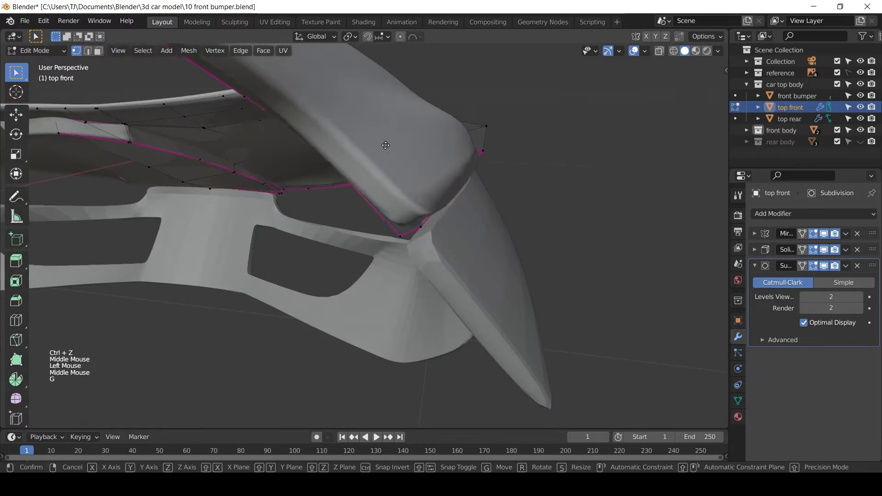
{"action": "left_click", "coordinate": [386, 144]}
Switch to editing the front bumper and move its selected upper border vertex above the wheel onto the fender's lower edge
{"action": "key", "text": "Tab"}
{"action": "left_click", "coordinate": [413, 358]}
{"action": "key", "text": "z"}
{"action": "mouse_move", "coordinate": [413, 358]}
{"action": "middle_mouse_down"}
{"action": "mouse_move", "coordinate": [540, 321]}
{"action": "mouse_move", "coordinate": [441, 278]}
{"action": "middle_mouse_up"}
{"action": "key", "text": "Tab"}
{"action": "key", "text": "z"}
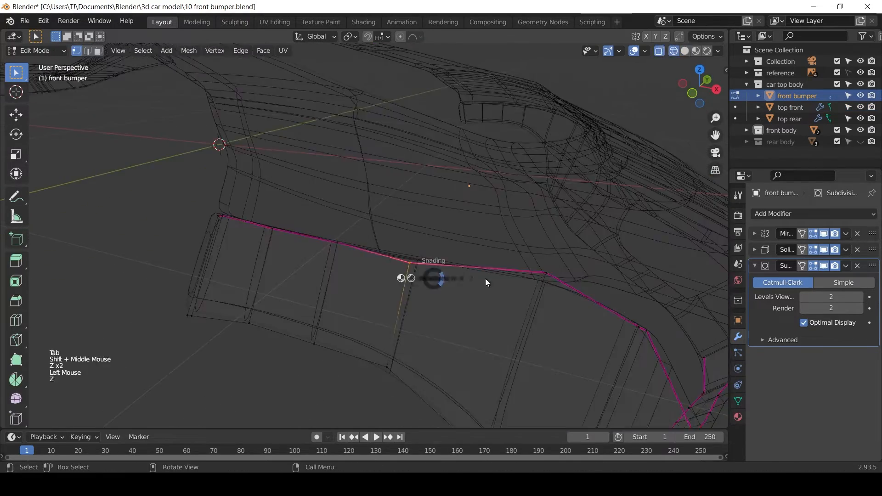
{"action": "key", "text": "g"}
{"action": "left_click", "coordinate": [485, 278]}
Add a vertical loop cut over the wheel and lower the selected bumper vertices by about 0.010 m along Z
{"action": "key", "text": "ctrl+r"}
{"action": "left_click", "coordinate": [381, 291]}
{"action": "left_click_drag", "start_coordinate": [465, 210], "coordinate": [501, 235]}
{"action": "key", "text": "g"}
{"action": "key", "text": "z"}
{"action": "left_click", "coordinate": [503, 243]}
Examine the reshaped bumper against the side and front reference drawings in solid and wireframe shading
{"action": "scroll", "coordinate": [586, 302], "scroll_direction": "down", "scroll_amount": 2}
{"action": "middle_click_drag", "start_coordinate": [503, 244], "coordinate": [431, 297]}
{"action": "scroll", "coordinate": [587, 301], "scroll_direction": "down", "scroll_amount": 1}
{"action": "key", "text": "KP_3"}
{"action": "key", "text": "KP_1"}
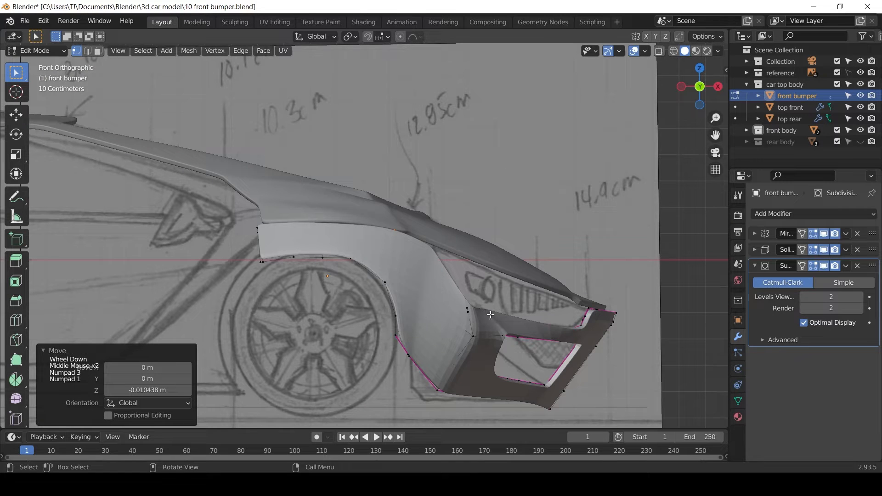
{"action": "key", "text": "z"}
{"action": "left_click", "coordinate": [474, 290]}
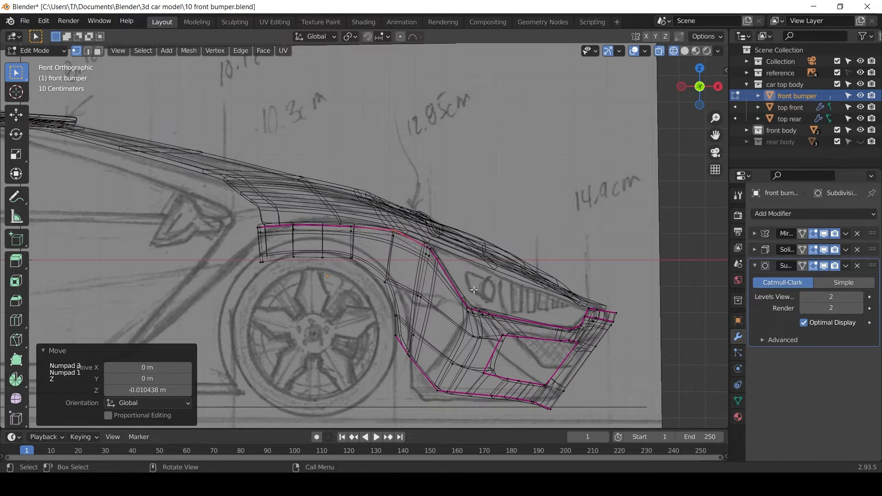
{"action": "key", "text": "Tab"}
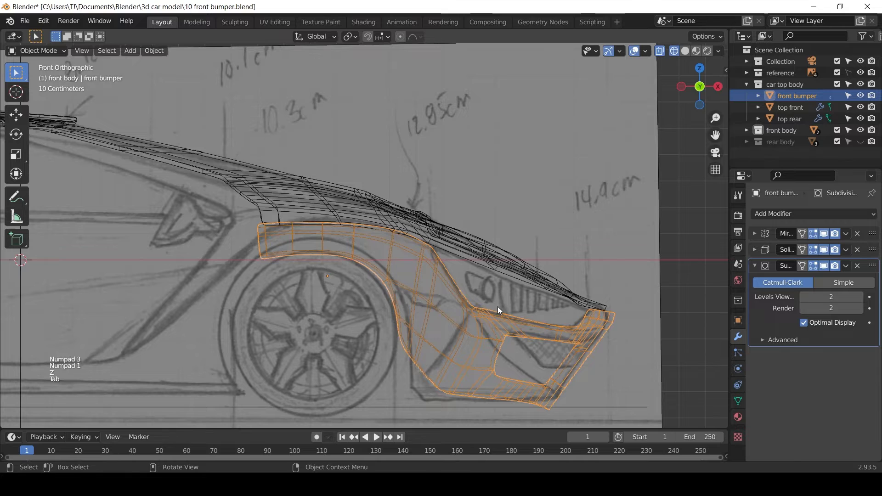
{"action": "key", "text": "g"}
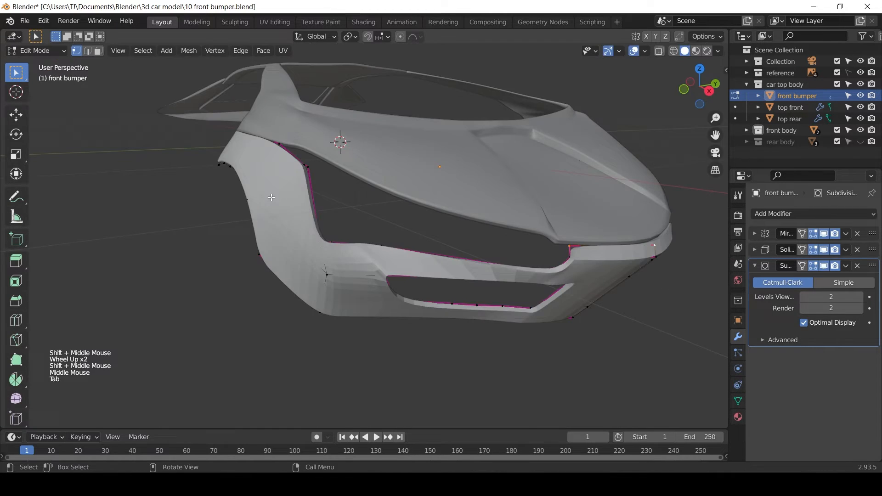
{"action": "key", "text": "KP_1"}
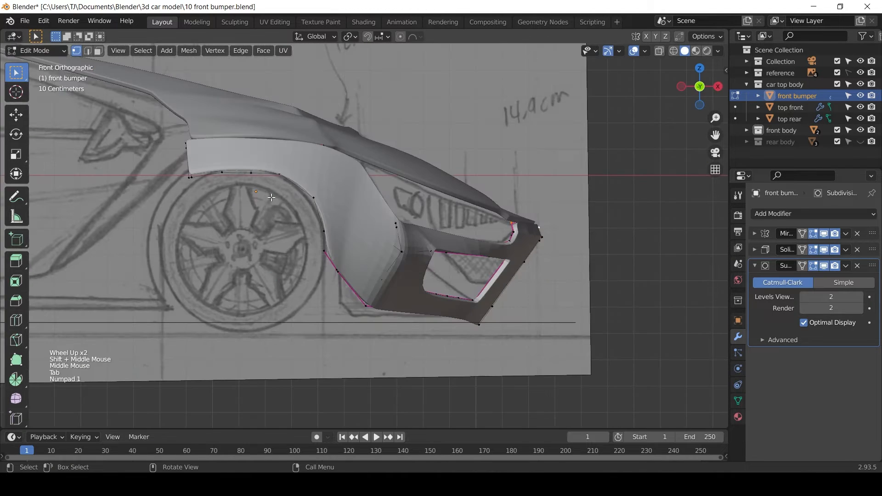
{"action": "key", "text": "KP_3"}
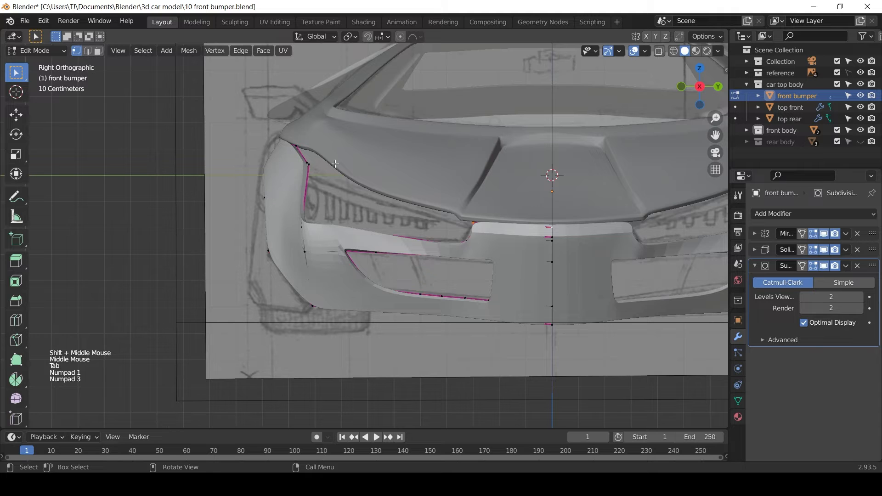
Open the top front part for editing and select the lower edge vertices beside the bumper's upper headlight corner
{"action": "key", "text": "Tab"}
{"action": "left_click", "coordinate": [330, 147]}
{"action": "key", "text": "Tab"}
{"action": "scroll", "coordinate": [330, 148], "scroll_direction": "up", "scroll_amount": 2}
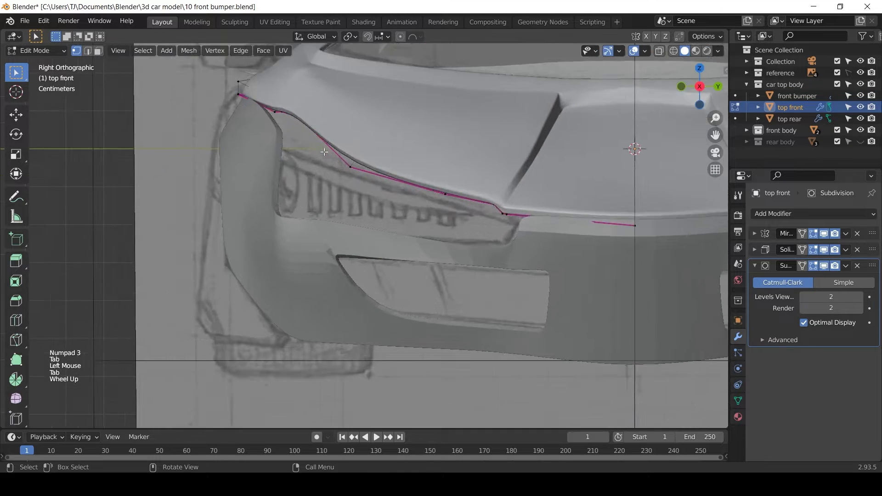
{"action": "mouse_move", "coordinate": [330, 148]}
{"action": "middle_mouse_down"}
{"action": "mouse_move", "coordinate": [330, 111]}
{"action": "mouse_move", "coordinate": [310, 180]}
{"action": "mouse_move", "coordinate": [343, 252]}
{"action": "mouse_move", "coordinate": [277, 181]}
{"action": "middle_mouse_up"}
{"action": "key", "text": "z"}
{"action": "left_click_drag", "start_coordinate": [271, 175], "coordinate": [326, 209]}
{"action": "left_click_drag", "start_coordinate": [277, 172], "coordinate": [329, 209], "text": "shift"}
{"action": "middle_click_drag", "start_coordinate": [329, 209], "coordinate": [315, 241]}
{"action": "left_click_drag", "start_coordinate": [288, 179], "coordinate": [312, 195]}
{"action": "key", "text": "g"}
{"action": "key", "text": "x"}
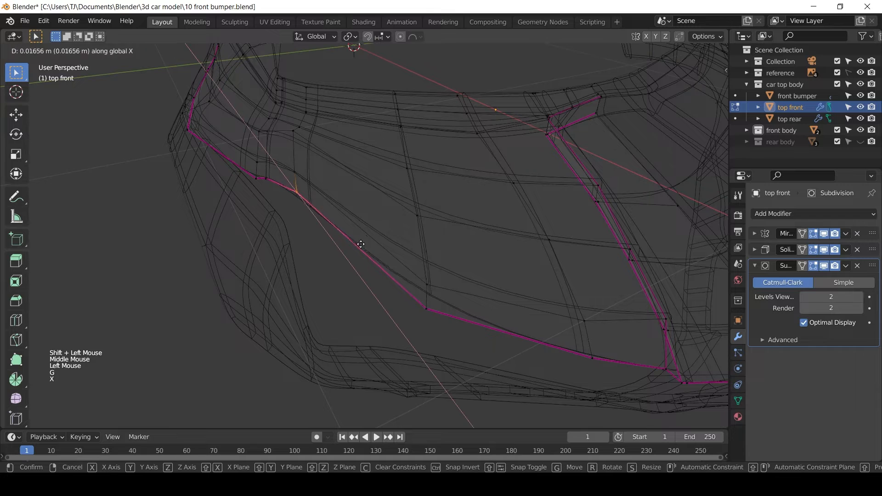
{"action": "right_click", "coordinate": [358, 240]}
Move the selected top front vertices down and outward toward the bumper's upper headlight corner
{"action": "key", "text": "z"}
{"action": "left_click", "coordinate": [406, 237]}
{"action": "key", "text": "g"}
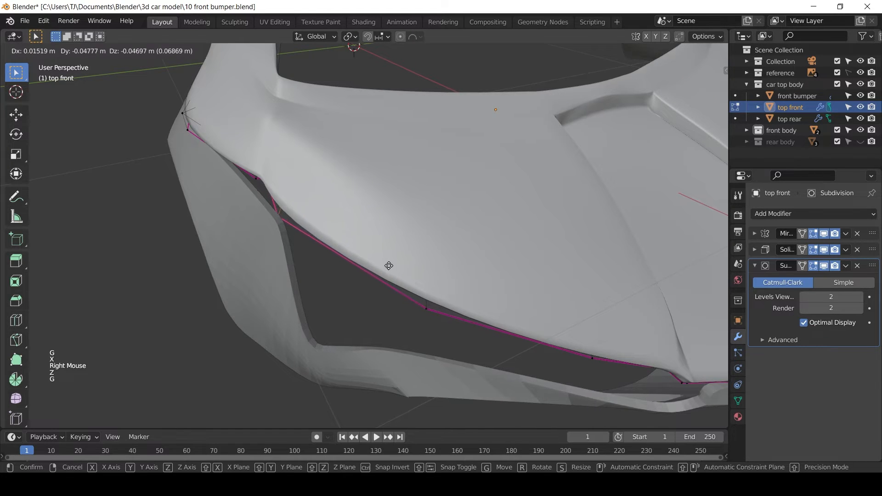
{"action": "left_click", "coordinate": [384, 269]}
Reposition the same corner vertices of the top front part to tighten their fit against the bumper
{"action": "key", "text": "KP_Decimal"}
{"action": "middle_click_drag", "start_coordinate": [384, 269], "coordinate": [321, 183]}
{"action": "scroll", "coordinate": [333, 177], "scroll_direction": "down", "scroll_amount": 6}
{"action": "key", "text": "g"}
{"action": "middle_click_drag", "start_coordinate": [322, 184], "coordinate": [404, 137]}
{"action": "left_click", "coordinate": [306, 170]}
{"action": "key", "text": "z"}
{"action": "left_click", "coordinate": [349, 175]}
{"action": "key", "text": "z"}
{"action": "left_click", "coordinate": [439, 174]}
Fine-tune the top front part's lower edge near the fender with small vertex moves to follow the bumper's upper border
{"action": "left_click", "coordinate": [363, 171]}
{"action": "key", "text": "g"}
{"action": "left_click", "coordinate": [376, 159]}
{"action": "key", "text": "g"}
{"action": "left_click", "coordinate": [404, 138]}
{"action": "scroll", "coordinate": [414, 184], "scroll_direction": "down", "scroll_amount": 3}
{"action": "key", "text": "g"}
{"action": "left_click", "coordinate": [375, 186]}
{"action": "middle_click_drag", "start_coordinate": [374, 186], "coordinate": [169, 164]}
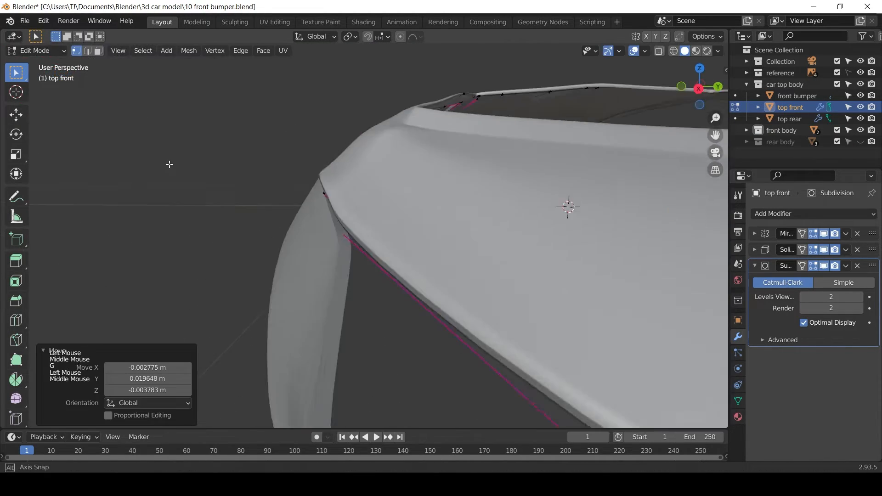
Finish editing the top front part and select the front bumper
{"action": "key", "text": "Tab"}
{"action": "scroll", "coordinate": [440, 358], "scroll_direction": "down", "scroll_amount": 3}
{"action": "left_click", "coordinate": [440, 358]}
{"action": "mouse_move", "coordinate": [440, 358]}
{"action": "middle_mouse_down"}
{"action": "mouse_move", "coordinate": [374, 305]}
{"action": "mouse_move", "coordinate": [339, 259]}
{"action": "mouse_move", "coordinate": [380, 240]}
{"action": "middle_mouse_up"}
{"action": "scroll", "coordinate": [380, 293], "scroll_direction": "up", "scroll_amount": 2}
{"action": "left_click", "coordinate": [380, 293]}
{"action": "scroll", "coordinate": [381, 293], "scroll_direction": "up", "scroll_amount": 2}
{"action": "scroll", "coordinate": [381, 241], "scroll_direction": "down", "scroll_amount": 1}
Compare the front bumper in wireframe with the side and front reference drawings
{"action": "key", "text": "KP_1"}
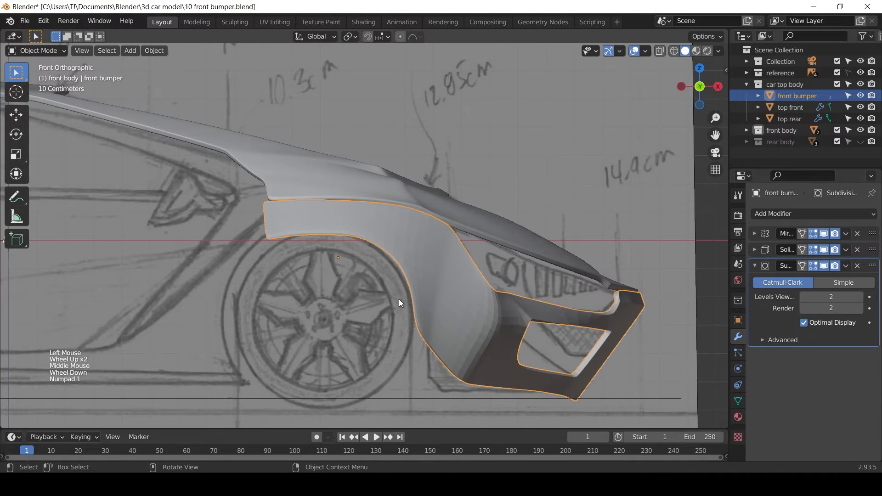
{"action": "key", "text": "a"}
{"action": "key", "text": "z"}
{"action": "left_click", "coordinate": [395, 288]}
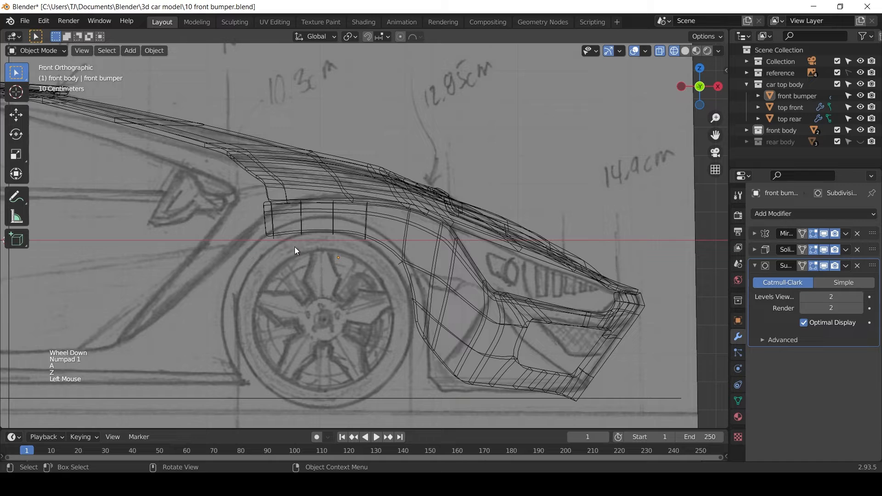
{"action": "key", "text": "KP_3"}
{"action": "left_click", "coordinate": [380, 303]}
{"action": "key", "text": "z"}
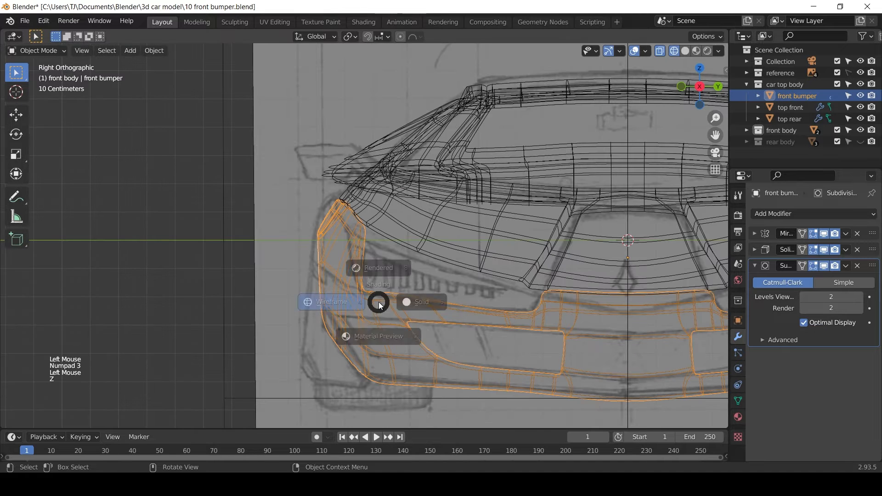
Open the front bumper for editing, select its wheel-arch edge and extrude it about 0.11 m outward from the car in top view
{"action": "key", "text": "Tab"}
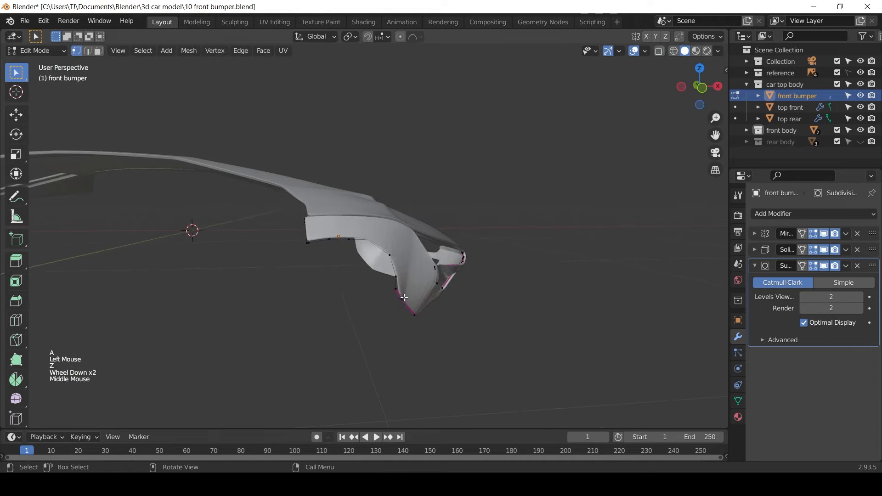
{"action": "left_click", "coordinate": [307, 244], "text": "ctrl"}
{"action": "middle_click_drag", "start_coordinate": [307, 243], "coordinate": [374, 297]}
{"action": "left_click", "coordinate": [46, 335]}
{"action": "key", "text": "KP_7"}
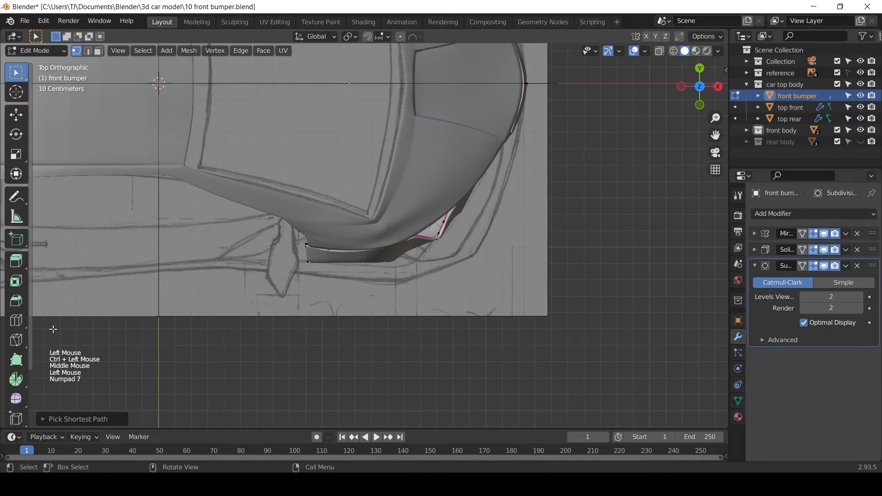
{"action": "key", "text": "e"}
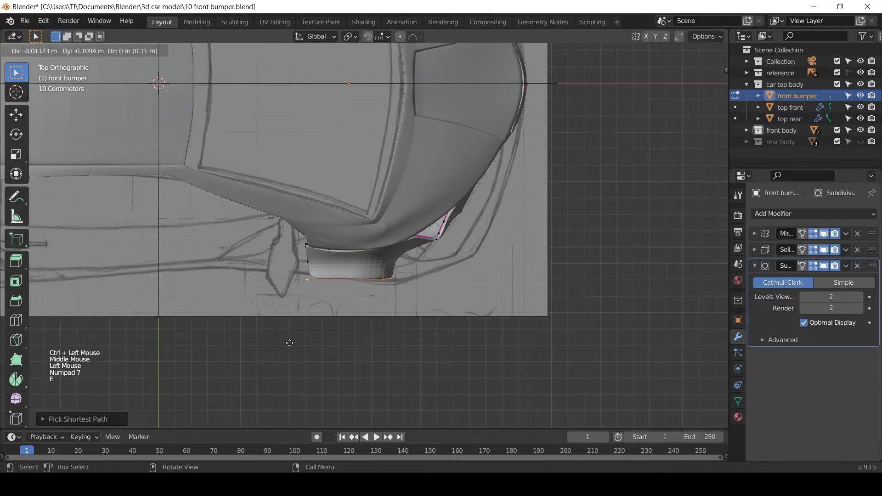
{"action": "left_click", "coordinate": [290, 346]}
Show the rear body collection and compare the extruded wheel arch's outward reach with it and the reference drawings
{"action": "middle_click_drag", "start_coordinate": [290, 346], "coordinate": [250, 200]}
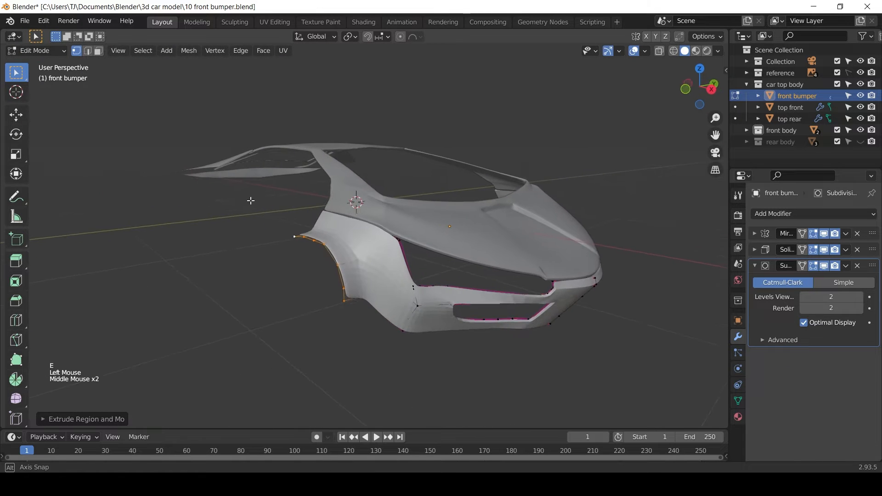
{"action": "key", "text": "KP_7"}
{"action": "key", "text": "KP_3"}
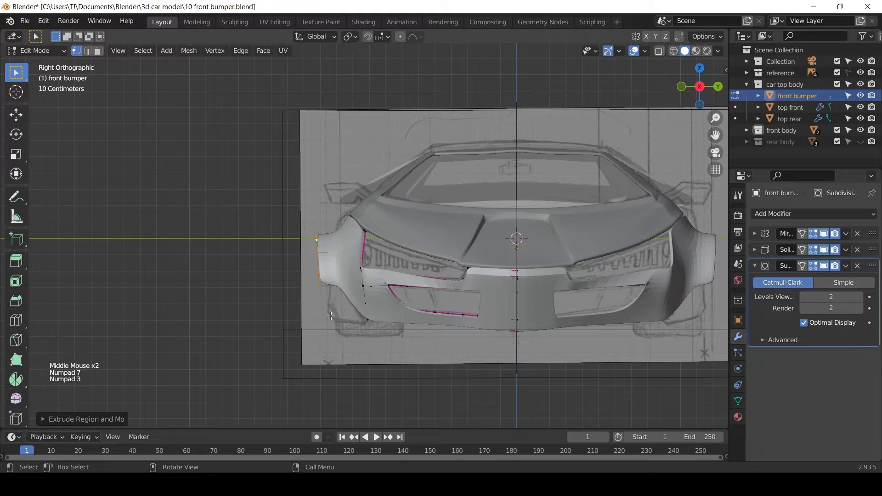
{"action": "key", "text": "KP_7"}
{"action": "scroll", "coordinate": [322, 294], "scroll_direction": "down", "scroll_amount": 2}
{"action": "middle_click_drag", "start_coordinate": [321, 294], "coordinate": [391, 287], "text": "shift"}
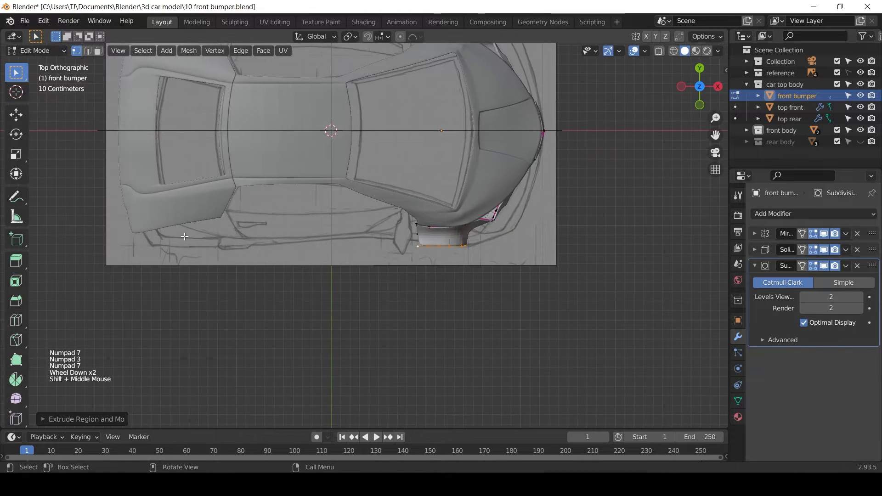
{"action": "left_click", "coordinate": [860, 141]}
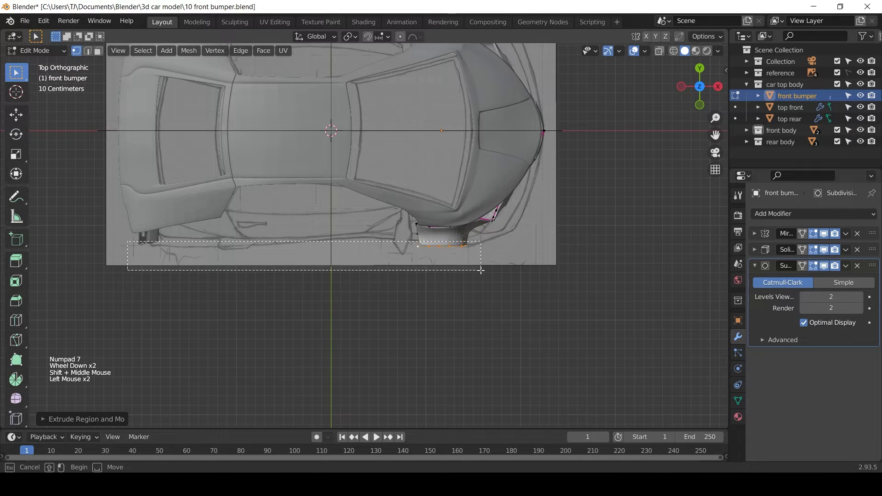
{"action": "left_click_drag", "start_coordinate": [481, 270], "coordinate": [481, 270]}
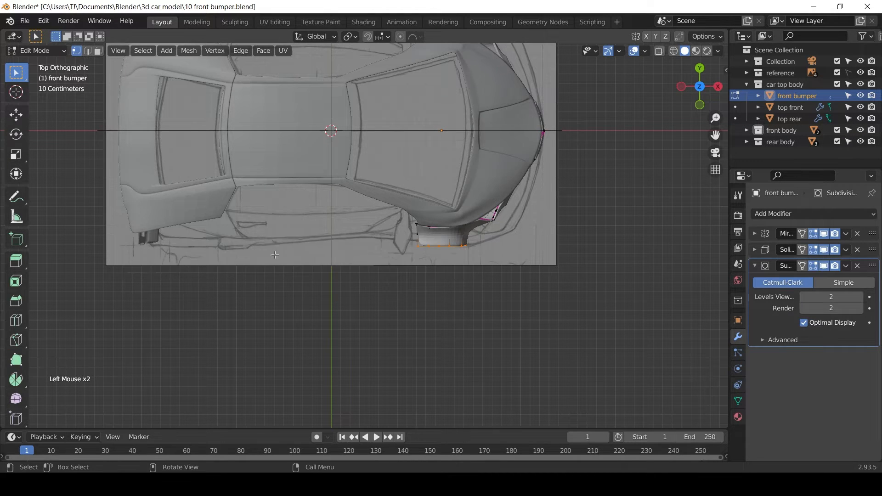
{"action": "key", "text": "g"}
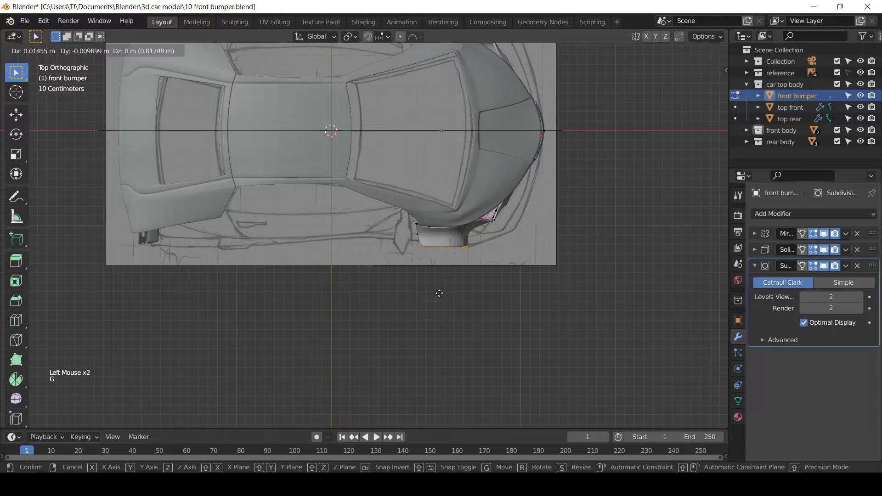
{"action": "key", "text": "y"}
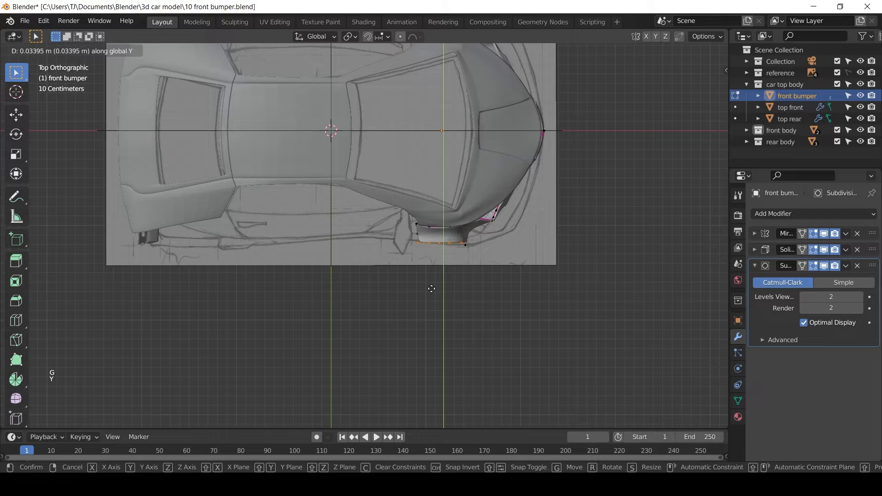
{"action": "right_click", "coordinate": [432, 289]}
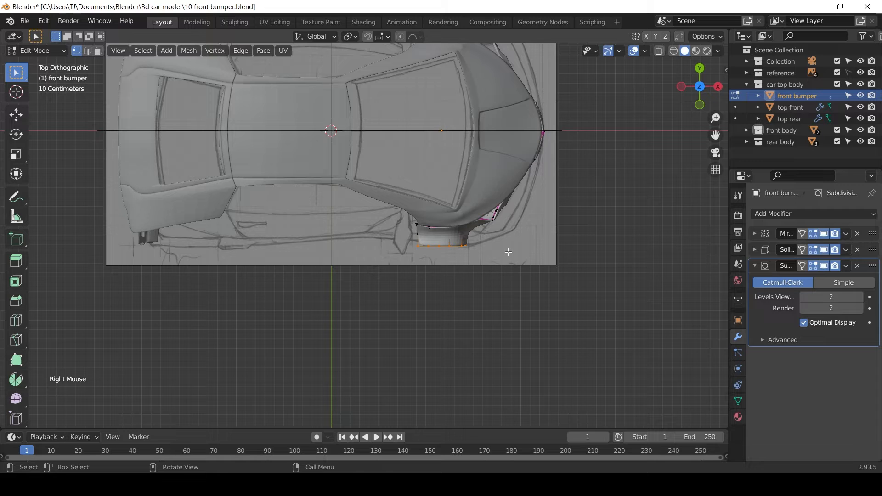
Hide the rear body collection and reopen the front bumper for editing
{"action": "key", "text": "Tab"}
{"action": "key", "text": "KP_3"}
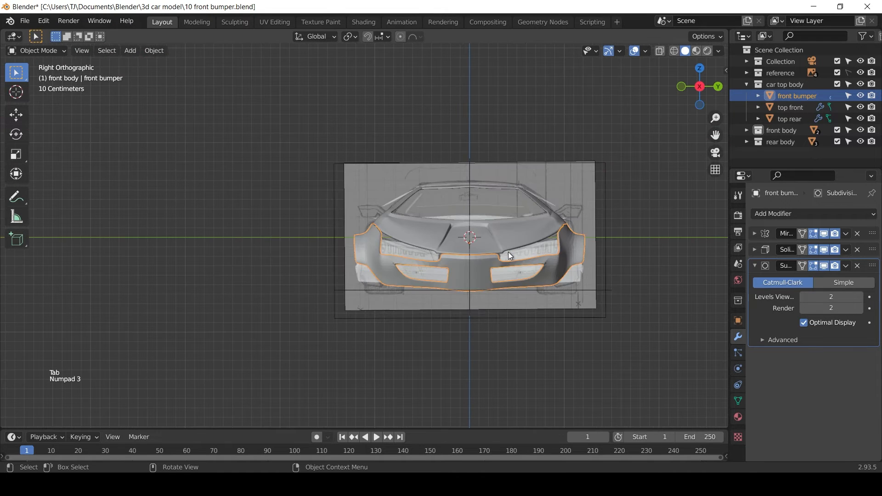
{"action": "left_click", "coordinate": [860, 141]}
{"action": "key", "text": "g"}
{"action": "right_click", "coordinate": [388, 272]}
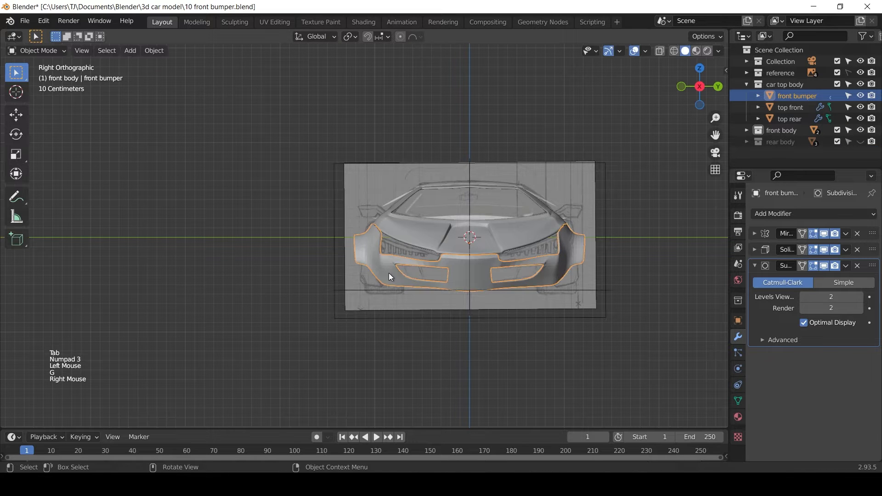
{"action": "key", "text": "z"}
{"action": "scroll", "coordinate": [381, 284], "scroll_direction": "up", "scroll_amount": 2}
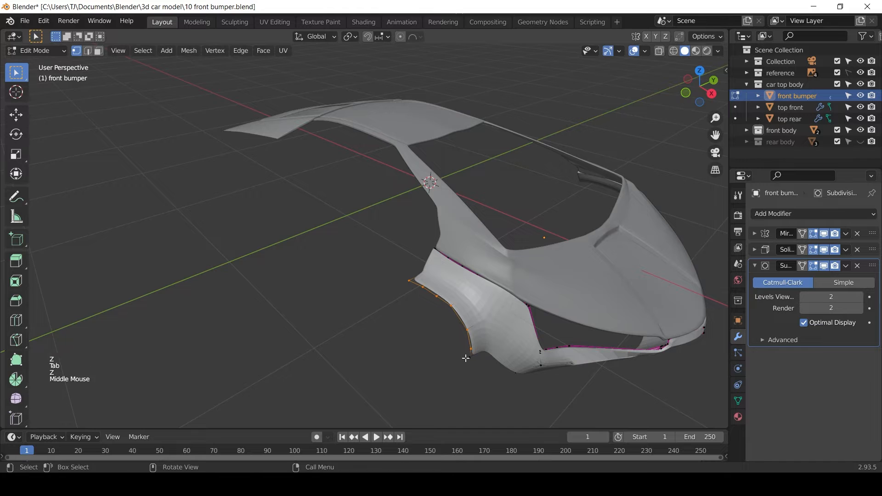
Extrude the outer wheel-arch edge down and rearward in side view to form a rim around the wheel
{"action": "key", "text": "KP_3"}
{"action": "key", "text": "KP_1"}
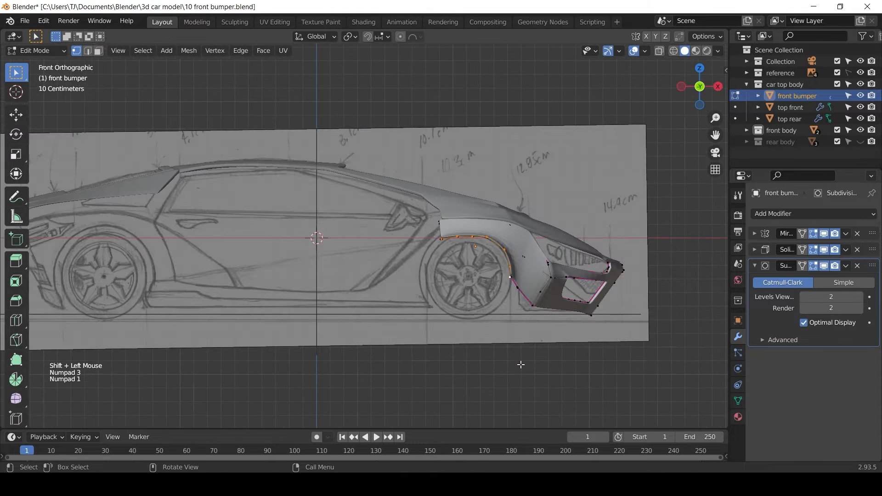
{"action": "scroll", "coordinate": [520, 364], "scroll_direction": "up", "scroll_amount": 2}
{"action": "middle_click_drag", "start_coordinate": [520, 364], "coordinate": [429, 314], "text": "shift"}
{"action": "key", "text": "e"}
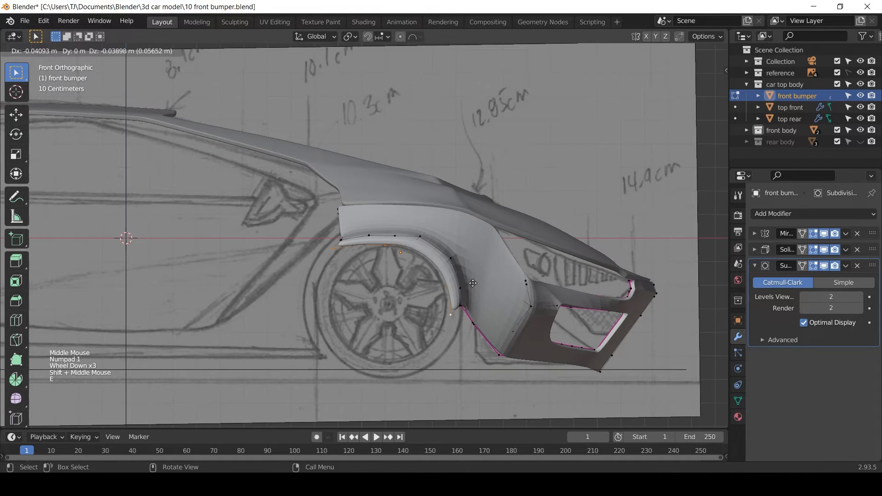
{"action": "left_click", "coordinate": [455, 285]}
{"action": "mouse_move", "coordinate": [454, 286]}
{"action": "middle_mouse_down"}
{"action": "mouse_move", "coordinate": [464, 282]}
{"action": "mouse_move", "coordinate": [415, 292]}
{"action": "mouse_move", "coordinate": [491, 257]}
{"action": "mouse_move", "coordinate": [472, 234]}
{"action": "mouse_move", "coordinate": [441, 279]}
{"action": "mouse_move", "coordinate": [366, 258]}
{"action": "mouse_move", "coordinate": [394, 240]}
{"action": "mouse_move", "coordinate": [549, 232]}
{"action": "mouse_move", "coordinate": [436, 275]}
{"action": "mouse_move", "coordinate": [423, 248]}
{"action": "middle_mouse_up"}
Select the edge path just above the new arch rim and move it about 0.05 m forward and 0.08 m up
{"action": "key", "text": "KP_1"}
{"action": "key", "text": "z"}
{"action": "left_click", "coordinate": [348, 233]}
{"action": "left_click", "coordinate": [424, 331], "text": "ctrl"}
{"action": "key", "text": "KP_1"}
{"action": "key", "text": "g"}
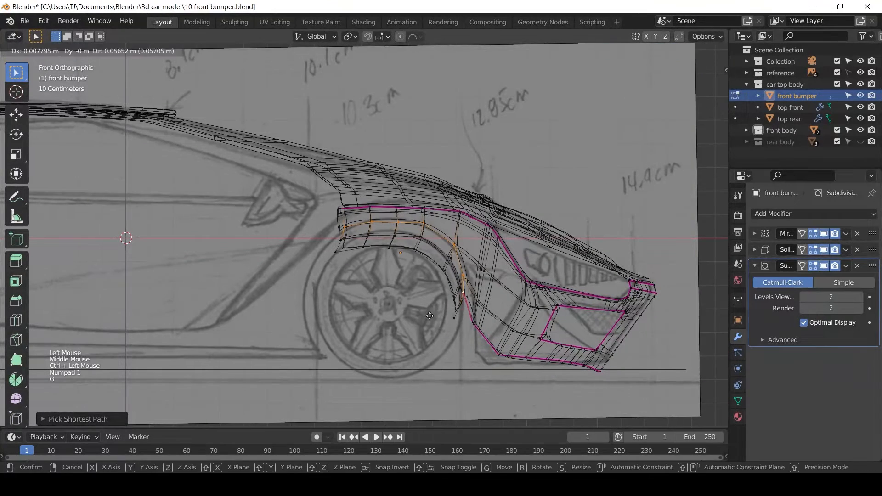
{"action": "left_click", "coordinate": [430, 315]}
{"action": "key", "text": "g"}
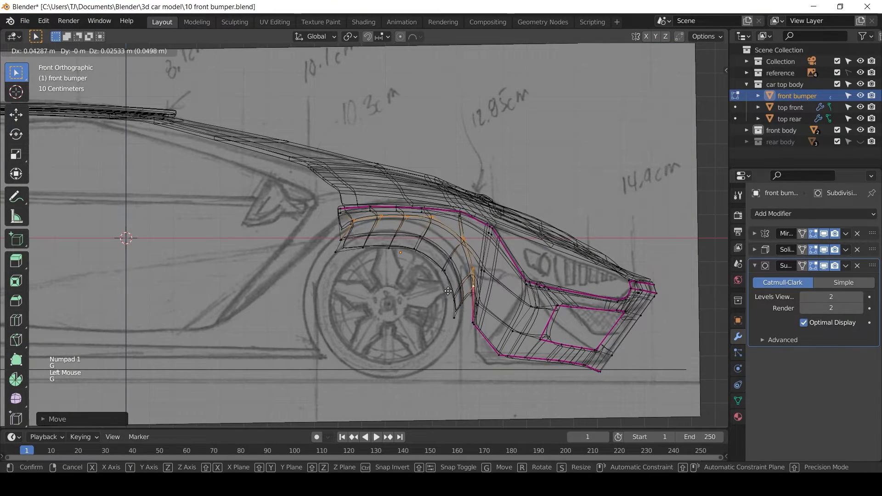
{"action": "left_click", "coordinate": [448, 290]}
{"action": "middle_click_drag", "start_coordinate": [432, 259], "coordinate": [389, 272]}
{"action": "middle_click_drag", "start_coordinate": [446, 281], "coordinate": [426, 283]}
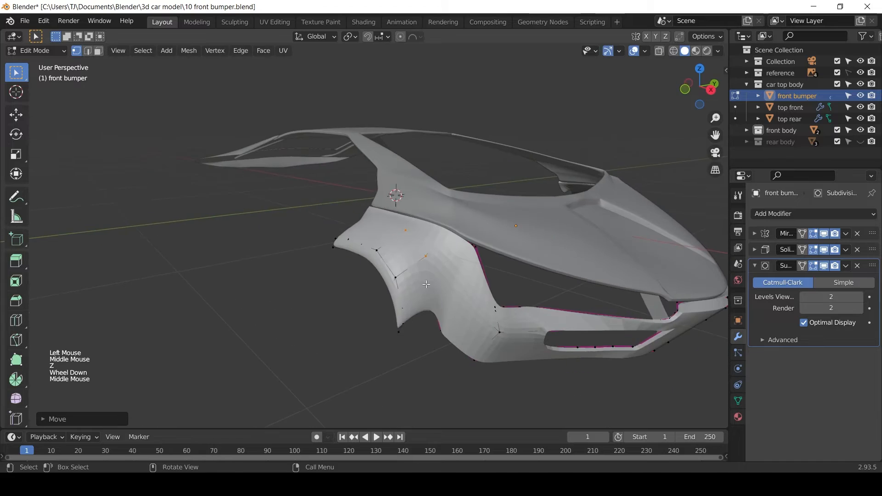
Select the outer wheel-arch rim vertices and move them about 0.02 m forward and 0.04 m up in side view
{"action": "mouse_move", "coordinate": [276, 218]}
{"action": "middle_mouse_down"}
{"action": "mouse_move", "coordinate": [346, 237]}
{"action": "mouse_move", "coordinate": [329, 253]}
{"action": "mouse_move", "coordinate": [295, 236]}
{"action": "mouse_move", "coordinate": [293, 197]}
{"action": "middle_mouse_up"}
{"action": "key", "text": "z"}
{"action": "left_click", "coordinate": [333, 248], "text": "shift"}
{"action": "left_click_drag", "start_coordinate": [292, 197], "coordinate": [314, 247], "text": "shift"}
{"action": "left_click_drag", "start_coordinate": [332, 284], "coordinate": [329, 278], "text": "shift"}
{"action": "scroll", "coordinate": [327, 274], "scroll_direction": "up", "scroll_amount": 2}
{"action": "key", "text": "KP_1"}
{"action": "key", "text": "KP_3"}
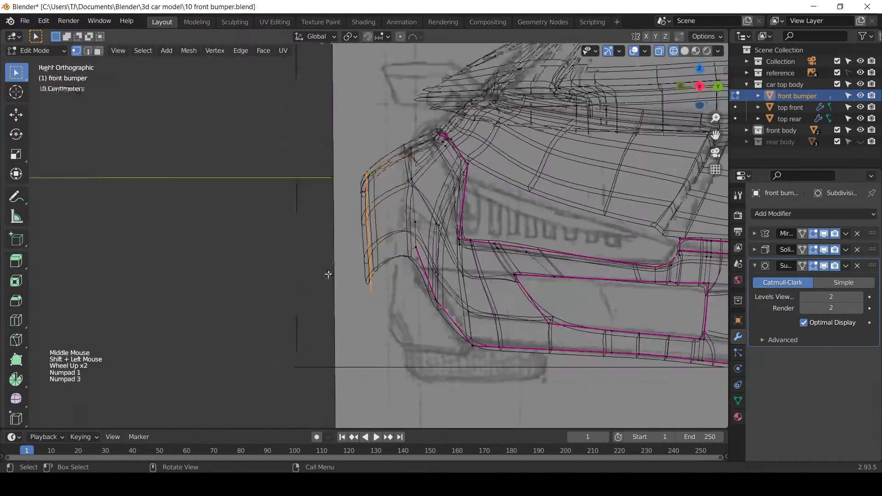
{"action": "key", "text": "KP_1"}
{"action": "key", "text": "g"}
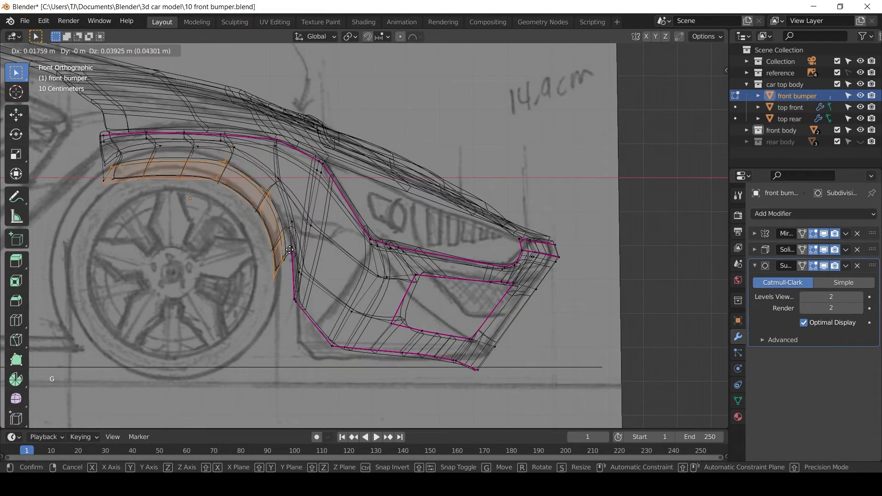
{"action": "left_click", "coordinate": [290, 249]}
Reposition a vertex on the bumper's lower edge just in front of the wheel to match the side reference
{"action": "middle_click_drag", "start_coordinate": [289, 250], "coordinate": [248, 254]}
{"action": "key", "text": "KP_1"}
{"action": "left_click", "coordinate": [296, 300]}
{"action": "scroll", "coordinate": [303, 287], "scroll_direction": "up", "scroll_amount": 2}
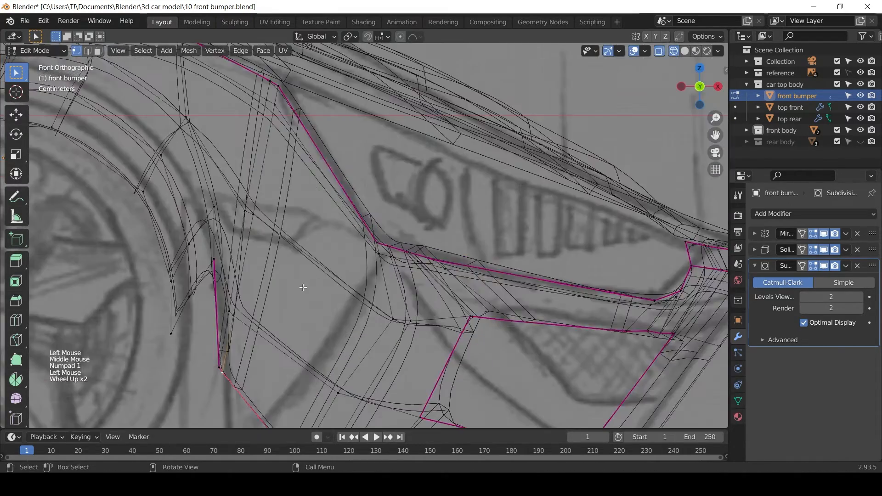
{"action": "left_click", "coordinate": [252, 276]}
{"action": "key", "text": "g"}
{"action": "left_click", "coordinate": [255, 282]}
Adjust the bumper's lower edge and the neighbouring vertex above it in front of the wheel to follow the reference contour
{"action": "scroll", "coordinate": [267, 294], "scroll_direction": "down", "scroll_amount": 2}
{"action": "middle_click_drag", "start_coordinate": [289, 320], "coordinate": [280, 304], "text": "shift"}
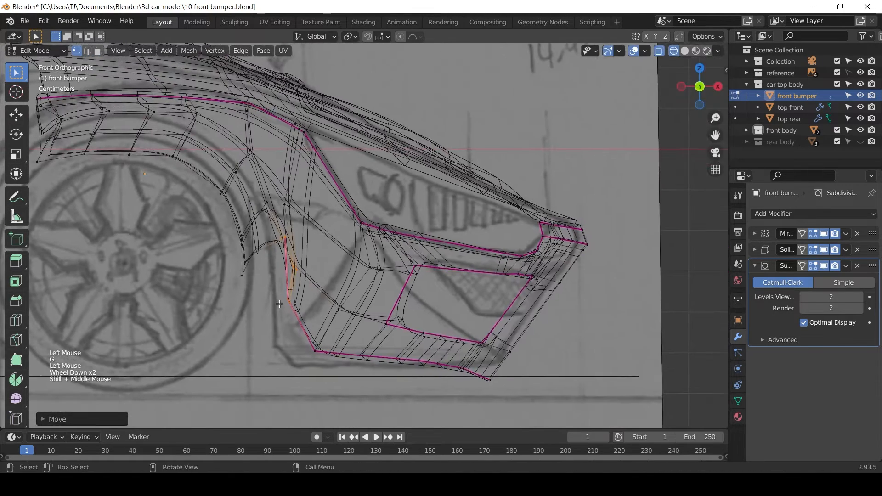
{"action": "key", "text": "g"}
{"action": "left_click", "coordinate": [289, 332]}
{"action": "left_click", "coordinate": [297, 284]}
{"action": "key", "text": "g"}
{"action": "left_click", "coordinate": [302, 254]}
Select the inner vertices between the wheel arch and headlight and shift them to smooth the bumper's side surface
{"action": "middle_click_drag", "start_coordinate": [301, 253], "coordinate": [283, 287], "text": "shift"}
{"action": "left_click_drag", "start_coordinate": [262, 232], "coordinate": [284, 252]}
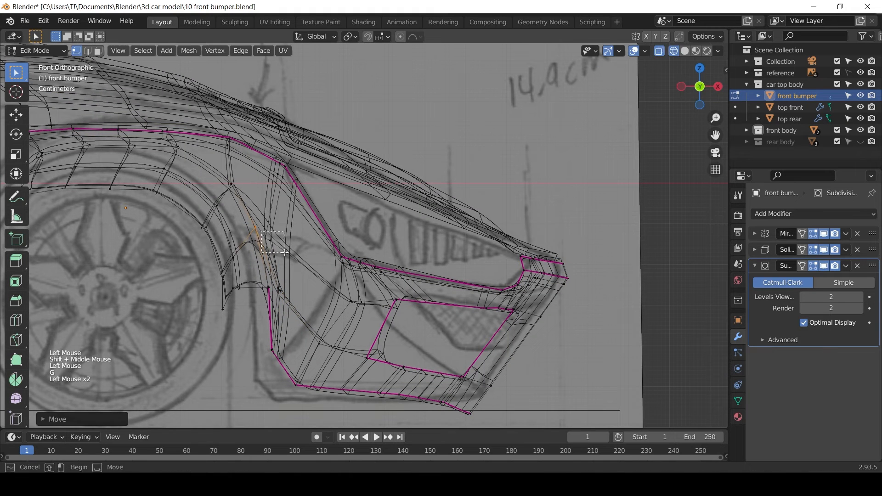
{"action": "left_click", "coordinate": [269, 210]}
{"action": "key", "text": "g"}
{"action": "left_click", "coordinate": [275, 217]}
{"action": "key", "text": "z"}
{"action": "middle_click_drag", "start_coordinate": [363, 251], "coordinate": [265, 241]}
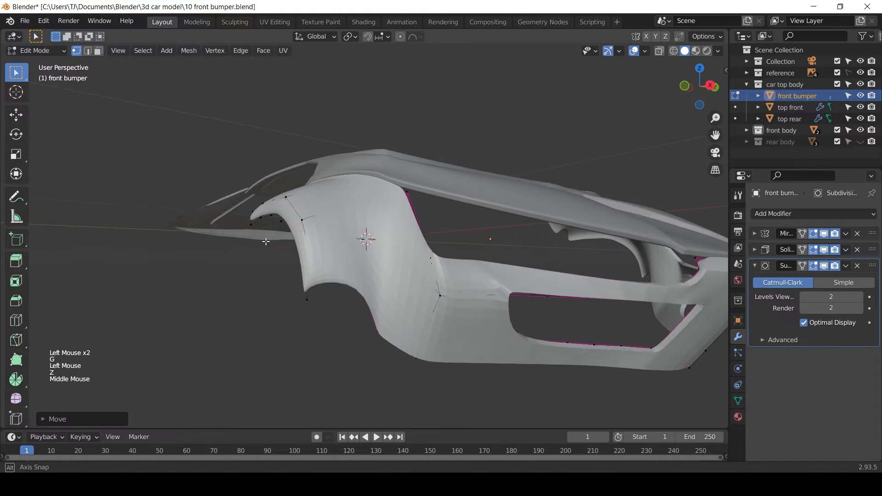
Raise the wheel arch's front upper vertex and the vertices along its top toward the creased upper border
{"action": "key", "text": "KP_1"}
{"action": "left_click", "coordinate": [197, 234]}
{"action": "scroll", "coordinate": [202, 212], "scroll_direction": "up", "scroll_amount": 1}
{"action": "middle_click_drag", "start_coordinate": [202, 207], "coordinate": [281, 291], "text": "shift"}
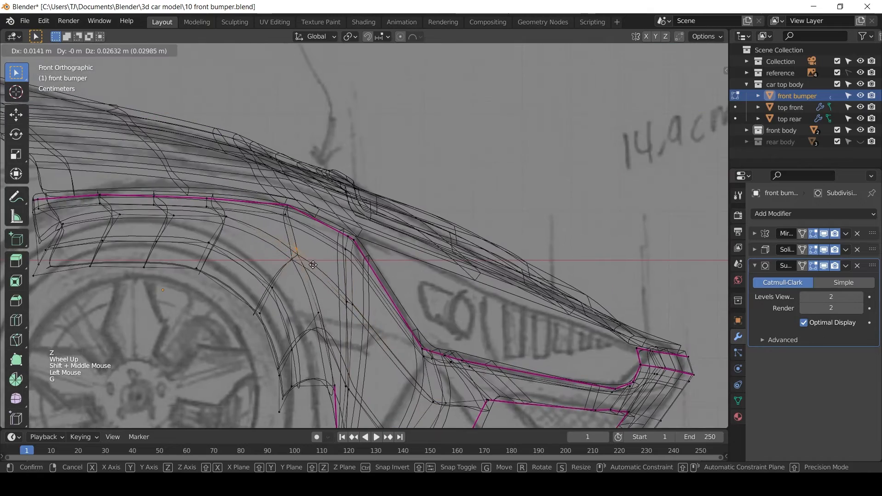
{"action": "key", "text": "g"}
{"action": "left_click", "coordinate": [186, 217]}
{"action": "middle_click_drag", "start_coordinate": [185, 217], "coordinate": [222, 237], "text": "shift"}
{"action": "left_click", "coordinate": [155, 234]}
{"action": "key", "text": "g"}
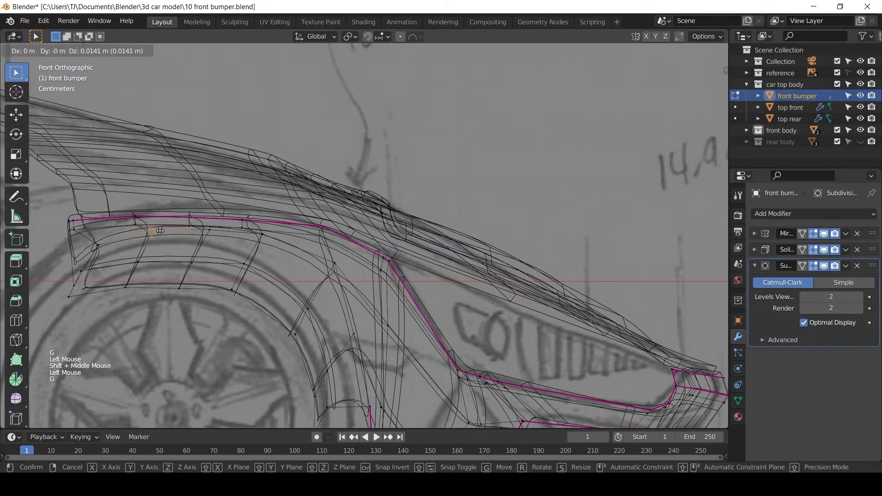
{"action": "left_click", "coordinate": [156, 228]}
Reposition the rear and upper rim vertices of the wheel arch to follow the drawn arch curve above the wheel
{"action": "left_click", "coordinate": [99, 243]}
{"action": "key", "text": "g"}
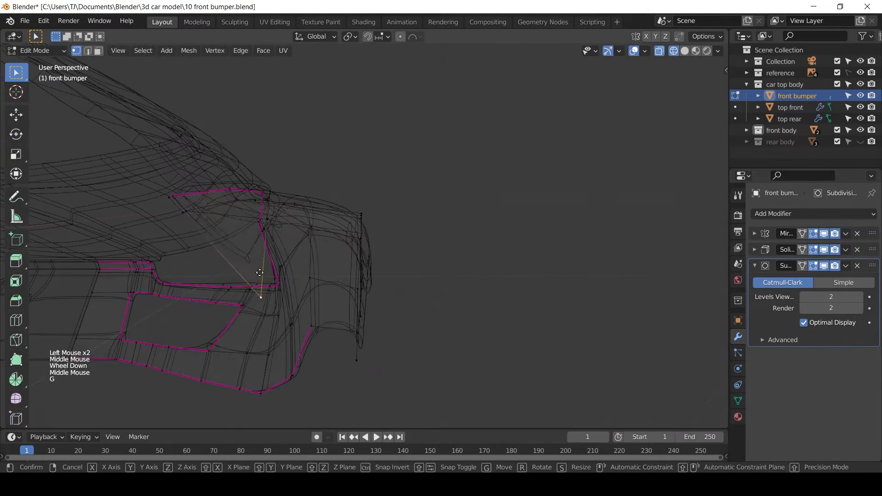
{"action": "key", "text": "KP_1"}
{"action": "scroll", "coordinate": [211, 245], "scroll_direction": "up", "scroll_amount": 1}
{"action": "key", "text": "g"}
{"action": "left_click", "coordinate": [211, 245]}
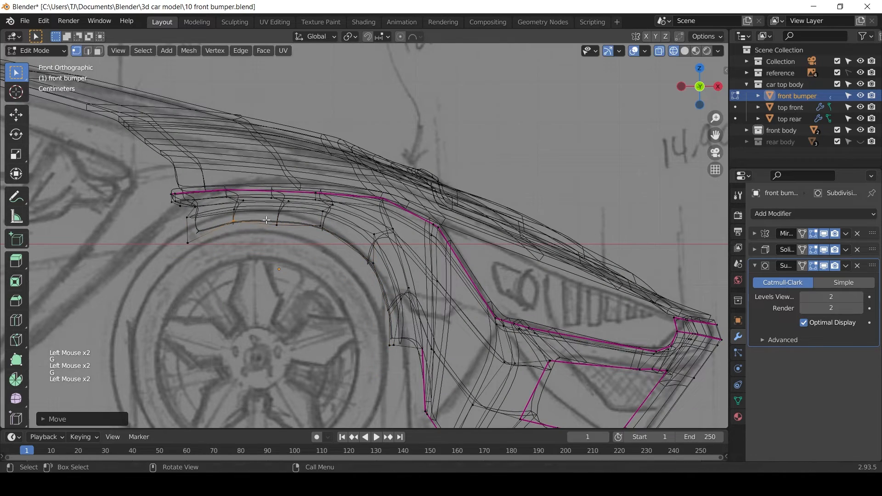
Move the wheel-arch rim's front lower vertices to line up with the arch outline in the side reference
{"action": "middle_click_drag", "start_coordinate": [364, 272], "coordinate": [336, 216], "text": "shift"}
{"action": "left_click", "coordinate": [363, 262]}
{"action": "key", "text": "g"}
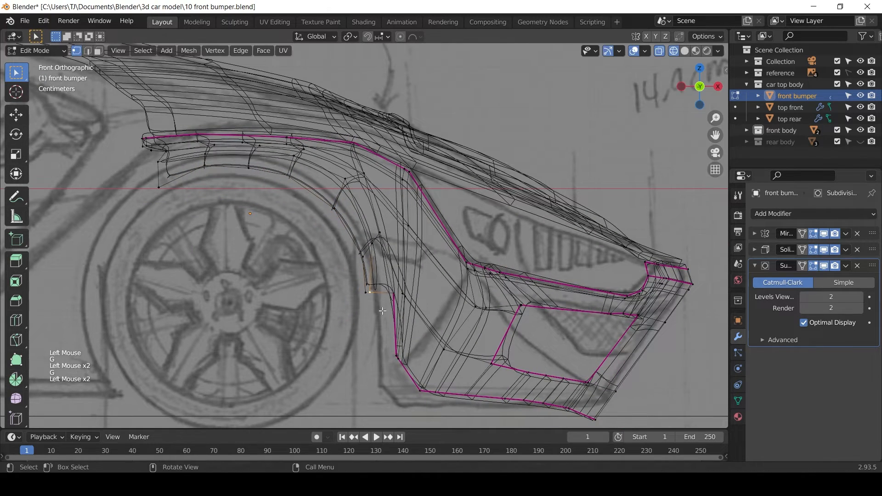
{"action": "left_click", "coordinate": [398, 312]}
{"action": "key", "text": "z"}
{"action": "scroll", "coordinate": [398, 312], "scroll_direction": "down", "scroll_amount": 3}
{"action": "mouse_move", "coordinate": [398, 312]}
{"action": "middle_mouse_down"}
{"action": "mouse_move", "coordinate": [262, 218]}
{"action": "mouse_move", "coordinate": [339, 298]}
{"action": "middle_mouse_up"}
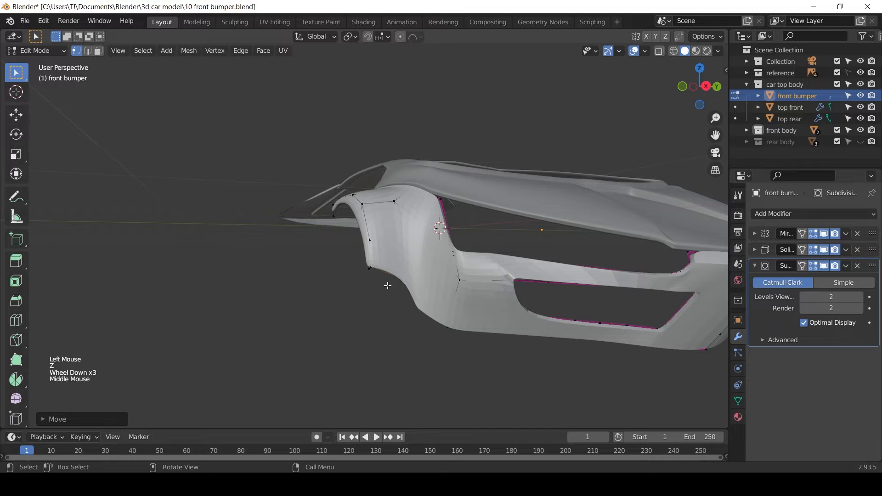
Crease the wheel arch's rim edges from the rear tip down to the lower front vertex
{"action": "middle_click_drag", "start_coordinate": [459, 250], "coordinate": [245, 228]}
{"action": "key", "text": "z"}
{"action": "key", "text": "KP_1"}
{"action": "left_click", "coordinate": [238, 186]}
{"action": "left_click", "coordinate": [366, 268], "text": "ctrl"}
{"action": "middle_click_drag", "start_coordinate": [366, 268], "coordinate": [313, 288]}
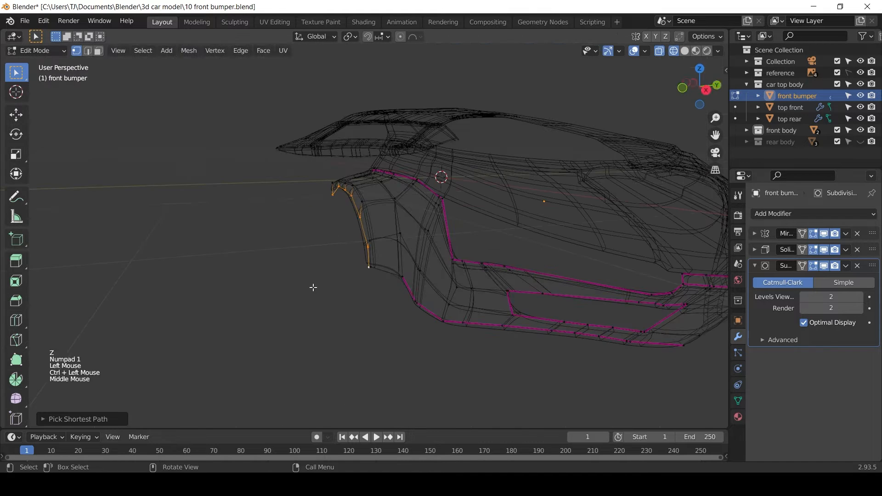
{"action": "key", "text": "shift+e"}
{"action": "left_click", "coordinate": [344, 316]}
{"action": "mouse_move", "coordinate": [344, 316]}
{"action": "middle_mouse_down"}
{"action": "mouse_move", "coordinate": [464, 294]}
{"action": "mouse_move", "coordinate": [429, 266]}
{"action": "mouse_move", "coordinate": [352, 269]}
{"action": "mouse_move", "coordinate": [291, 299]}
{"action": "middle_mouse_up"}
{"action": "key", "text": "z"}
{"action": "scroll", "coordinate": [460, 281], "scroll_direction": "up", "scroll_amount": 3}
Try to shift the edge path just inside the wheel arch's creased rim in the front reference view, and undo it
{"action": "left_click", "coordinate": [346, 166]}
{"action": "middle_click_drag", "start_coordinate": [345, 166], "coordinate": [420, 325]}
{"action": "scroll", "coordinate": [421, 325], "scroll_direction": "down", "scroll_amount": 1}
{"action": "key", "text": "KP_1"}
{"action": "key", "text": "KP_3"}
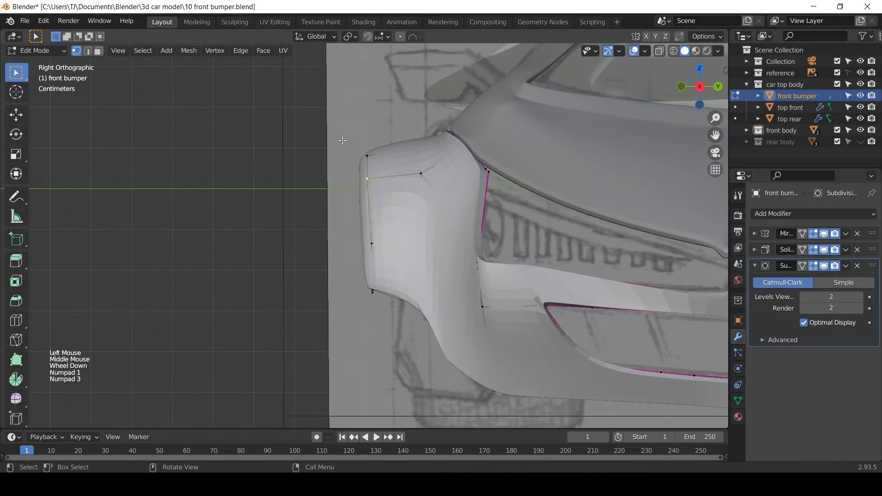
{"action": "left_click", "coordinate": [409, 199]}
{"action": "key", "text": "KP_7"}
{"action": "key", "text": "KP_3"}
{"action": "key", "text": "z"}
{"action": "left_click_drag", "start_coordinate": [348, 141], "coordinate": [392, 251]}
{"action": "middle_click_drag", "start_coordinate": [392, 250], "coordinate": [460, 249]}
{"action": "left_click", "coordinate": [374, 244]}
{"action": "left_click", "coordinate": [227, 169], "text": "ctrl"}
{"action": "middle_click_drag", "start_coordinate": [258, 169], "coordinate": [270, 173]}
{"action": "key", "text": "KP_3"}
{"action": "key", "text": "g"}
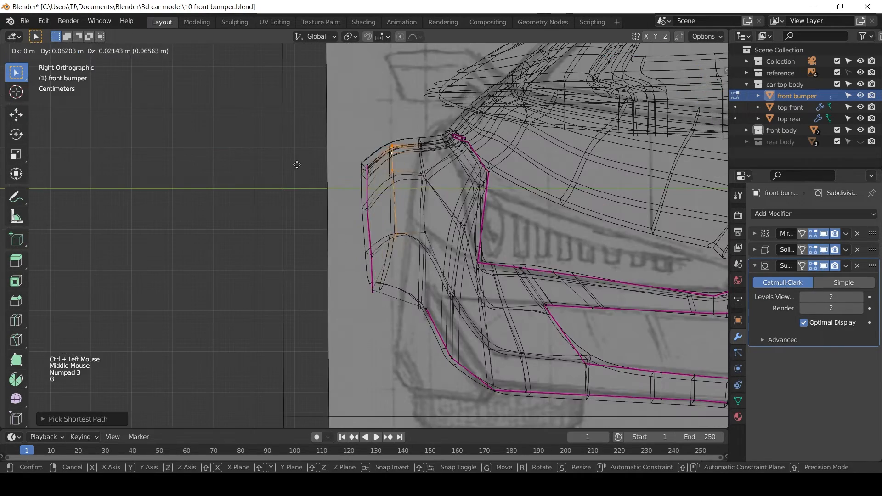
{"action": "key", "text": "g"}
{"action": "left_click", "coordinate": [408, 251]}
{"action": "key", "text": "ctrl+z"}
{"action": "key", "text": "ctrl+z"}
Move the vertices of the wheel arch's rim and inner edge inward in the front view, sliding the rim's middle vertex
{"action": "left_click", "coordinate": [414, 247]}
{"action": "key", "text": "g"}
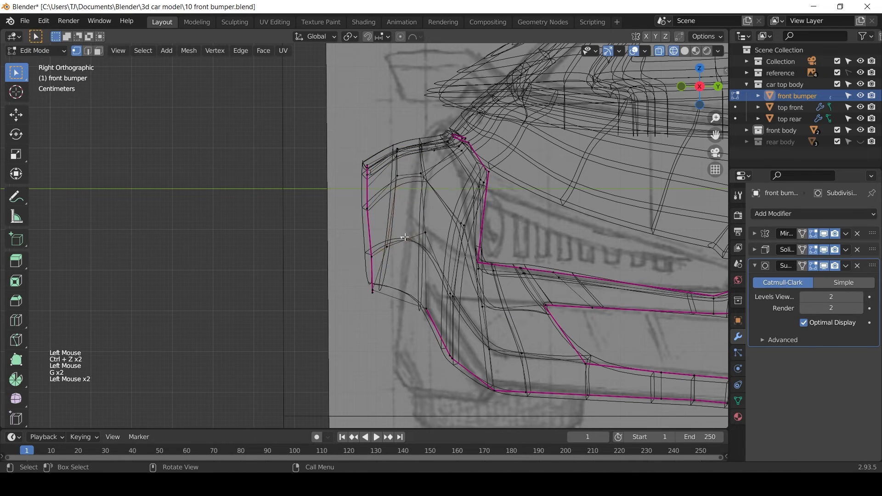
{"action": "key", "text": "x"}
{"action": "left_click", "coordinate": [405, 232]}
{"action": "key", "text": "g"}
{"action": "key", "text": "g"}
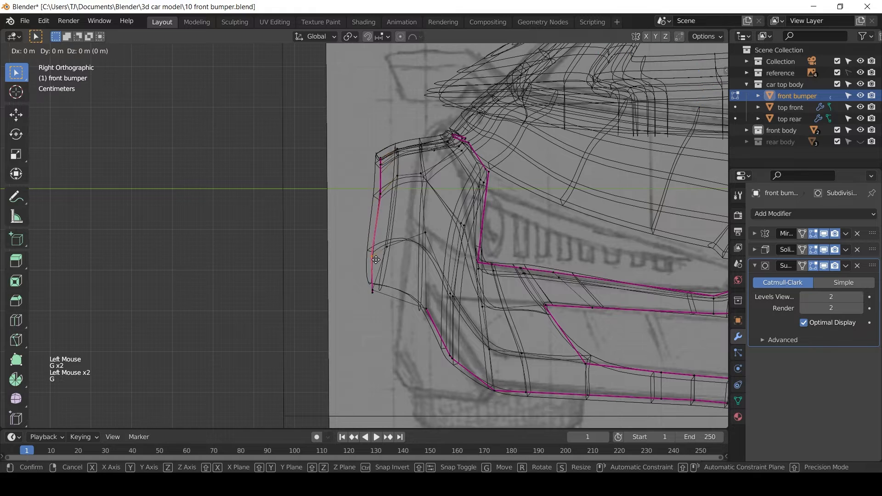
{"action": "key", "text": "z"}
{"action": "scroll", "coordinate": [413, 280], "scroll_direction": "down", "scroll_amount": 2}
{"action": "mouse_move", "coordinate": [413, 280]}
{"action": "middle_mouse_down"}
{"action": "mouse_move", "coordinate": [464, 285]}
{"action": "mouse_move", "coordinate": [458, 317]}
{"action": "mouse_move", "coordinate": [373, 225]}
{"action": "middle_mouse_up"}
{"action": "scroll", "coordinate": [373, 224], "scroll_direction": "down", "scroll_amount": 3}
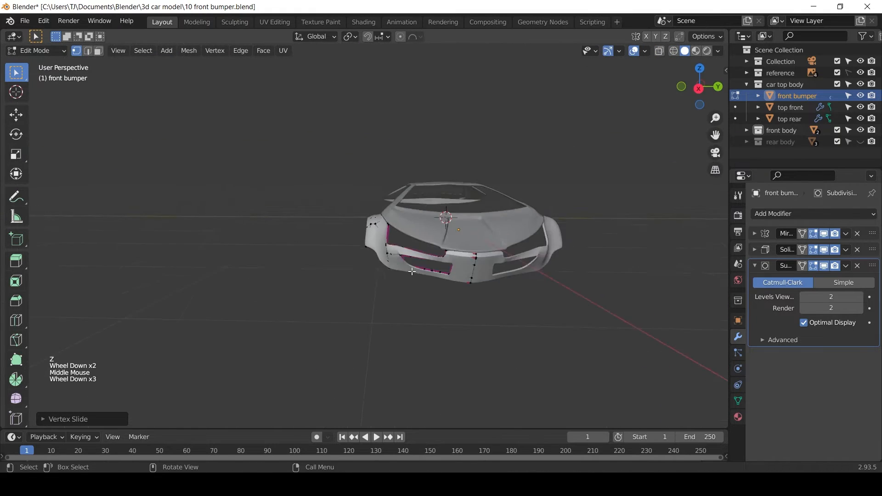
Crease the edge path from the wheel arch's rear tip around to the front part of its rim
{"action": "scroll", "coordinate": [411, 220], "scroll_direction": "up", "scroll_amount": 4}
{"action": "mouse_move", "coordinate": [505, 221]}
{"action": "middle_mouse_down"}
{"action": "mouse_move", "coordinate": [410, 220]}
{"action": "mouse_move", "coordinate": [676, 247]}
{"action": "middle_mouse_up"}
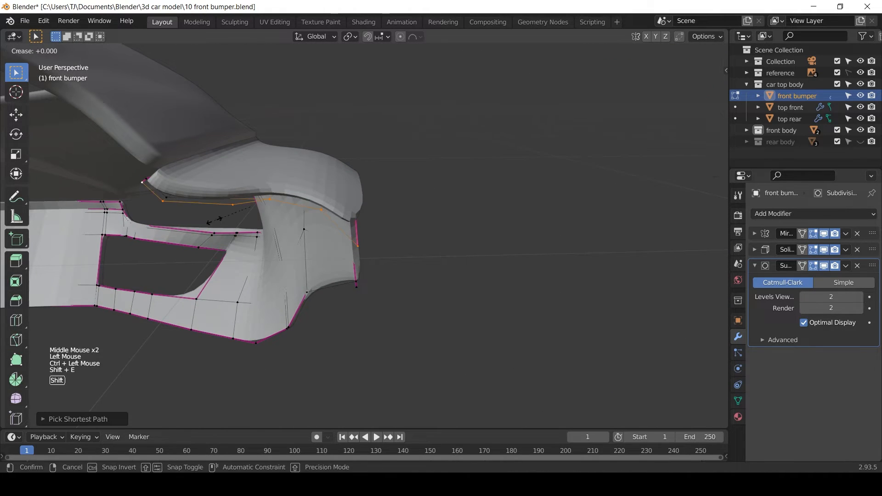
{"action": "left_click", "coordinate": [216, 220]}
{"action": "middle_click_drag", "start_coordinate": [216, 220], "coordinate": [322, 239]}
{"action": "scroll", "coordinate": [498, 277], "scroll_direction": "down", "scroll_amount": 2}
{"action": "key", "text": "KP_3"}
{"action": "key", "text": "Tab"}
{"action": "key", "text": "Tab"}
Extrude the wheel arch's lower edge path down toward the bottom line of the reference drawing
{"action": "middle_click_drag", "start_coordinate": [358, 308], "coordinate": [420, 262]}
{"action": "left_click", "coordinate": [435, 327]}
{"action": "left_click", "coordinate": [418, 318], "text": "ctrl"}
{"action": "key", "text": "e"}
{"action": "right_click", "coordinate": [403, 335]}
{"action": "key", "text": "KP_1"}
{"action": "key", "text": "KP_3"}
{"action": "key", "text": "ctrl+z"}
{"action": "key", "text": "e"}
{"action": "left_click", "coordinate": [317, 250]}
Move the newly extruded vertices onto the bumper's lower outer corner as drawn in the front reference
{"action": "left_click", "coordinate": [386, 321]}
{"action": "key", "text": "g"}
{"action": "left_click", "coordinate": [400, 329]}
{"action": "key", "text": "KP_3"}
{"action": "key", "text": "g"}
{"action": "left_click", "coordinate": [414, 346]}
{"action": "left_click", "coordinate": [403, 352]}
{"action": "key", "text": "g"}
{"action": "left_click", "coordinate": [404, 361]}
Slide a vertex along the creased lower edge and move the extrusion's inner end vertex slightly outward along the bottom outline
{"action": "scroll", "coordinate": [404, 360], "scroll_direction": "up", "scroll_amount": 2}
{"action": "left_click", "coordinate": [439, 353]}
{"action": "key", "text": "g"}
{"action": "key", "text": "g"}
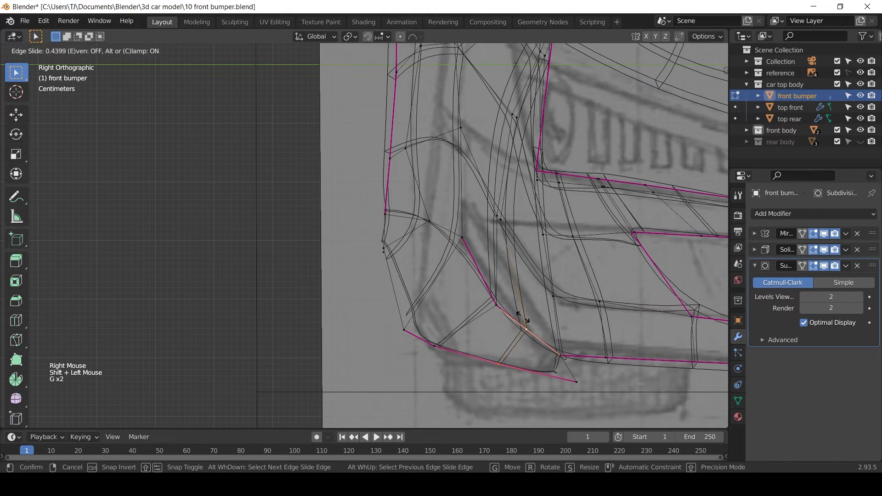
{"action": "left_click", "coordinate": [532, 330]}
{"action": "left_click", "coordinate": [577, 382]}
{"action": "key", "text": "g"}
{"action": "left_click", "coordinate": [566, 380]}
Shift the lower extension's outer bottom vertices inward to follow the drawn corner
{"action": "left_click", "coordinate": [442, 349]}
{"action": "key", "text": "g"}
{"action": "left_click", "coordinate": [463, 358]}
{"action": "key", "text": "g"}
{"action": "left_click", "coordinate": [468, 246]}
Slide the paired edge across the lower extension and adjust the neighbouring edge leading to the bumper's bottom corner
{"action": "left_click", "coordinate": [494, 304]}
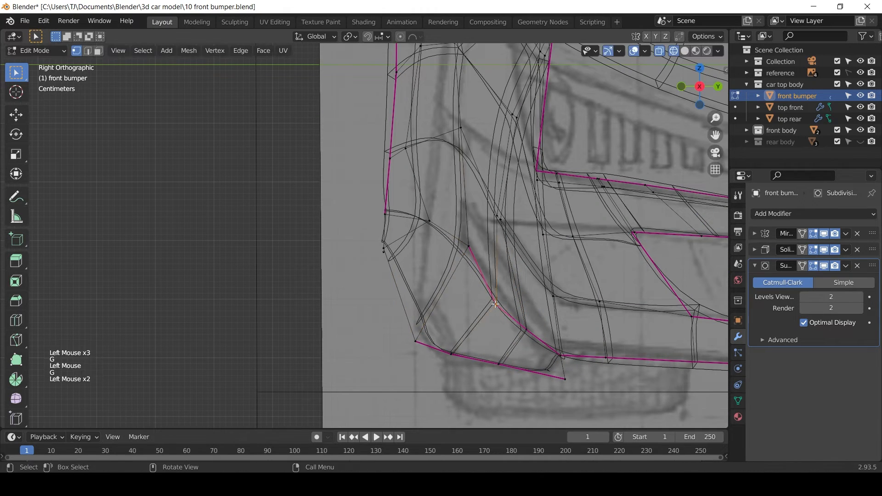
{"action": "left_click", "coordinate": [451, 354], "text": "shift"}
{"action": "key", "text": "g"}
{"action": "key", "text": "g"}
{"action": "left_click", "coordinate": [434, 347]}
{"action": "left_click_drag", "start_coordinate": [455, 234], "coordinate": [487, 276]}
{"action": "left_click_drag", "start_coordinate": [394, 321], "coordinate": [434, 358], "text": "shift"}
{"action": "right_click", "coordinate": [436, 325]}
Move the wheel arch's lower rim vertices down and inward to round the transition into the bottom corner
{"action": "left_click", "coordinate": [386, 214]}
{"action": "key", "text": "g"}
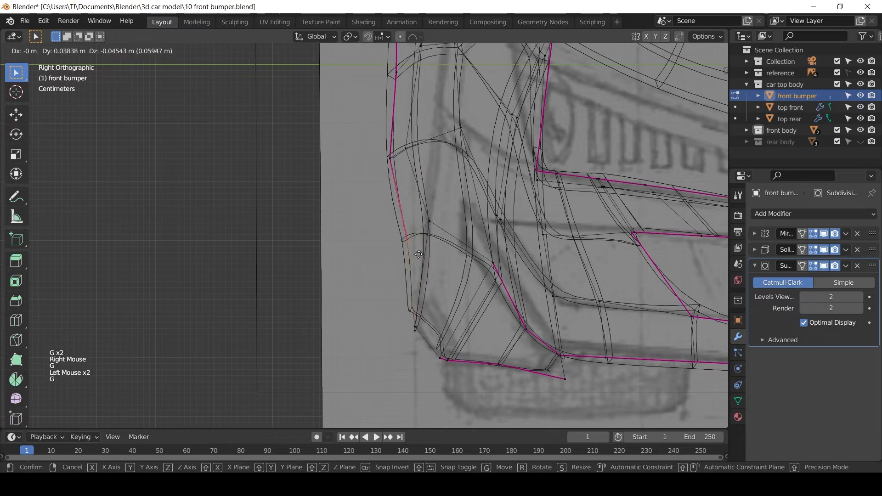
{"action": "left_click", "coordinate": [392, 271]}
{"action": "left_click", "coordinate": [411, 315]}
{"action": "key", "text": "g"}
{"action": "key", "text": "g"}
{"action": "key", "text": "g"}
{"action": "right_click", "coordinate": [436, 328]}
{"action": "middle_click_drag", "start_coordinate": [436, 329], "coordinate": [516, 284]}
{"action": "key", "text": "g"}
Crease the rim edges from the bottom corner of the extension up to the wheel arch's existing crease
{"action": "left_click", "coordinate": [429, 355]}
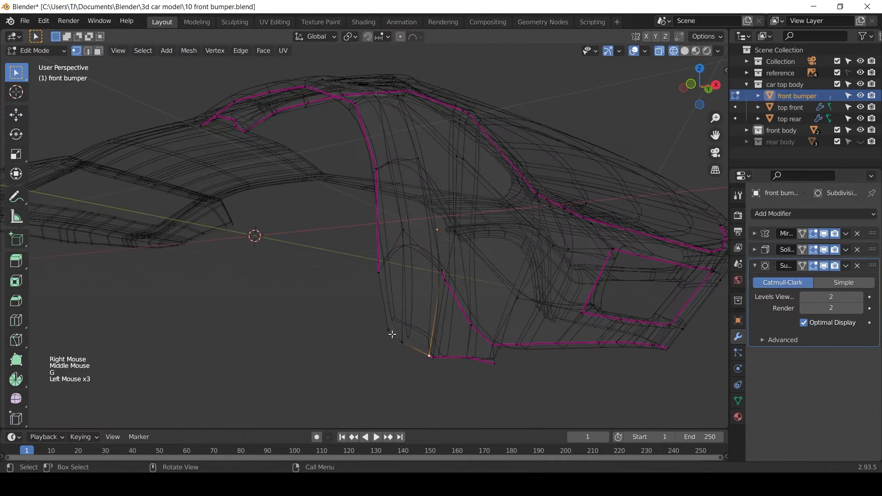
{"action": "left_click", "coordinate": [379, 273], "text": "ctrl"}
{"action": "key", "text": "shift+e"}
{"action": "key", "text": "z"}
{"action": "scroll", "coordinate": [567, 311], "scroll_direction": "down", "scroll_amount": 2}
{"action": "mouse_move", "coordinate": [567, 311]}
{"action": "middle_mouse_down"}
{"action": "mouse_move", "coordinate": [504, 354]}
{"action": "mouse_move", "coordinate": [378, 271]}
{"action": "mouse_move", "coordinate": [401, 230]}
{"action": "mouse_move", "coordinate": [336, 294]}
{"action": "middle_mouse_up"}
Reposition the vertices inside the wheel arch and near its lower corner to smooth the side surface
{"action": "key", "text": "z"}
{"action": "left_click", "coordinate": [401, 230]}
{"action": "key", "text": "g"}
{"action": "left_click", "coordinate": [398, 223]}
{"action": "scroll", "coordinate": [398, 223], "scroll_direction": "up", "scroll_amount": 2}
{"action": "left_click_drag", "start_coordinate": [338, 329], "coordinate": [365, 347]}
{"action": "key", "text": "z"}
{"action": "scroll", "coordinate": [366, 346], "scroll_direction": "down", "scroll_amount": 3}
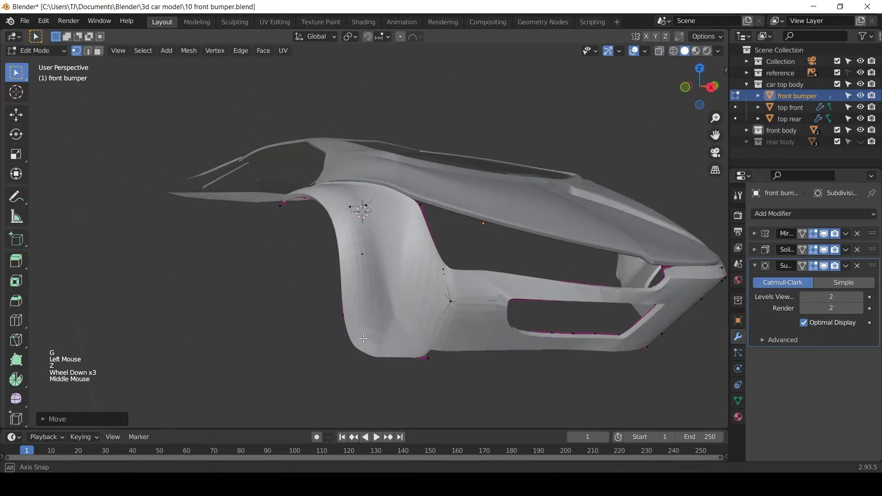
{"action": "middle_click_drag", "start_coordinate": [366, 346], "coordinate": [361, 256]}
Add a loop cut along the wheel arch's side just inside the rim and slide it toward the rim
{"action": "key", "text": "z"}
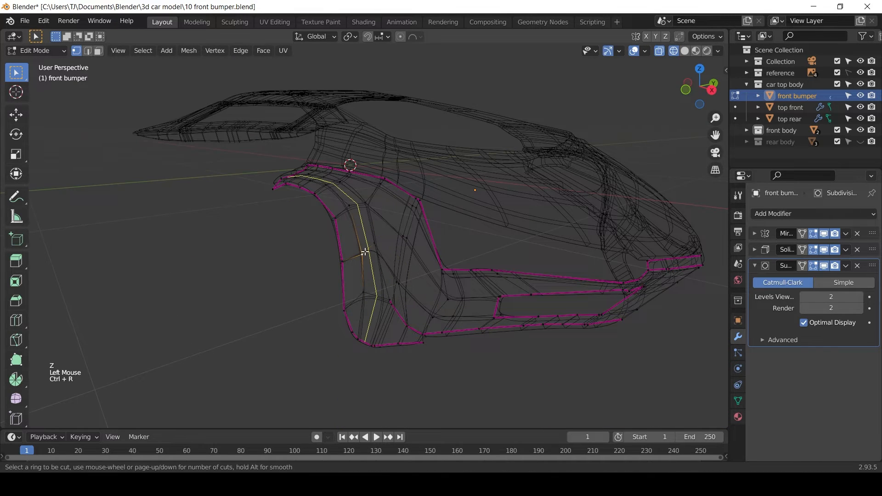
{"action": "left_click", "coordinate": [365, 252]}
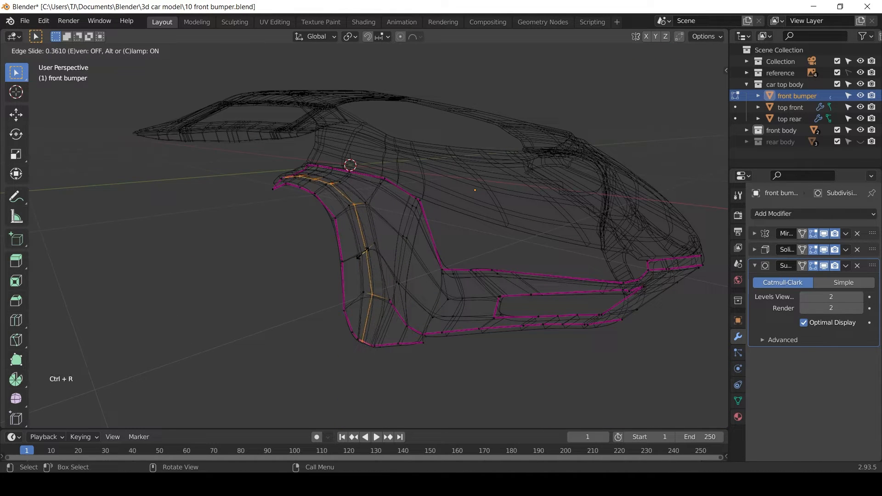
{"action": "key", "text": "z"}
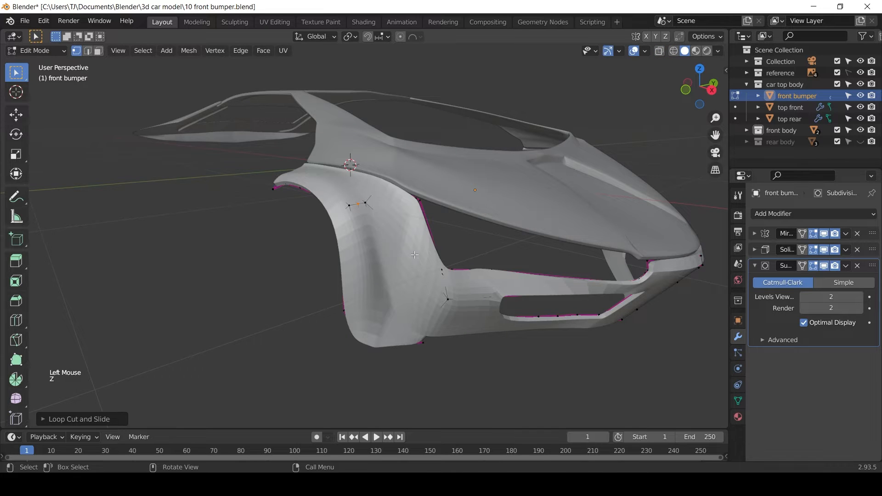
{"action": "key", "text": "g"}
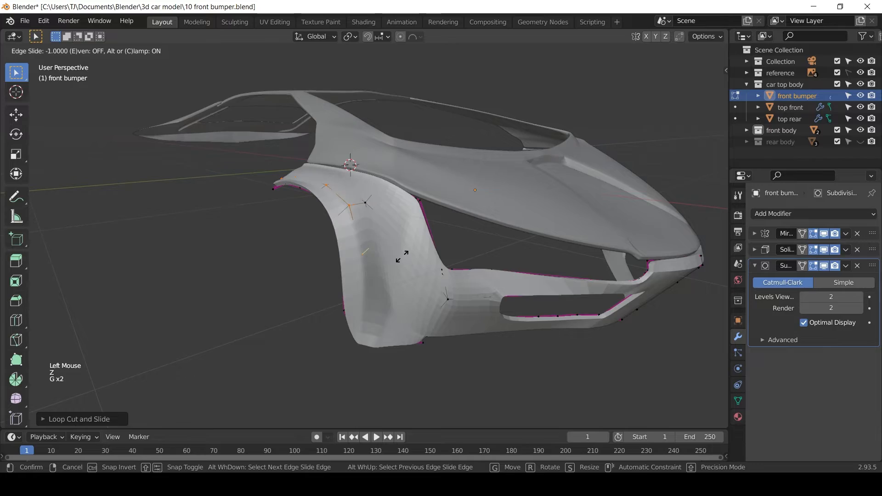
{"action": "left_click", "coordinate": [401, 256]}
{"action": "middle_click_drag", "start_coordinate": [401, 255], "coordinate": [299, 230]}
Slide individual vertices beside the wheel arch's rim along their edges to even out the new loop's spacing
{"action": "key", "text": "z"}
{"action": "scroll", "coordinate": [299, 230], "scroll_direction": "up", "scroll_amount": 5}
{"action": "middle_click_drag", "start_coordinate": [174, 293], "coordinate": [439, 322], "text": "shift"}
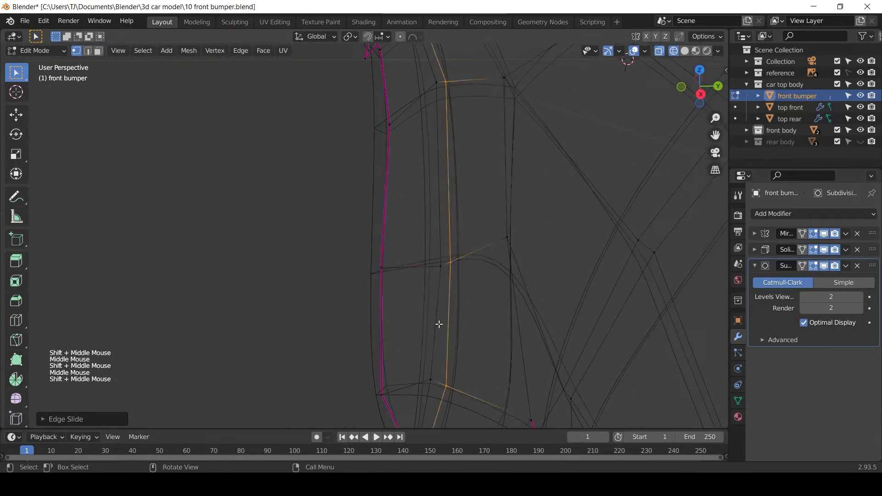
{"action": "left_click", "coordinate": [448, 261]}
{"action": "key", "text": "g"}
{"action": "key", "text": "g"}
{"action": "left_click", "coordinate": [373, 271]}
{"action": "middle_click_drag", "start_coordinate": [373, 361], "coordinate": [386, 322], "text": "shift"}
{"action": "left_click", "coordinate": [424, 230]}
{"action": "key", "text": "g"}
{"action": "key", "text": "g"}
{"action": "left_click", "coordinate": [431, 197]}
{"action": "left_click_drag", "start_coordinate": [456, 181], "coordinate": [487, 216]}
{"action": "middle_click_drag", "start_coordinate": [486, 217], "coordinate": [339, 167]}
{"action": "key", "text": "z"}
{"action": "scroll", "coordinate": [339, 167], "scroll_direction": "down", "scroll_amount": 2}
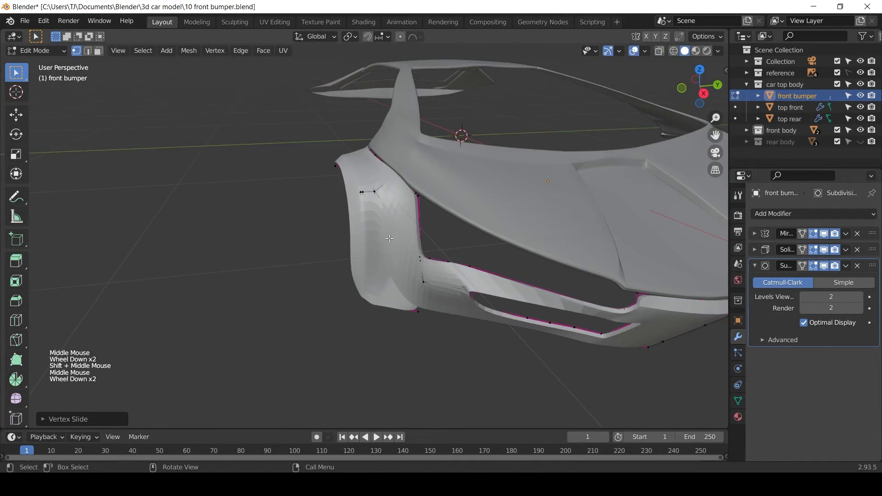
Leave mesh editing and examine the whole bumper in perspective and against the side reference
{"action": "middle_click_drag", "start_coordinate": [311, 290], "coordinate": [482, 322], "text": "shift"}
{"action": "key", "text": "Tab"}
{"action": "left_click", "coordinate": [482, 321]}
{"action": "mouse_move", "coordinate": [483, 322]}
{"action": "middle_mouse_down"}
{"action": "mouse_move", "coordinate": [540, 251]}
{"action": "mouse_move", "coordinate": [518, 308]}
{"action": "mouse_move", "coordinate": [555, 285]}
{"action": "mouse_move", "coordinate": [478, 306]}
{"action": "middle_mouse_up"}
{"action": "scroll", "coordinate": [518, 307], "scroll_direction": "down", "scroll_amount": 3}
{"action": "scroll", "coordinate": [565, 326], "scroll_direction": "up", "scroll_amount": 2}
{"action": "middle_click_drag", "start_coordinate": [565, 325], "coordinate": [324, 321], "text": "shift"}
{"action": "key", "text": "KP_1"}
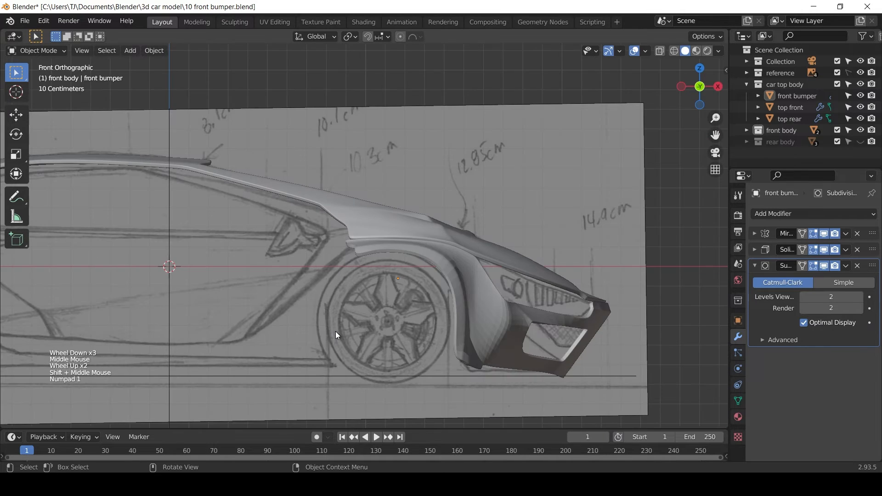
Move the front bumper object down and outward off the car body in the front reference view
{"action": "key", "text": "KP_3"}
{"action": "left_click", "coordinate": [317, 335]}
{"action": "key", "text": "g"}
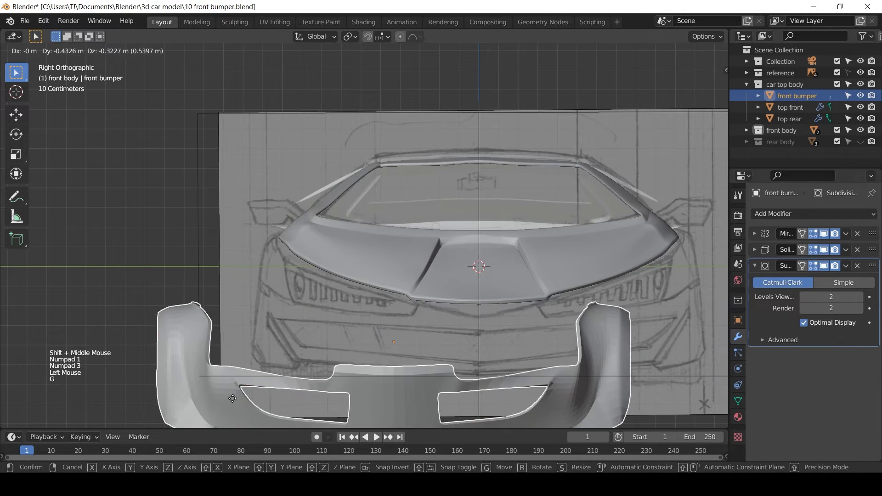
{"action": "left_click", "coordinate": [268, 313]}
{"action": "left_click_drag", "start_coordinate": [268, 313], "coordinate": [306, 366]}
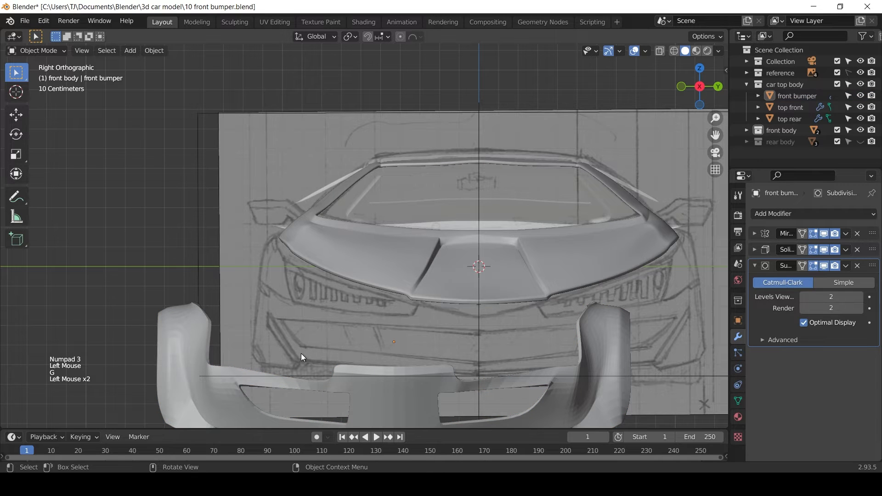
Undo the last moves of the front bumper object
{"action": "key", "text": "ctrl+z"}
{"action": "key", "text": "ctrl+z"}
{"action": "scroll", "coordinate": [298, 342], "scroll_direction": "up", "scroll_amount": 2}
{"action": "mouse_move", "coordinate": [294, 332]}
{"action": "middle_mouse_down"}
{"action": "mouse_move", "coordinate": [343, 321]}
{"action": "mouse_move", "coordinate": [343, 247]}
{"action": "mouse_move", "coordinate": [330, 222]}
{"action": "mouse_move", "coordinate": [294, 320]}
{"action": "mouse_move", "coordinate": [264, 320]}
{"action": "mouse_move", "coordinate": [230, 275]}
{"action": "mouse_move", "coordinate": [211, 268]}
{"action": "middle_mouse_up"}
Enter mesh editing on the front bumper in wireframe and add a loop cut through the side beside the wheel arch
{"action": "key", "text": "Tab"}
{"action": "key", "text": "z"}
{"action": "scroll", "coordinate": [274, 343], "scroll_direction": "down", "scroll_amount": 1}
{"action": "scroll", "coordinate": [264, 319], "scroll_direction": "up", "scroll_amount": 1}
{"action": "middle_click_drag", "start_coordinate": [206, 206], "coordinate": [313, 237]}
{"action": "key", "text": "ctrl+r"}
{"action": "left_click", "coordinate": [276, 213]}
{"action": "middle_click_drag", "start_coordinate": [281, 312], "coordinate": [340, 240], "text": "shift"}
{"action": "scroll", "coordinate": [340, 240], "scroll_direction": "up", "scroll_amount": 4}
Try to slide the individual vertices near the new loop's lower and upper ends along their edges
{"action": "left_click", "coordinate": [354, 347]}
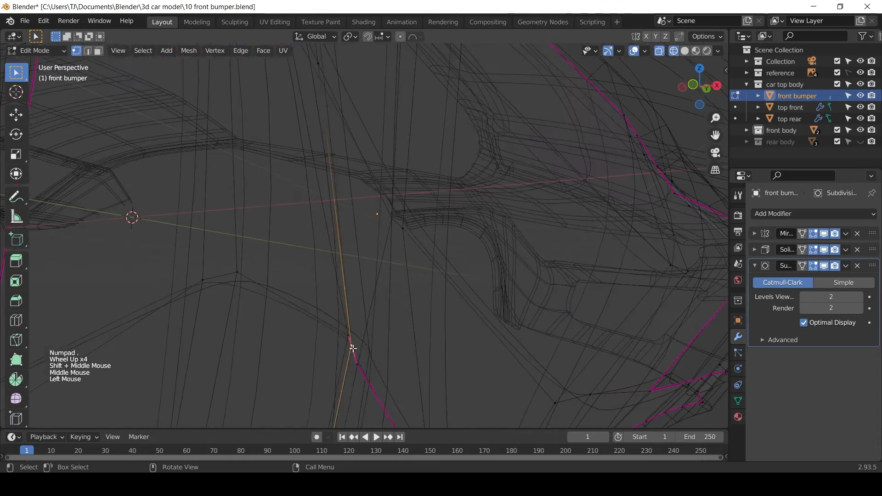
{"action": "key", "text": "g"}
{"action": "key", "text": "g"}
{"action": "left_click", "coordinate": [358, 350]}
{"action": "middle_click_drag", "start_coordinate": [358, 349], "coordinate": [340, 381]}
{"action": "left_click", "coordinate": [307, 70]}
{"action": "middle_click_drag", "start_coordinate": [308, 70], "coordinate": [312, 149], "text": "shift"}
{"action": "key", "text": "g"}
{"action": "key", "text": "g"}
{"action": "left_click", "coordinate": [315, 153]}
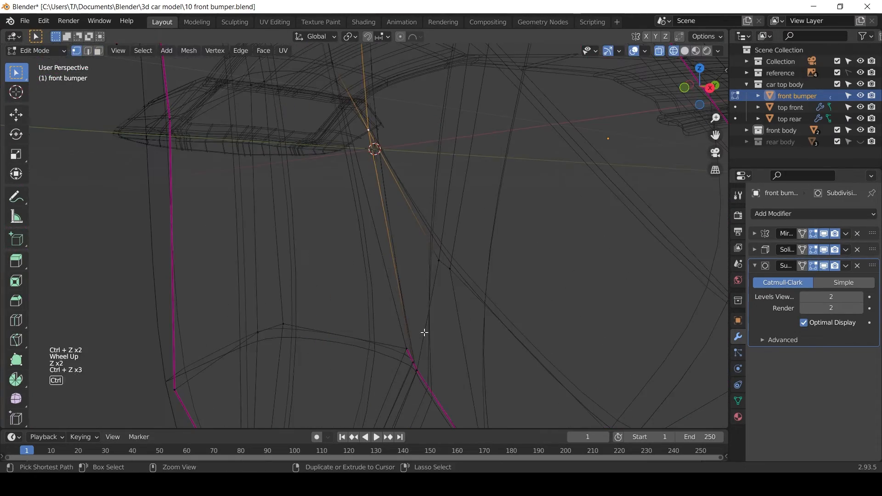
Add a loop cut across the lower wheel arch and slide it toward the bottom corner, discarding any further cut
{"action": "key", "text": "ctrl+shift+z"}
{"action": "key", "text": "ctrl+r"}
{"action": "left_click", "coordinate": [422, 333]}
{"action": "left_click", "coordinate": [424, 415]}
{"action": "key", "text": "ctrl+r"}
{"action": "right_click", "coordinate": [348, 130]}
{"action": "key", "text": "ctrl+z"}
{"action": "middle_click_drag", "start_coordinate": [348, 130], "coordinate": [390, 321]}
{"action": "scroll", "coordinate": [415, 358], "scroll_direction": "up", "scroll_amount": 5}
{"action": "middle_click_drag", "start_coordinate": [390, 322], "coordinate": [370, 285]}
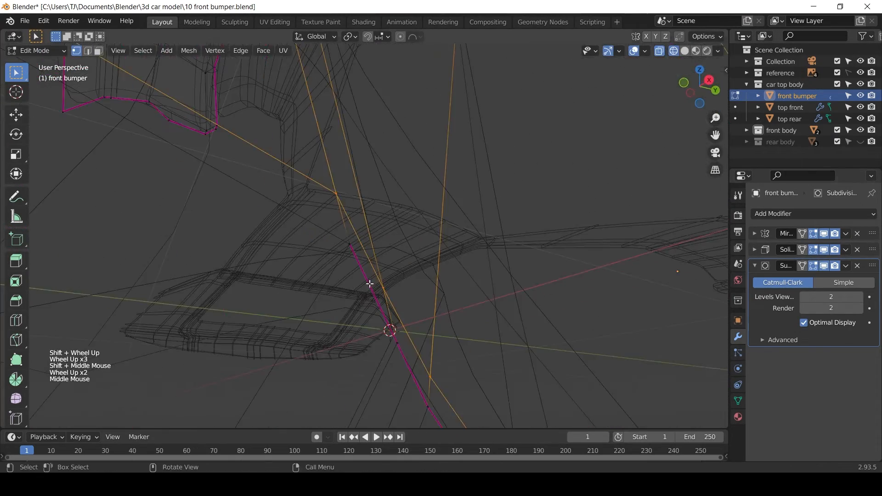
Hide the front body collection and the top front and top rear objects to isolate the front bumper
{"action": "left_click", "coordinate": [860, 130]}
{"action": "scroll", "coordinate": [579, 238], "scroll_direction": "down", "scroll_amount": 5}
{"action": "left_click", "coordinate": [860, 108]}
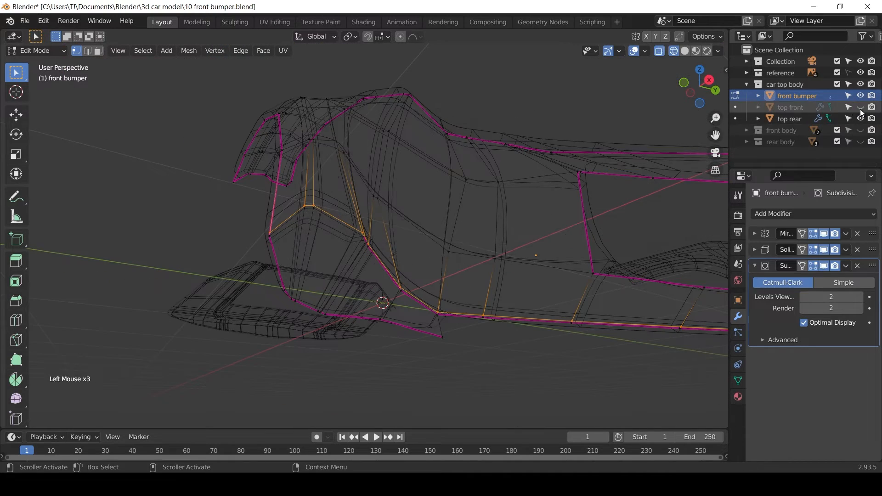
{"action": "left_click", "coordinate": [860, 119]}
{"action": "scroll", "coordinate": [666, 152], "scroll_direction": "up", "scroll_amount": 2}
{"action": "left_click", "coordinate": [746, 130]}
{"action": "left_click", "coordinate": [746, 130]}
Delete the narrow strip of faces along the wheel arch's side to open a vertical slot
{"action": "scroll", "coordinate": [394, 255], "scroll_direction": "up", "scroll_amount": 7}
{"action": "scroll", "coordinate": [393, 256], "scroll_direction": "down", "scroll_amount": 2}
{"action": "middle_click_drag", "start_coordinate": [386, 192], "coordinate": [392, 329], "text": "shift"}
{"action": "scroll", "coordinate": [393, 256], "scroll_direction": "up", "scroll_amount": 2}
{"action": "left_click_drag", "start_coordinate": [392, 328], "coordinate": [409, 346]}
{"action": "left_click", "coordinate": [395, 303]}
{"action": "left_click", "coordinate": [365, 261], "text": "shift"}
{"action": "middle_click_drag", "start_coordinate": [366, 190], "coordinate": [348, 250]}
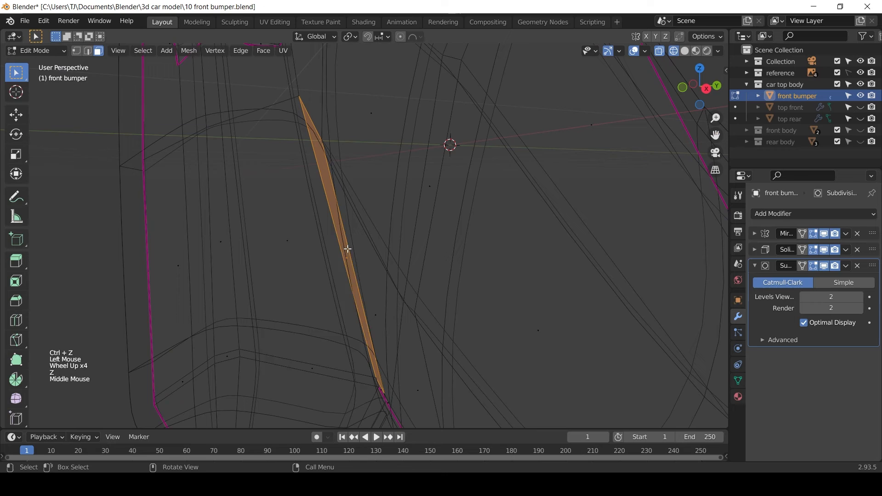
{"action": "key", "text": "x"}
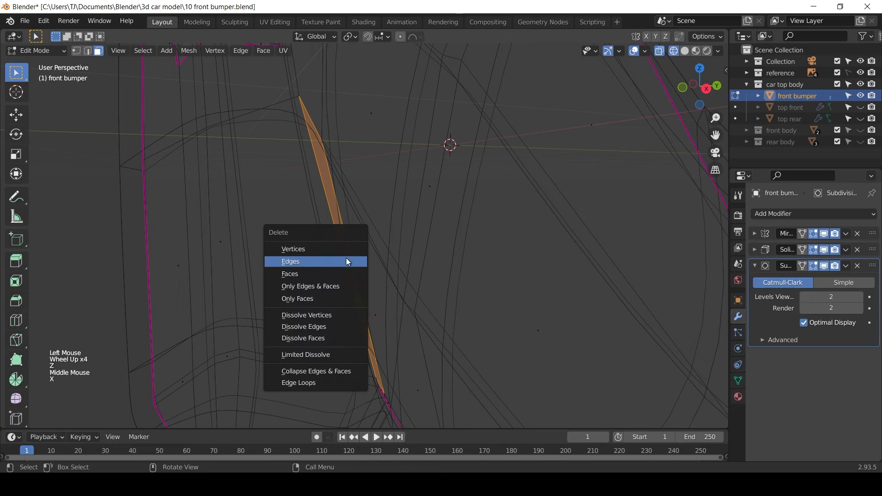
{"action": "left_click", "coordinate": [347, 273]}
{"action": "key", "text": "z"}
{"action": "key", "text": "z"}
{"action": "left_click", "coordinate": [382, 299]}
{"action": "middle_click_drag", "start_coordinate": [377, 324], "coordinate": [362, 155], "text": "shift"}
{"action": "left_click", "coordinate": [362, 154]}
{"action": "key", "text": "g"}
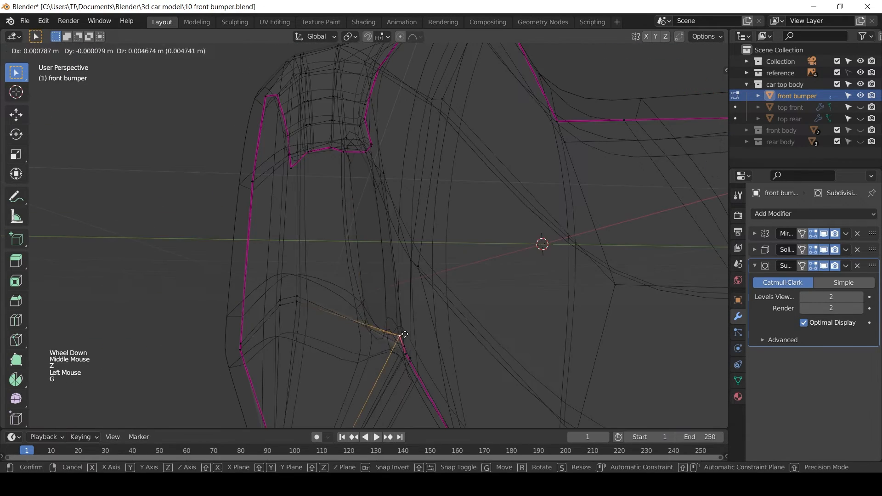
{"action": "right_click", "coordinate": [399, 339]}
Try to rotate the vertices on the slot's edge slightly in wireframe
{"action": "scroll", "coordinate": [399, 339], "scroll_direction": "up", "scroll_amount": 1}
{"action": "middle_click_drag", "start_coordinate": [400, 339], "coordinate": [417, 275], "text": "shift"}
{"action": "scroll", "coordinate": [417, 275], "scroll_direction": "up", "scroll_amount": 2}
{"action": "left_click", "coordinate": [417, 275]}
{"action": "key", "text": "z"}
{"action": "key", "text": "z"}
{"action": "scroll", "coordinate": [413, 271], "scroll_direction": "up", "scroll_amount": 1}
{"action": "middle_click_drag", "start_coordinate": [413, 271], "coordinate": [411, 269]}
{"action": "left_click", "coordinate": [411, 269]}
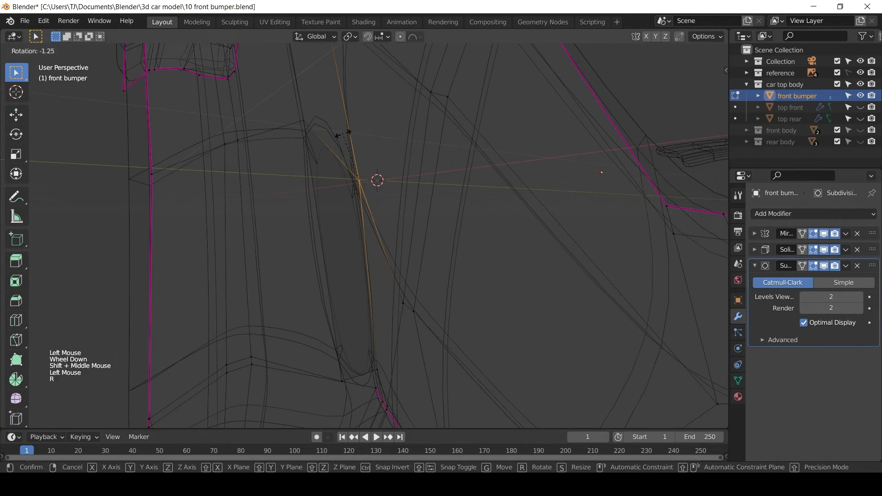
Lower the edge crease just below the slot's lower end and check the bumper in solid shading
{"action": "left_click", "coordinate": [427, 270]}
{"action": "key", "text": "z"}
{"action": "scroll", "coordinate": [426, 270], "scroll_direction": "down", "scroll_amount": 3}
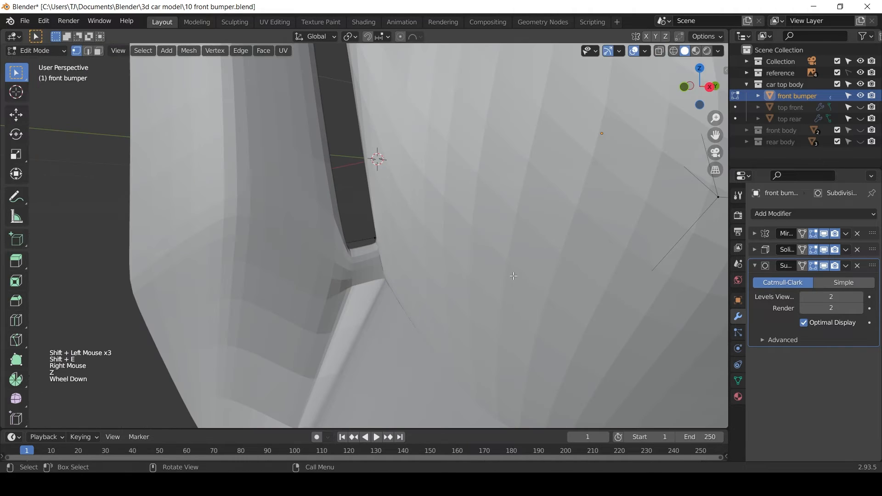
{"action": "key", "text": "shift+e"}
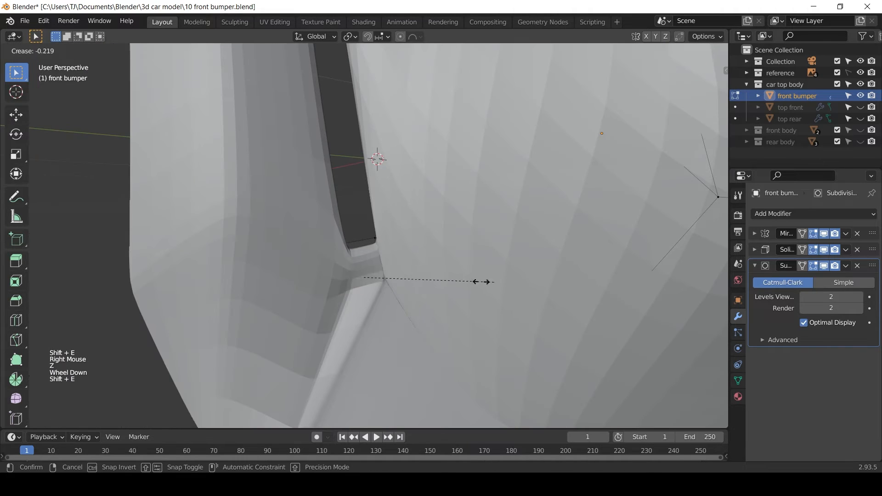
{"action": "left_click", "coordinate": [374, 279]}
{"action": "scroll", "coordinate": [375, 279], "scroll_direction": "down", "scroll_amount": 3}
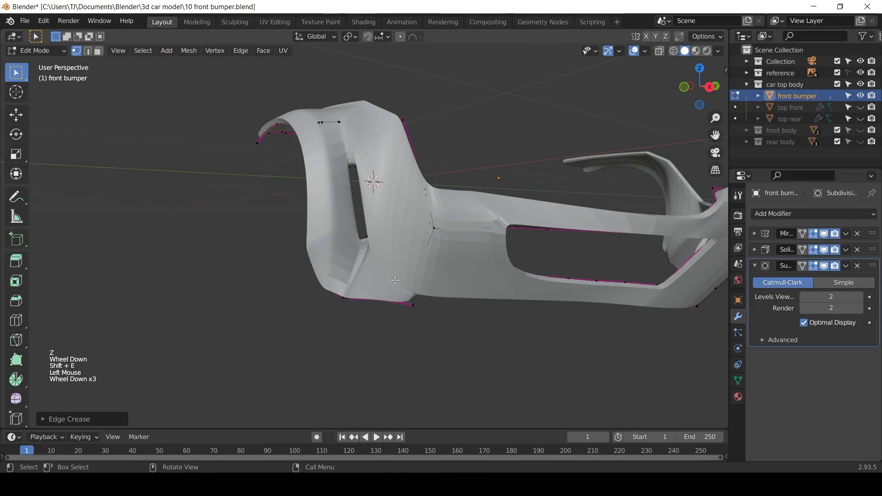
{"action": "mouse_move", "coordinate": [375, 279]}
{"action": "middle_mouse_down"}
{"action": "mouse_move", "coordinate": [344, 299]}
{"action": "mouse_move", "coordinate": [471, 301]}
{"action": "mouse_move", "coordinate": [409, 303]}
{"action": "mouse_move", "coordinate": [374, 287]}
{"action": "middle_mouse_up"}
{"action": "scroll", "coordinate": [418, 289], "scroll_direction": "down", "scroll_amount": 4}
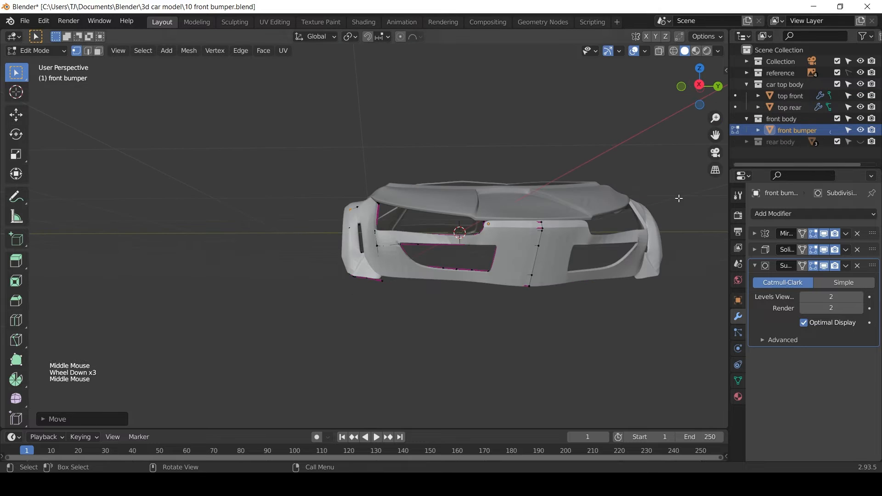
Select the bumper's bottom edge path from the wheel arch to the front centre and duplicate it in place
{"action": "scroll", "coordinate": [553, 300], "scroll_direction": "up", "scroll_amount": 2}
{"action": "middle_click_drag", "start_coordinate": [553, 300], "coordinate": [471, 222], "text": "shift"}
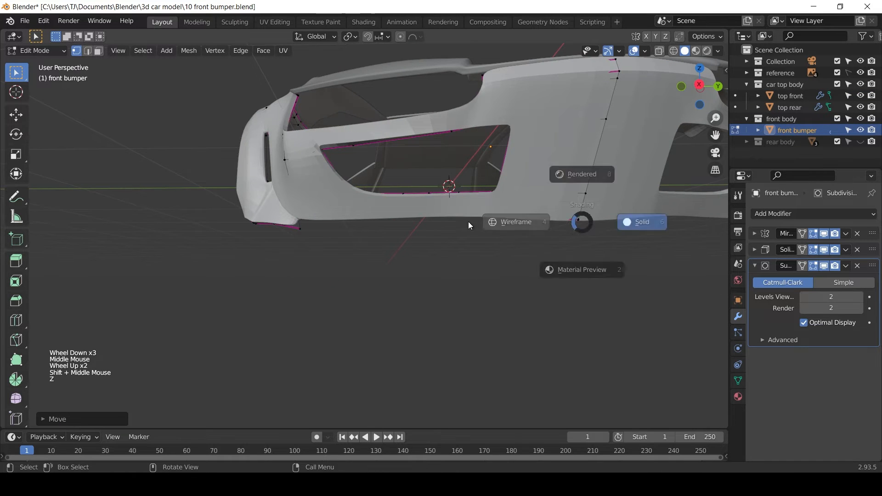
{"action": "left_click", "coordinate": [469, 226]}
{"action": "scroll", "coordinate": [266, 222], "scroll_direction": "up", "scroll_amount": 2}
{"action": "middle_click_drag", "start_coordinate": [266, 223], "coordinate": [410, 265], "text": "shift"}
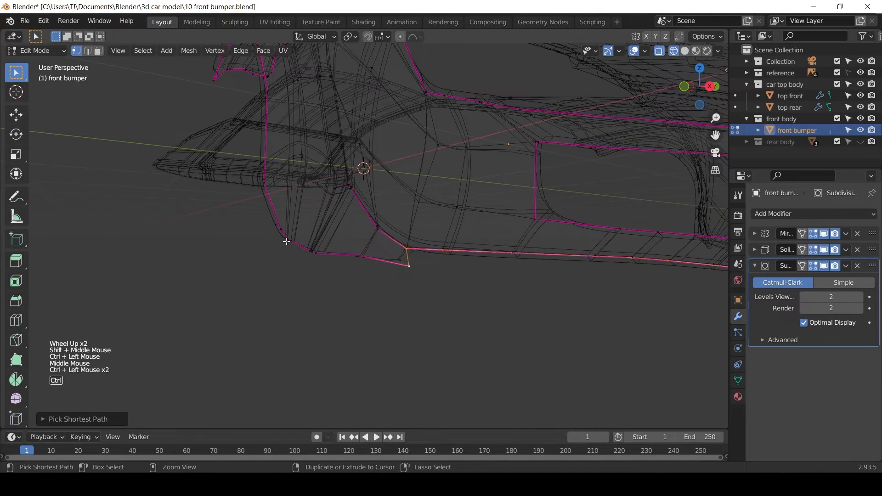
{"action": "scroll", "coordinate": [508, 265], "scroll_direction": "down", "scroll_amount": 2}
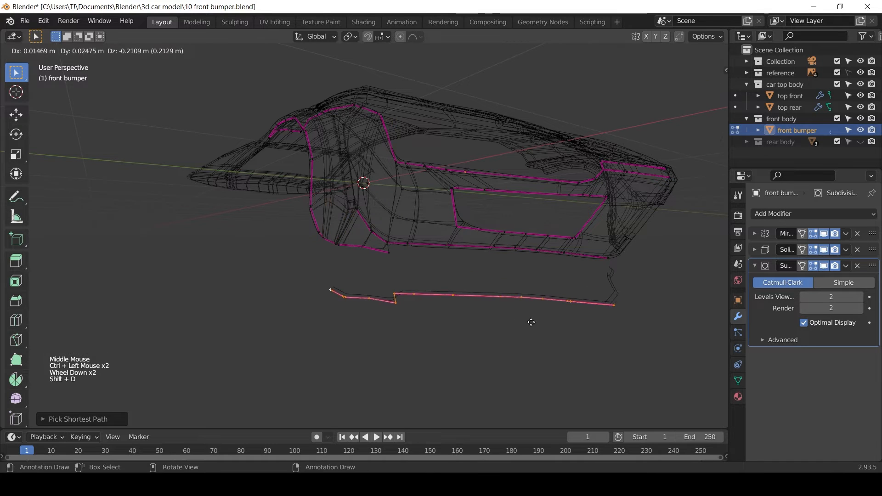
{"action": "right_click", "coordinate": [509, 308]}
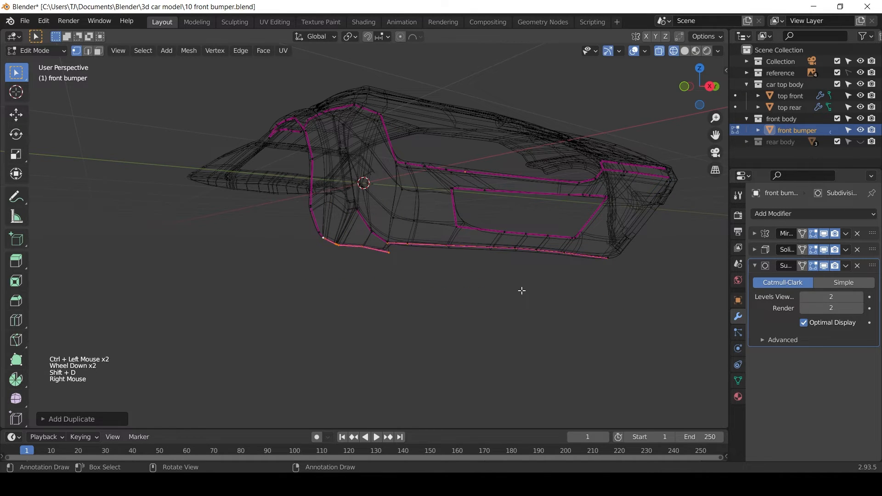
Separate the duplicated edges into their own object, name it front bumper lip, and select it in object mode
{"action": "key", "text": "p"}
{"action": "left_click", "coordinate": [521, 290]}
{"action": "key", "text": "Return"}
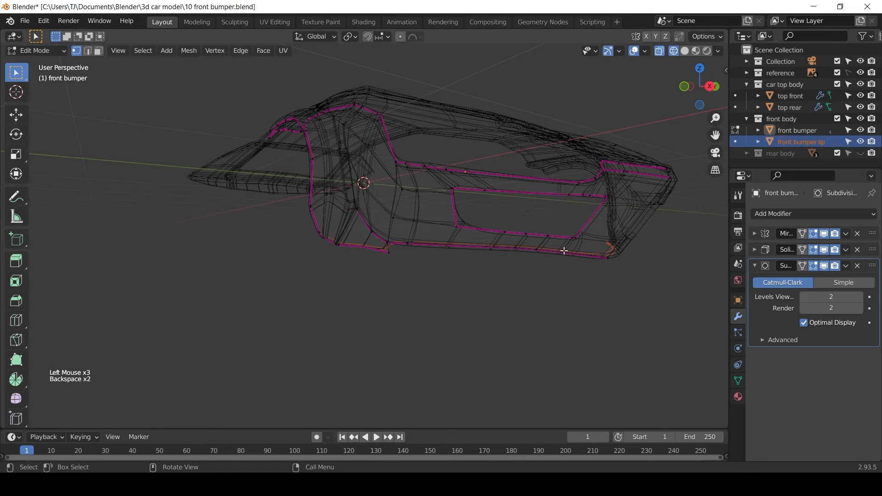
{"action": "key", "text": "Tab"}
{"action": "left_click", "coordinate": [563, 284]}
{"action": "middle_click_drag", "start_coordinate": [563, 285], "coordinate": [521, 280]}
{"action": "left_click", "coordinate": [792, 143]}
{"action": "scroll", "coordinate": [526, 296], "scroll_direction": "down", "scroll_amount": 2}
{"action": "key", "text": "g"}
{"action": "right_click", "coordinate": [557, 317]}
Extrude all of the front bumper lip's edges downward along the Z axis
{"action": "key", "text": "Tab"}
{"action": "key", "text": "a"}
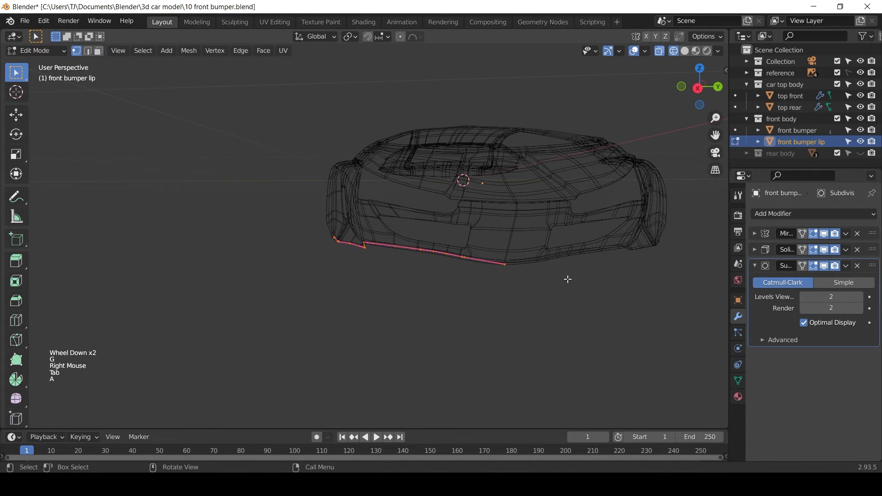
{"action": "key", "text": "KP_1"}
{"action": "key", "text": "KP_3"}
{"action": "key", "text": "z"}
{"action": "scroll", "coordinate": [539, 273], "scroll_direction": "up", "scroll_amount": 2}
{"action": "key", "text": "e"}
{"action": "key", "text": "z"}
{"action": "mouse_move", "coordinate": [487, 275]}
{"action": "middle_mouse_down"}
{"action": "mouse_move", "coordinate": [539, 273]}
{"action": "mouse_move", "coordinate": [559, 311]}
{"action": "mouse_move", "coordinate": [653, 236]}
{"action": "mouse_move", "coordinate": [589, 251]}
{"action": "mouse_move", "coordinate": [549, 307]}
{"action": "mouse_move", "coordinate": [565, 285]}
{"action": "middle_mouse_up"}
{"action": "left_click", "coordinate": [527, 280]}
Move the lip's selected geometry along the X axis
{"action": "scroll", "coordinate": [525, 282], "scroll_direction": "up", "scroll_amount": 2}
{"action": "left_click", "coordinate": [537, 288]}
{"action": "key", "text": "g"}
{"action": "key", "text": "x"}
{"action": "left_click", "coordinate": [570, 309]}
Select the path along the lip's lower outer edge and lower its edge crease
{"action": "scroll", "coordinate": [590, 251], "scroll_direction": "up", "scroll_amount": 2}
{"action": "left_click", "coordinate": [578, 256]}
{"action": "middle_click_drag", "start_coordinate": [577, 256], "coordinate": [514, 271]}
{"action": "scroll", "coordinate": [429, 349], "scroll_direction": "down", "scroll_amount": 1}
{"action": "key", "text": "shift+e"}
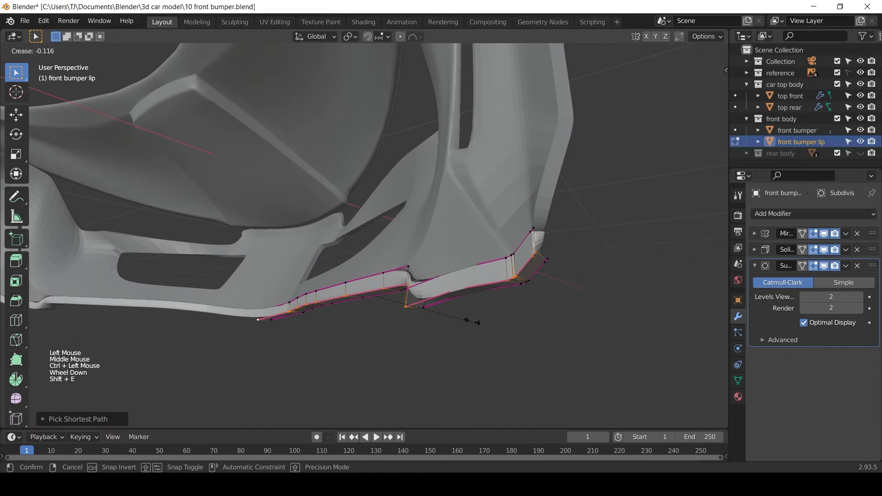
{"action": "left_click", "coordinate": [383, 277]}
Adjust the edge crease along the lip's upper edge, raising it at the step below the wheel arch
{"action": "middle_click_drag", "start_coordinate": [383, 277], "coordinate": [510, 327]}
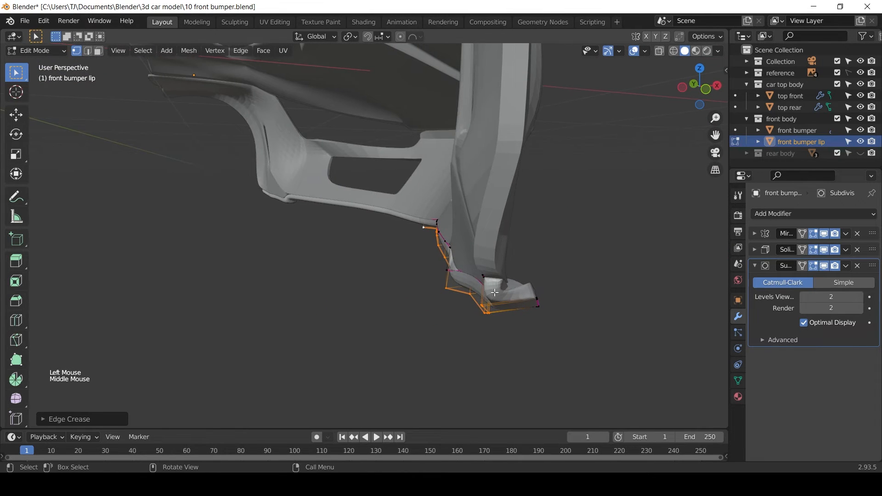
{"action": "left_click", "coordinate": [486, 276]}
{"action": "middle_click_drag", "start_coordinate": [486, 277], "coordinate": [251, 278]}
{"action": "key", "text": "z"}
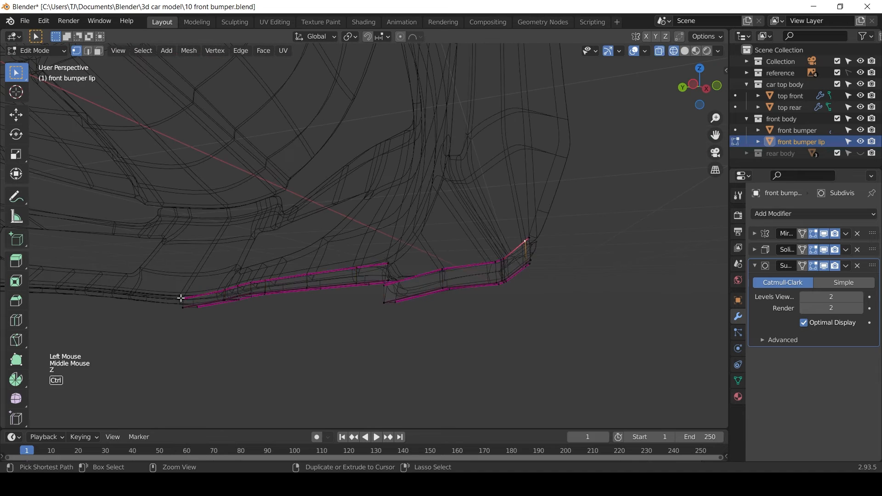
{"action": "left_click", "coordinate": [181, 299], "text": "ctrl"}
{"action": "scroll", "coordinate": [460, 295], "scroll_direction": "down", "scroll_amount": 1}
{"action": "key", "text": "z"}
{"action": "mouse_move", "coordinate": [545, 295]}
{"action": "middle_mouse_down"}
{"action": "mouse_move", "coordinate": [404, 319]}
{"action": "mouse_move", "coordinate": [535, 314]}
{"action": "middle_mouse_up"}
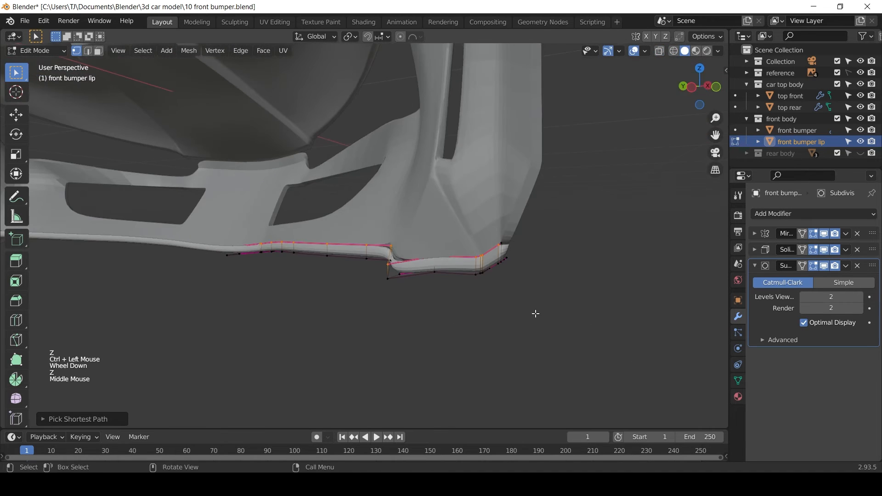
{"action": "middle_click_drag", "start_coordinate": [495, 269], "coordinate": [582, 309]}
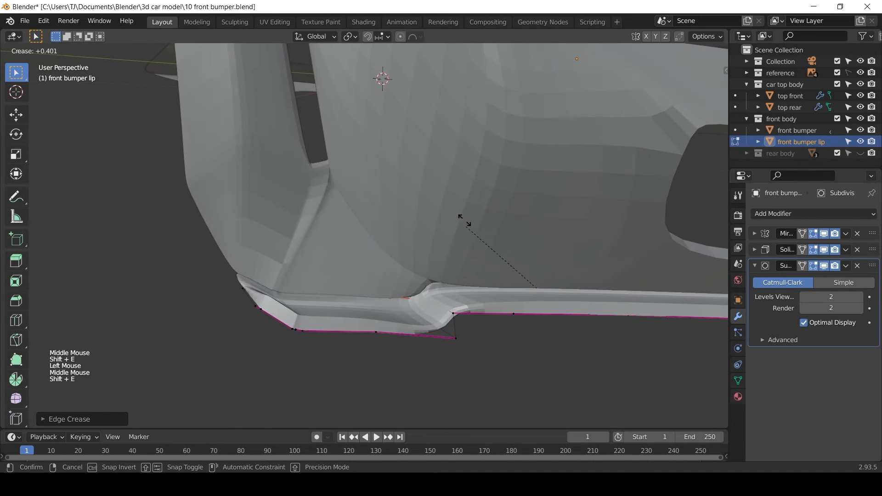
{"action": "left_click", "coordinate": [454, 195]}
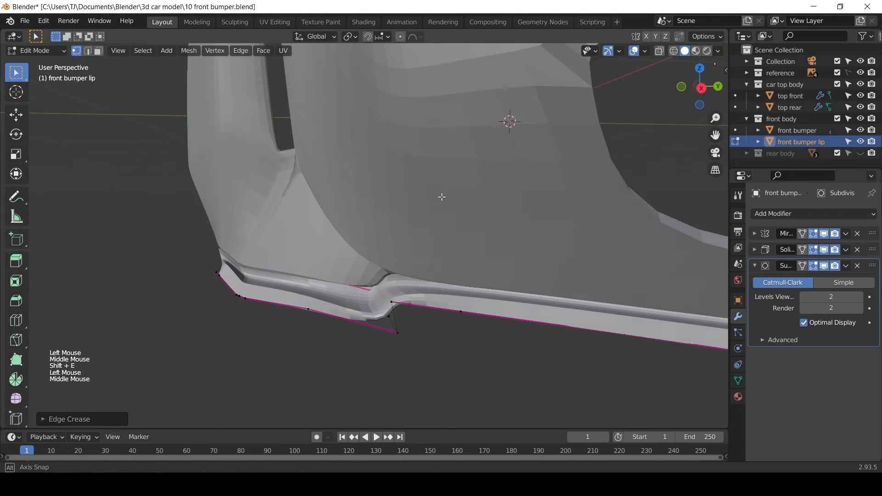
Leave mesh editing and examine how the lip follows the bumper's bottom edge from several angles
{"action": "middle_click_drag", "start_coordinate": [441, 196], "coordinate": [583, 289]}
{"action": "scroll", "coordinate": [583, 289], "scroll_direction": "down", "scroll_amount": 3}
{"action": "key", "text": "Tab"}
{"action": "scroll", "coordinate": [612, 324], "scroll_direction": "down", "scroll_amount": 1}
{"action": "middle_click_drag", "start_coordinate": [612, 325], "coordinate": [585, 308]}
{"action": "left_click", "coordinate": [570, 395]}
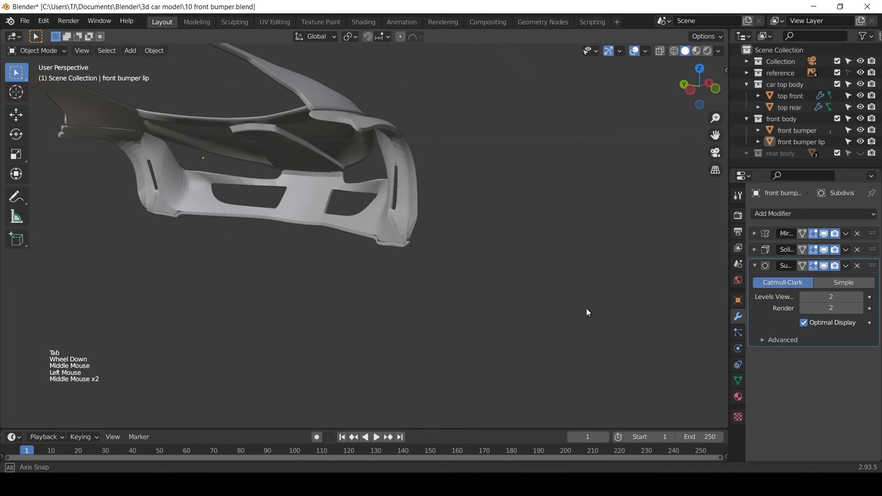
{"action": "scroll", "coordinate": [415, 289], "scroll_direction": "up", "scroll_amount": 4}
{"action": "scroll", "coordinate": [412, 263], "scroll_direction": "up", "scroll_amount": 3}
{"action": "middle_click_drag", "start_coordinate": [415, 289], "coordinate": [445, 224]}
{"action": "left_click", "coordinate": [454, 248]}
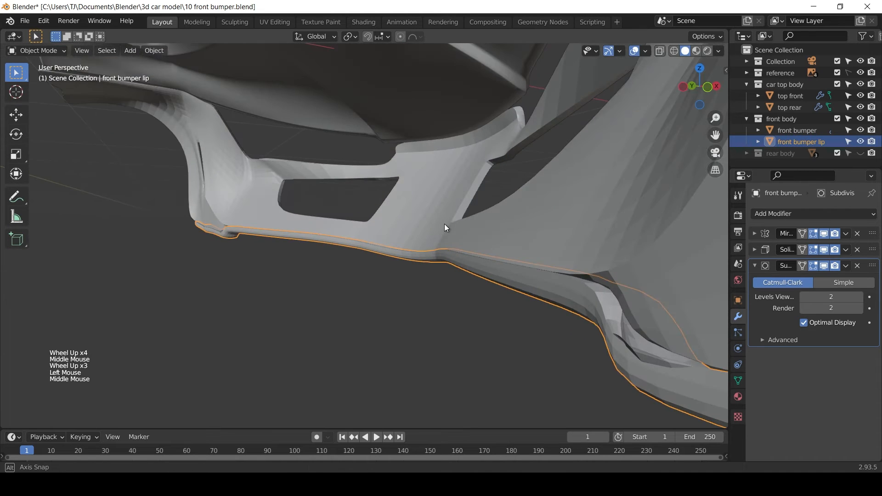
{"action": "scroll", "coordinate": [500, 257], "scroll_direction": "down", "scroll_amount": 3}
{"action": "middle_click_drag", "start_coordinate": [500, 257], "coordinate": [441, 254]}
Apply smooth shading to the front bumper lip
{"action": "left_click", "coordinate": [505, 336]}
{"action": "middle_click_drag", "start_coordinate": [505, 336], "coordinate": [433, 270]}
{"action": "scroll", "coordinate": [514, 373], "scroll_direction": "down", "scroll_amount": 4}
{"action": "scroll", "coordinate": [488, 341], "scroll_direction": "down", "scroll_amount": 1}
{"action": "scroll", "coordinate": [488, 341], "scroll_direction": "up", "scroll_amount": 2}
{"action": "left_click", "coordinate": [425, 256]}
{"action": "right_click", "coordinate": [425, 256]}
{"action": "left_click", "coordinate": [425, 257]}
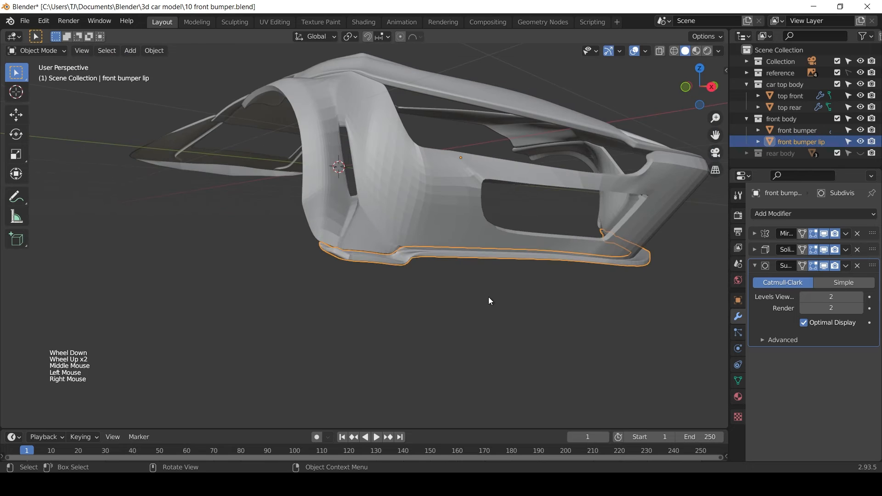
Select the front bumper object and apply smooth shading to it
{"action": "scroll", "coordinate": [489, 296], "scroll_direction": "up", "scroll_amount": 2}
{"action": "left_click", "coordinate": [482, 329]}
{"action": "middle_click_drag", "start_coordinate": [482, 329], "coordinate": [482, 324]}
{"action": "left_click", "coordinate": [492, 250]}
{"action": "scroll", "coordinate": [499, 246], "scroll_direction": "down", "scroll_amount": 3}
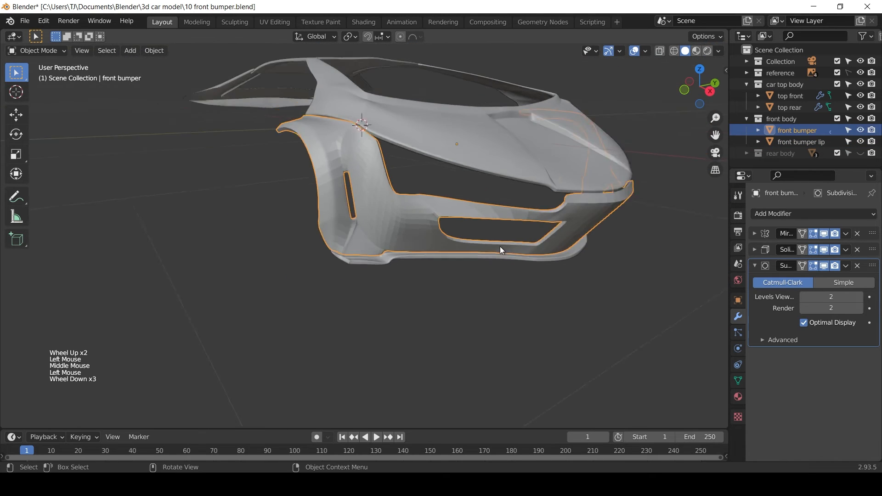
{"action": "right_click", "coordinate": [407, 219]}
{"action": "left_click", "coordinate": [407, 219]}
{"action": "scroll", "coordinate": [439, 240], "scroll_direction": "up", "scroll_amount": 2}
{"action": "left_click", "coordinate": [497, 306]}
{"action": "scroll", "coordinate": [428, 239], "scroll_direction": "down", "scroll_amount": 1}
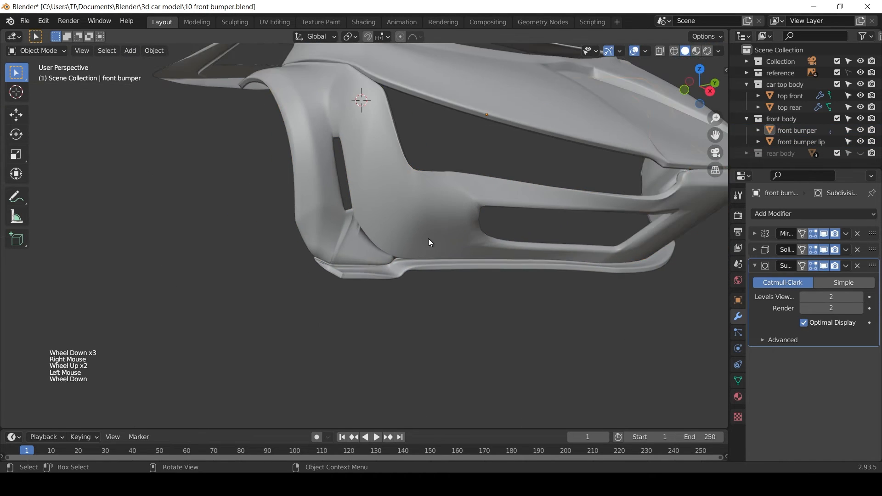
Recalculate the normals of the entire front bumper mesh and return to object mode
{"action": "left_click", "coordinate": [428, 239]}
{"action": "key", "text": "Tab"}
{"action": "key", "text": "a"}
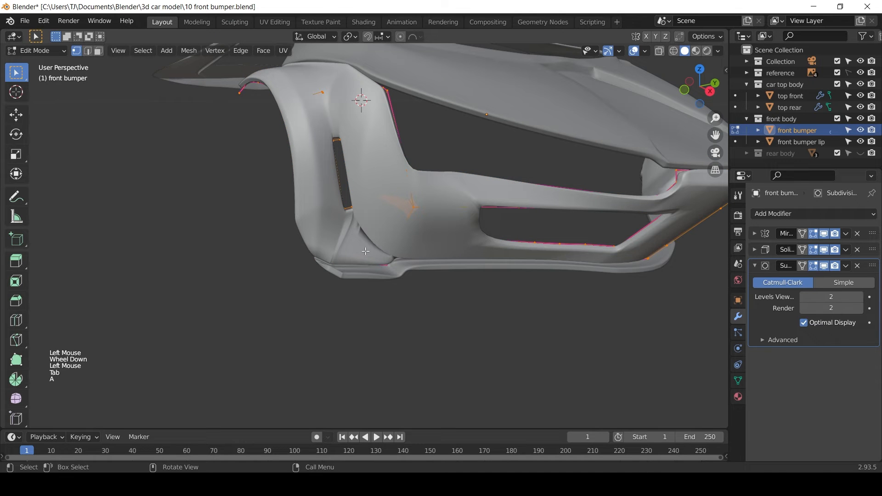
{"action": "key", "text": "shift+n"}
{"action": "left_click", "coordinate": [122, 418]}
{"action": "key", "text": "Tab"}
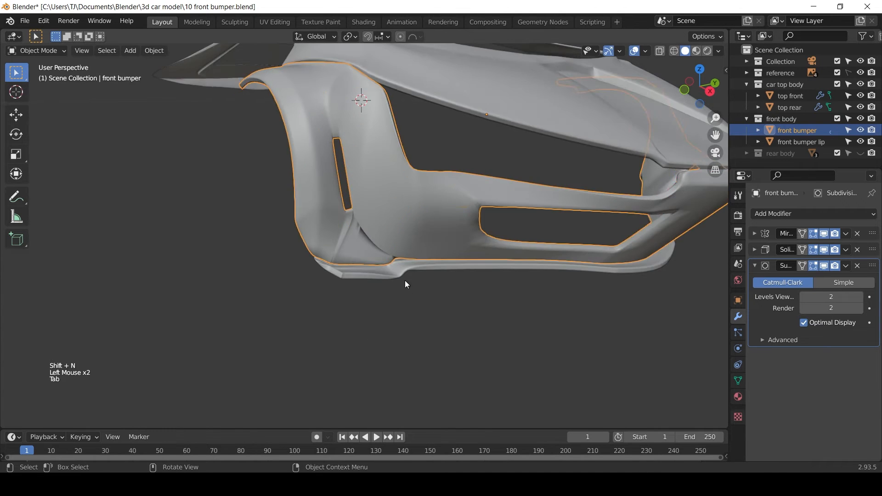
Open the front bumper mesh for editing in wireframe display and clear the selection around the area below the side slot
{"action": "middle_click_drag", "start_coordinate": [404, 280], "coordinate": [414, 248]}
{"action": "scroll", "coordinate": [416, 243], "scroll_direction": "up", "scroll_amount": 3}
{"action": "middle_click_drag", "start_coordinate": [417, 239], "coordinate": [431, 277]}
{"action": "key", "text": "z"}
{"action": "scroll", "coordinate": [332, 216], "scroll_direction": "up", "scroll_amount": 2}
{"action": "key", "text": "Tab"}
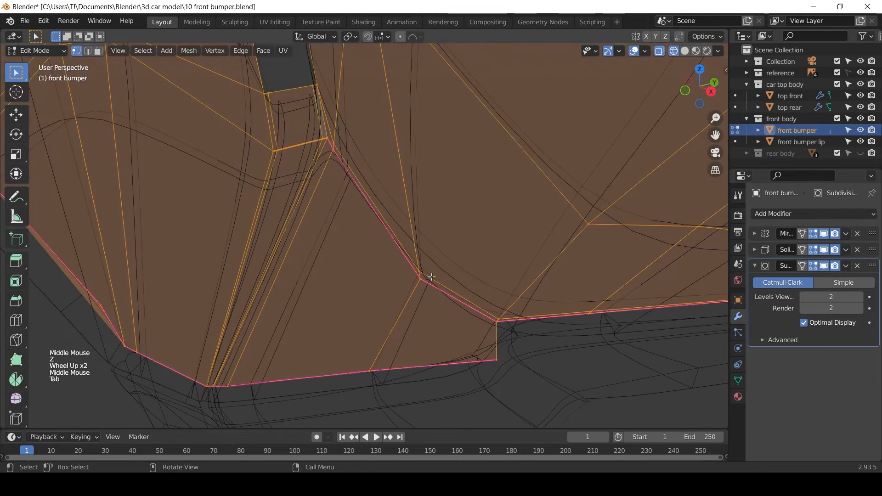
{"action": "key", "text": "z"}
{"action": "key", "text": "z"}
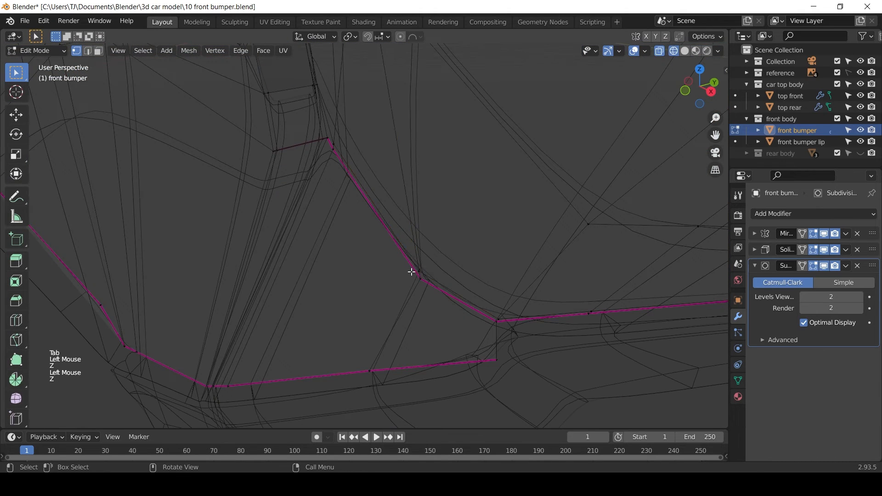
Reduce the crease by a factor of 0.960 on the edges running from the side slot's lower corner to the notch above the lip
{"action": "middle_click_drag", "start_coordinate": [327, 142], "coordinate": [535, 281]}
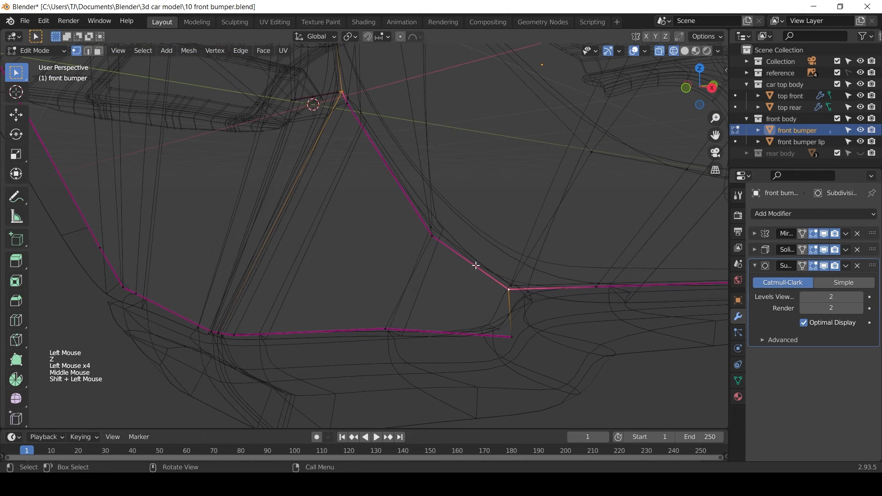
{"action": "left_click", "coordinate": [433, 237], "text": "shift"}
{"action": "left_click", "coordinate": [430, 227], "text": "shift"}
{"action": "key", "text": "z"}
{"action": "key", "text": "z"}
{"action": "scroll", "coordinate": [368, 145], "scroll_direction": "up", "scroll_amount": 2}
{"action": "mouse_move", "coordinate": [368, 146]}
{"action": "middle_mouse_down", "text": "shift"}
{"action": "mouse_move", "coordinate": [338, 221]}
{"action": "mouse_move", "coordinate": [370, 222]}
{"action": "mouse_move", "coordinate": [435, 258]}
{"action": "middle_mouse_up", "text": "shift"}
{"action": "left_click", "coordinate": [339, 220], "text": "shift"}
{"action": "scroll", "coordinate": [435, 257], "scroll_direction": "down", "scroll_amount": 3}
{"action": "key", "text": "shift+e"}
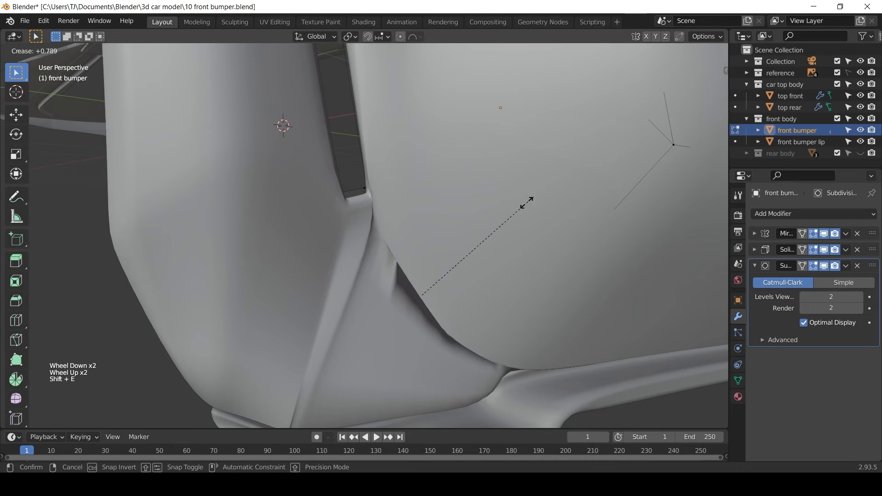
{"action": "left_click", "coordinate": [420, 299]}
{"action": "scroll", "coordinate": [419, 299], "scroll_direction": "down", "scroll_amount": 2}
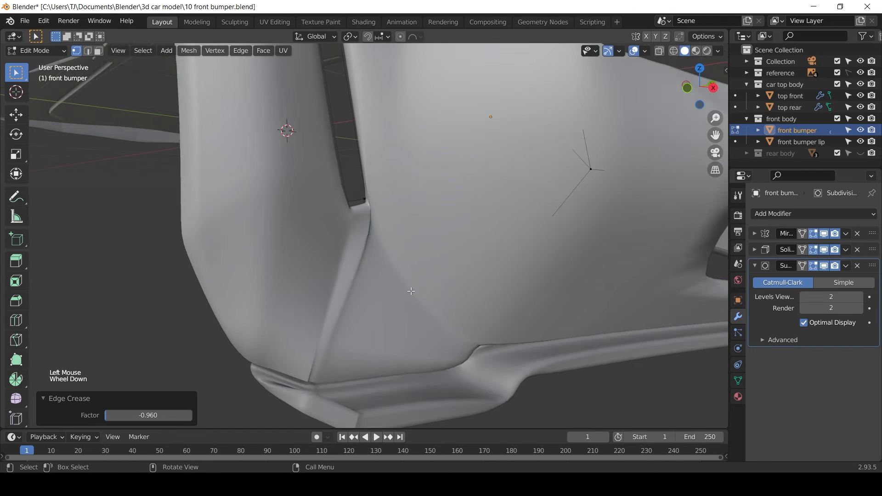
Leave mesh editing and examine the softened surface below the side slot and the bumper's front openings from several angles
{"action": "key", "text": "z"}
{"action": "left_click", "coordinate": [303, 257]}
{"action": "middle_click_drag", "start_coordinate": [303, 257], "coordinate": [322, 244]}
{"action": "key", "text": "z"}
{"action": "scroll", "coordinate": [328, 275], "scroll_direction": "down", "scroll_amount": 4}
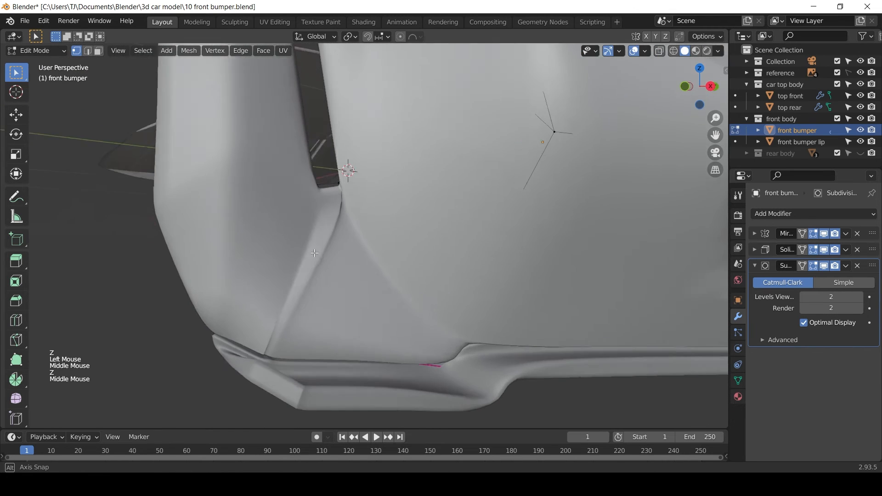
{"action": "left_click", "coordinate": [445, 318]}
{"action": "key", "text": "Tab"}
{"action": "left_click", "coordinate": [445, 318]}
{"action": "middle_click_drag", "start_coordinate": [445, 318], "coordinate": [467, 329]}
{"action": "scroll", "coordinate": [467, 325], "scroll_direction": "down", "scroll_amount": 2}
{"action": "middle_click_drag", "start_coordinate": [505, 278], "coordinate": [441, 280]}
{"action": "scroll", "coordinate": [480, 282], "scroll_direction": "down", "scroll_amount": 2}
{"action": "scroll", "coordinate": [480, 282], "scroll_direction": "up", "scroll_amount": 2}
{"action": "scroll", "coordinate": [478, 268], "scroll_direction": "up", "scroll_amount": 2}
{"action": "middle_click_drag", "start_coordinate": [489, 262], "coordinate": [495, 238]}
Reopen the bumper mesh and try to slide the upper inner corner vertex of the lower intake along its edge
{"action": "key", "text": "Tab"}
{"action": "scroll", "coordinate": [495, 243], "scroll_direction": "up", "scroll_amount": 2}
{"action": "mouse_move", "coordinate": [533, 349]}
{"action": "middle_mouse_down", "text": "shift"}
{"action": "mouse_move", "coordinate": [524, 358]}
{"action": "mouse_move", "coordinate": [527, 287]}
{"action": "middle_mouse_up", "text": "shift"}
{"action": "key", "text": "z"}
{"action": "left_click", "coordinate": [516, 274]}
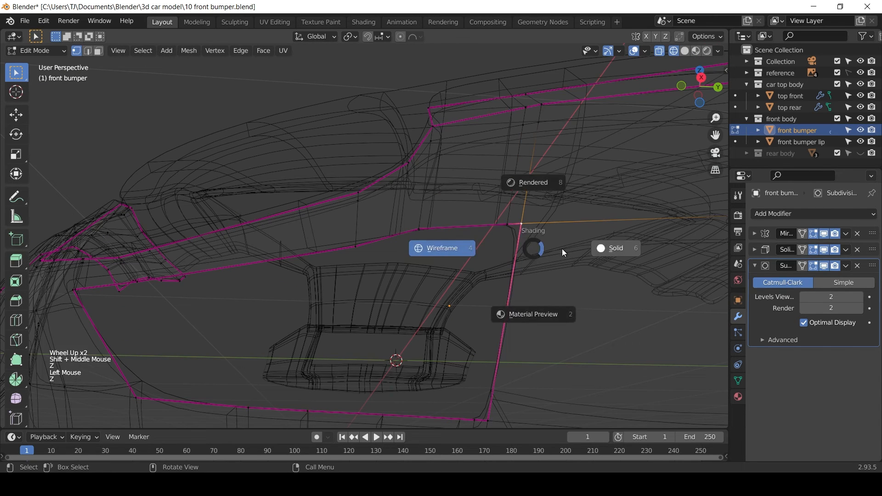
{"action": "left_click", "coordinate": [574, 251]}
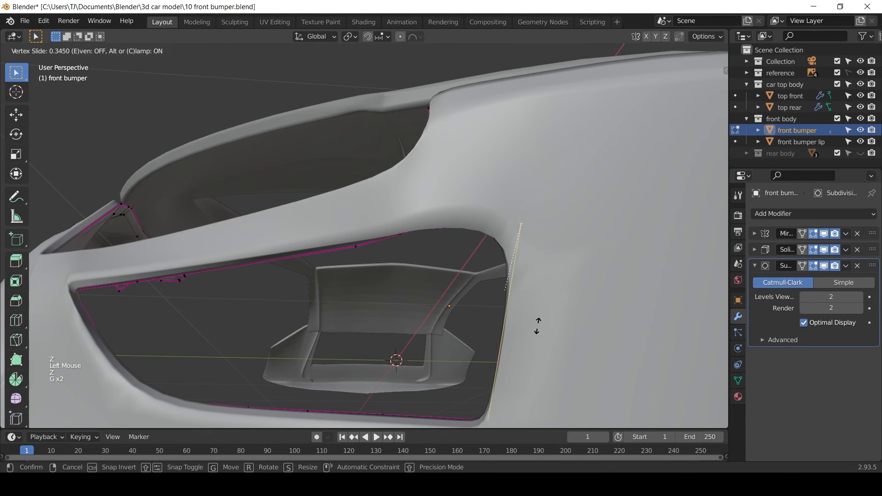
{"action": "right_click", "coordinate": [546, 294]}
Add one loop cut beside the inner end of the lower intake, slid to a factor of 0.931
{"action": "middle_click_drag", "start_coordinate": [545, 294], "coordinate": [531, 243]}
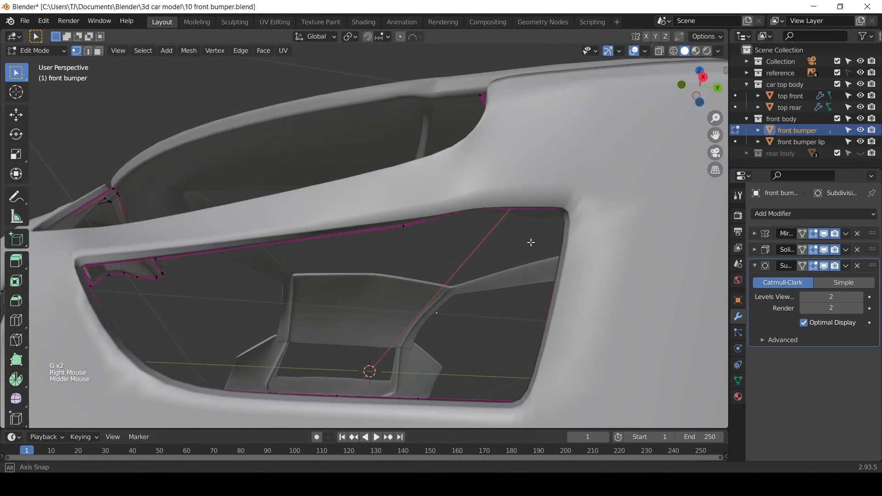
{"action": "left_click", "coordinate": [497, 209]}
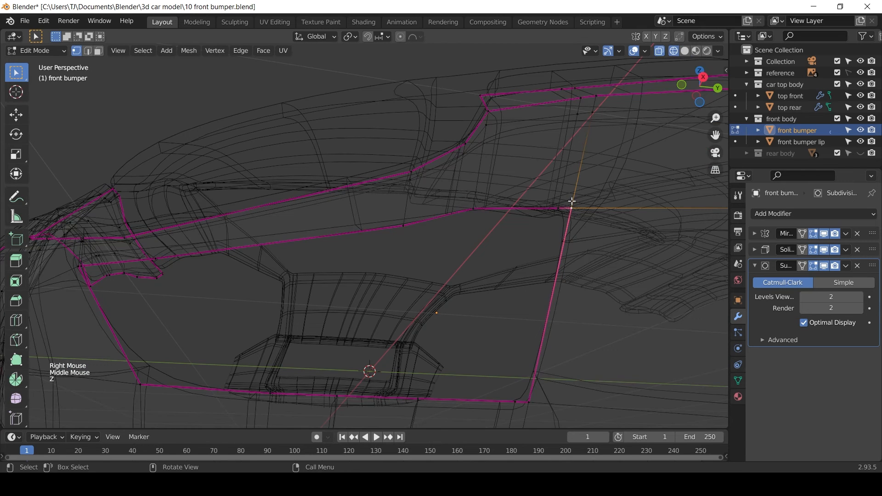
{"action": "left_click", "coordinate": [553, 188]}
{"action": "left_click", "coordinate": [553, 189]}
{"action": "key", "text": "z"}
{"action": "left_click", "coordinate": [599, 192]}
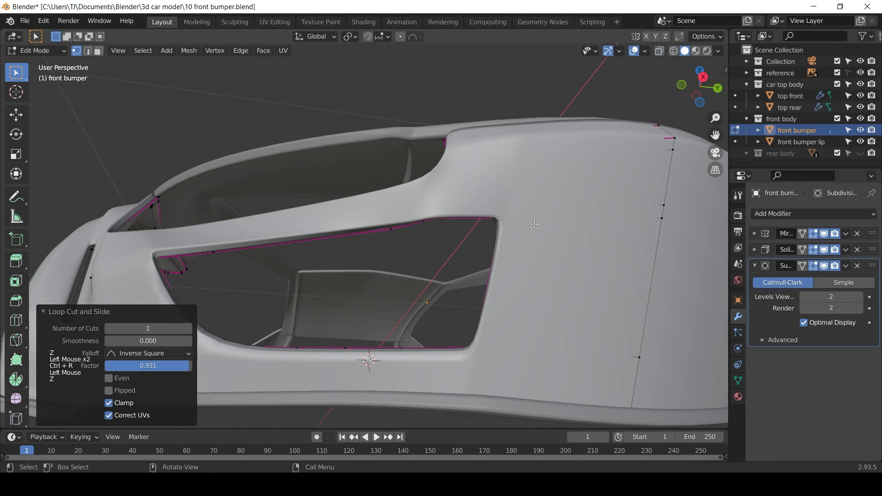
Slide the edge loop beside the intake's inner end by a factor of -0.040
{"action": "left_click", "coordinate": [542, 232]}
{"action": "middle_click_drag", "start_coordinate": [543, 232], "coordinate": [565, 245]}
{"action": "middle_click_drag", "start_coordinate": [504, 364], "coordinate": [485, 307]}
Add another loop cut near the lower inner corner of the intake and return to solid shading
{"action": "key", "text": "z"}
{"action": "key", "text": "z"}
{"action": "key", "text": "z"}
{"action": "key", "text": "z"}
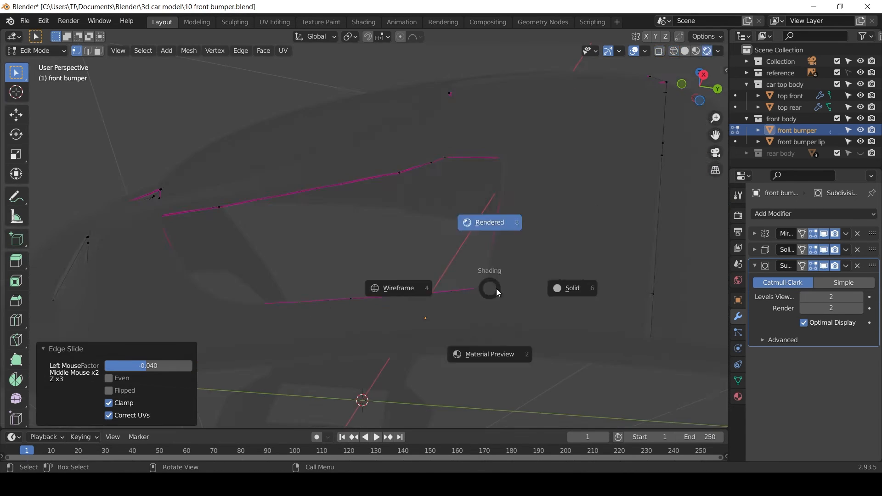
{"action": "left_click", "coordinate": [485, 289]}
{"action": "key", "text": "ctrl+r"}
{"action": "left_click", "coordinate": [486, 296]}
{"action": "left_click", "coordinate": [488, 290]}
{"action": "key", "text": "z"}
{"action": "left_click", "coordinate": [555, 287]}
Add a loop cut at the outer end of the lower intake and slide it by a factor of 0.086
{"action": "mouse_move", "coordinate": [555, 287]}
{"action": "middle_mouse_down"}
{"action": "mouse_move", "coordinate": [476, 319]}
{"action": "mouse_move", "coordinate": [478, 283]}
{"action": "middle_mouse_up"}
{"action": "key", "text": "z"}
{"action": "left_click", "coordinate": [344, 360]}
{"action": "key", "text": "ctrl+r"}
{"action": "left_click", "coordinate": [349, 360]}
{"action": "key", "text": "z"}
{"action": "left_click", "coordinate": [406, 361]}
{"action": "key", "text": "z"}
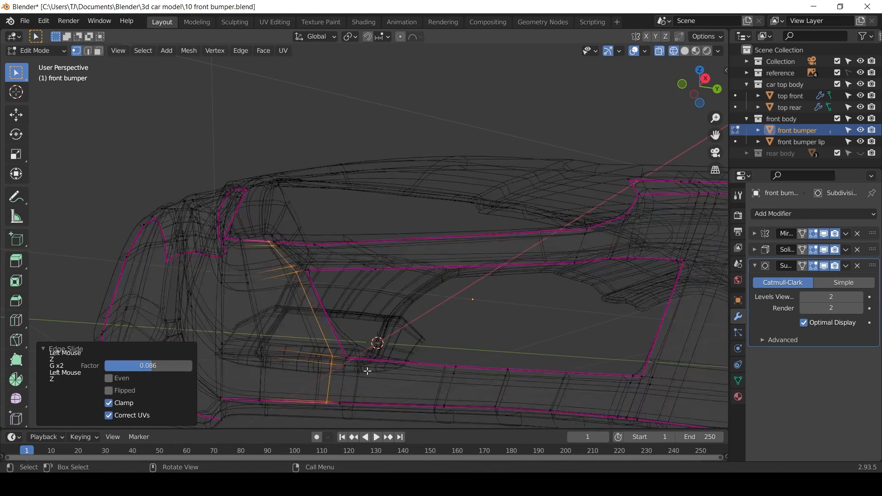
Try to slide the loop at the intake's outer end further toward its lower corner
{"action": "scroll", "coordinate": [366, 370], "scroll_direction": "up", "scroll_amount": 2}
{"action": "middle_click_drag", "start_coordinate": [366, 370], "coordinate": [410, 321], "text": "shift"}
{"action": "key", "text": "g"}
{"action": "key", "text": "g"}
{"action": "left_click", "coordinate": [409, 321]}
{"action": "key", "text": "z"}
{"action": "left_click", "coordinate": [401, 316]}
{"action": "right_click", "coordinate": [613, 304]}
Return to object mode and deselect the front bumper
{"action": "scroll", "coordinate": [613, 304], "scroll_direction": "down", "scroll_amount": 2}
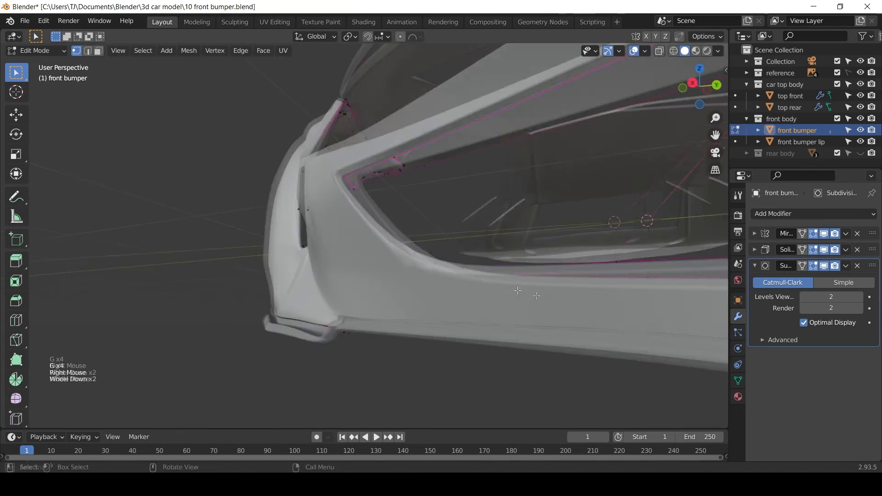
{"action": "scroll", "coordinate": [569, 305], "scroll_direction": "down", "scroll_amount": 1}
{"action": "middle_click_drag", "start_coordinate": [614, 305], "coordinate": [529, 334]}
{"action": "key", "text": "Tab"}
{"action": "left_click", "coordinate": [544, 327]}
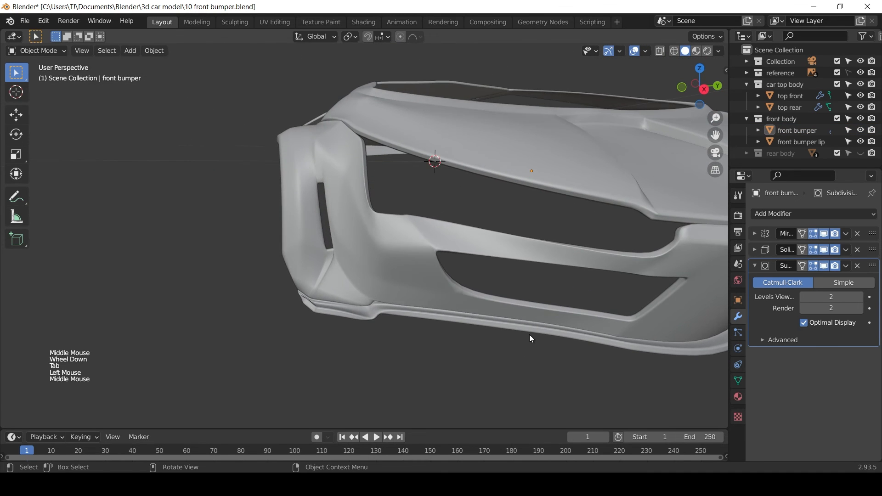
Compare the bumper and lip profile with the car's side reference drawing in front orthographic view
{"action": "scroll", "coordinate": [526, 330], "scroll_direction": "down", "scroll_amount": 3}
{"action": "middle_click_drag", "start_coordinate": [422, 295], "coordinate": [398, 286]}
{"action": "key", "text": "KP_1"}
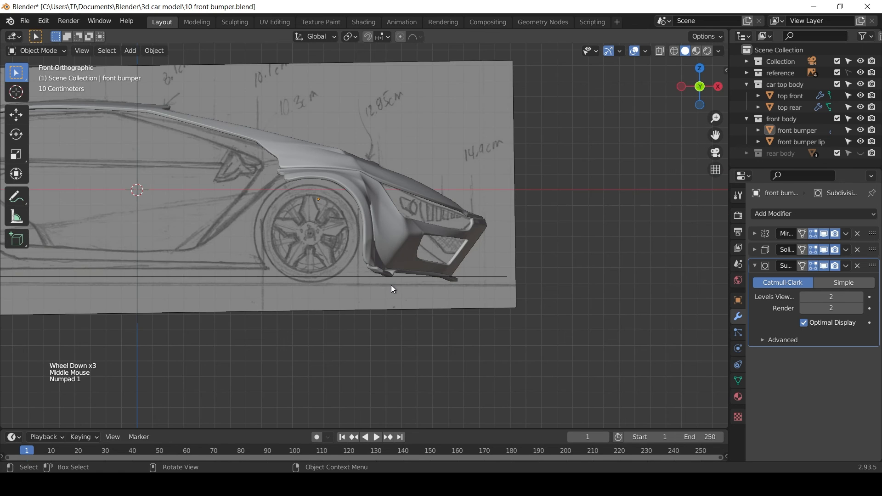
{"action": "scroll", "coordinate": [363, 214], "scroll_direction": "up", "scroll_amount": 2}
{"action": "scroll", "coordinate": [450, 255], "scroll_direction": "down", "scroll_amount": 4}
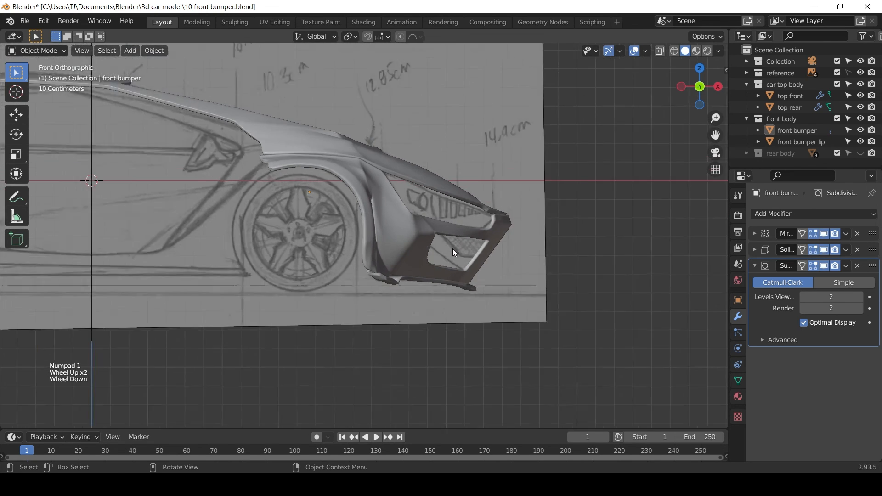
Show the rear body collection and view the whole car model in perspective from the front
{"action": "left_click", "coordinate": [866, 156]}
{"action": "middle_click_drag", "start_coordinate": [352, 219], "coordinate": [439, 235], "text": "shift"}
{"action": "middle_click_drag", "start_coordinate": [528, 186], "coordinate": [458, 214]}
{"action": "middle_click_drag", "start_coordinate": [348, 297], "coordinate": [399, 322]}
{"action": "left_click", "coordinate": [340, 309]}
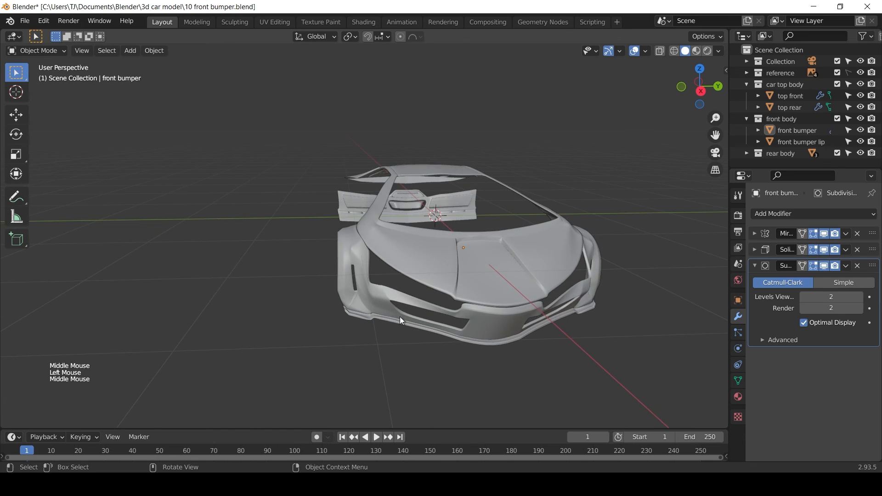